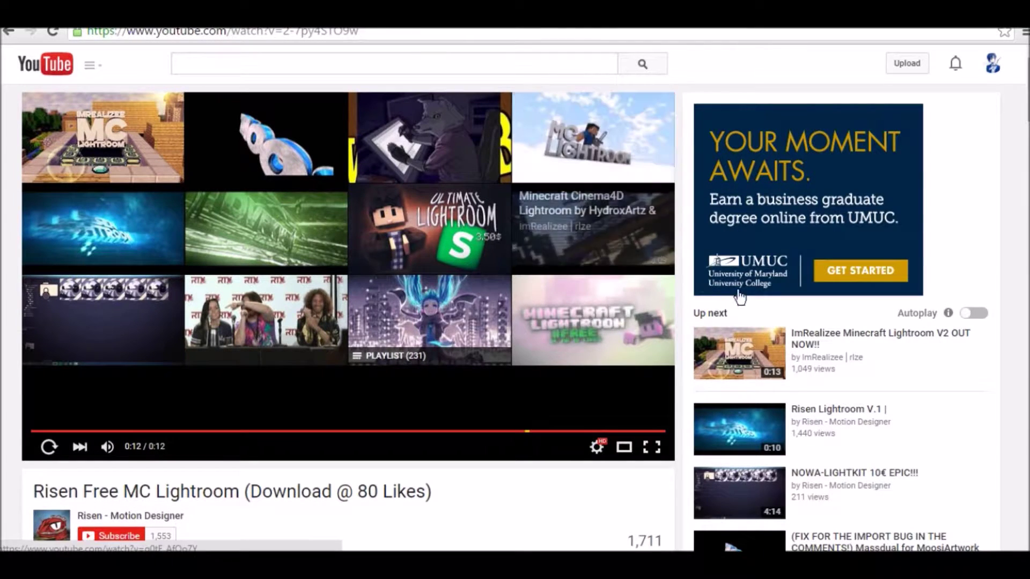
Step: Review the Risen Free MC Lightroom video's description for its download link, pack contents and render times
{"action": "scroll", "coordinate": [164, 228], "scroll_direction": "down", "scroll_amount": 2}
{"action": "scroll", "coordinate": [258, 275], "scroll_direction": "down", "scroll_amount": 9}
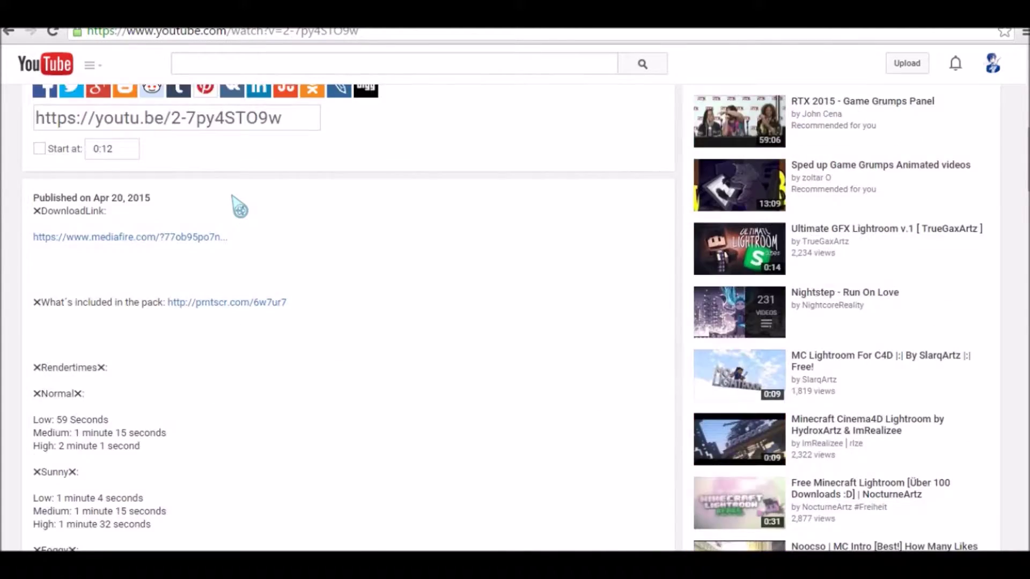
{"action": "scroll", "coordinate": [203, 234], "scroll_direction": "up", "scroll_amount": 6}
{"action": "left_click_drag", "start_coordinate": [16, 236], "coordinate": [402, 237]}
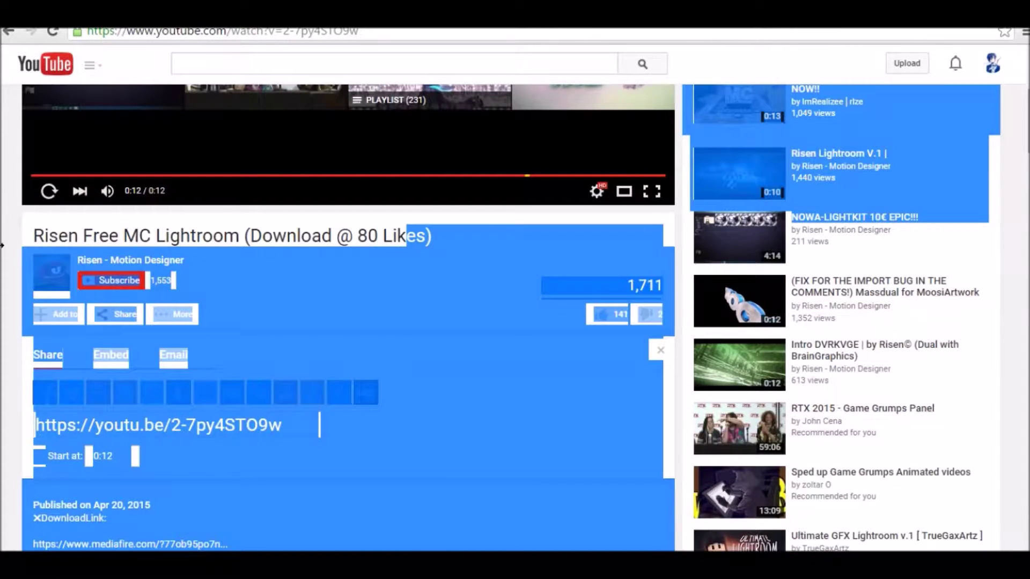
{"action": "left_click", "coordinate": [2, 248]}
{"action": "left_click", "coordinate": [12, 245]}
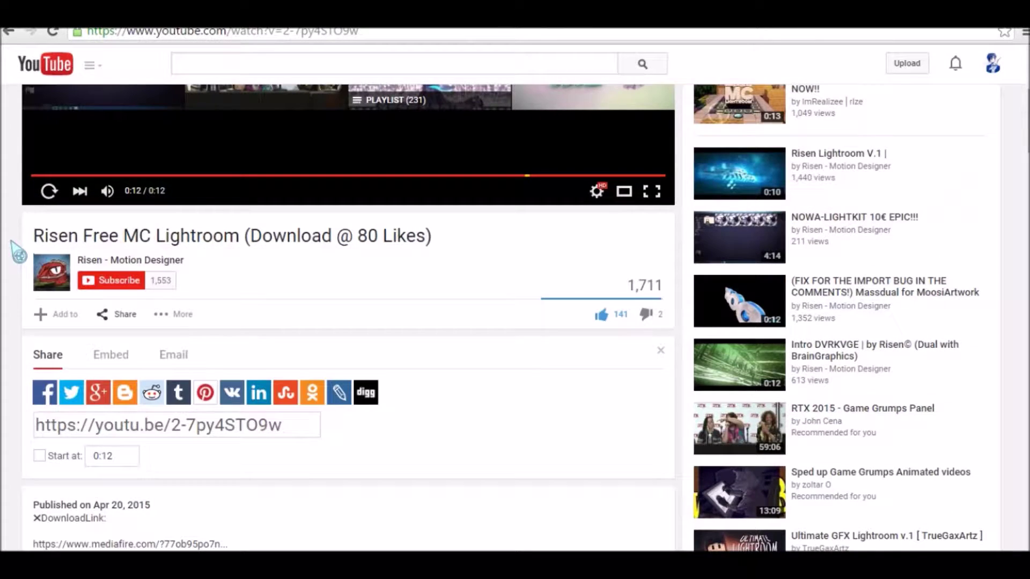
{"action": "scroll", "coordinate": [13, 244], "scroll_direction": "down", "scroll_amount": 10}
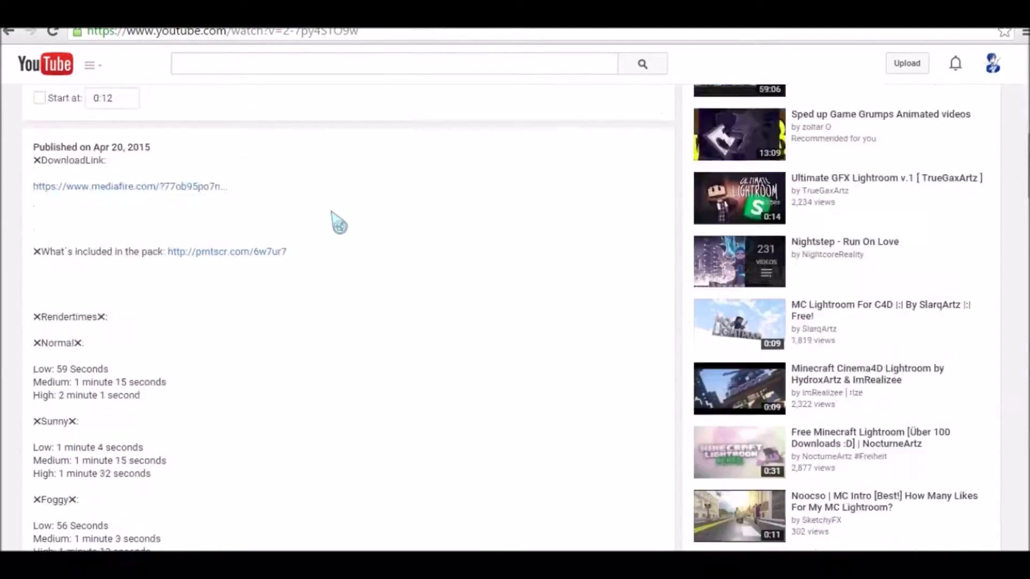
{"action": "scroll", "coordinate": [339, 223], "scroll_direction": "up", "scroll_amount": 10}
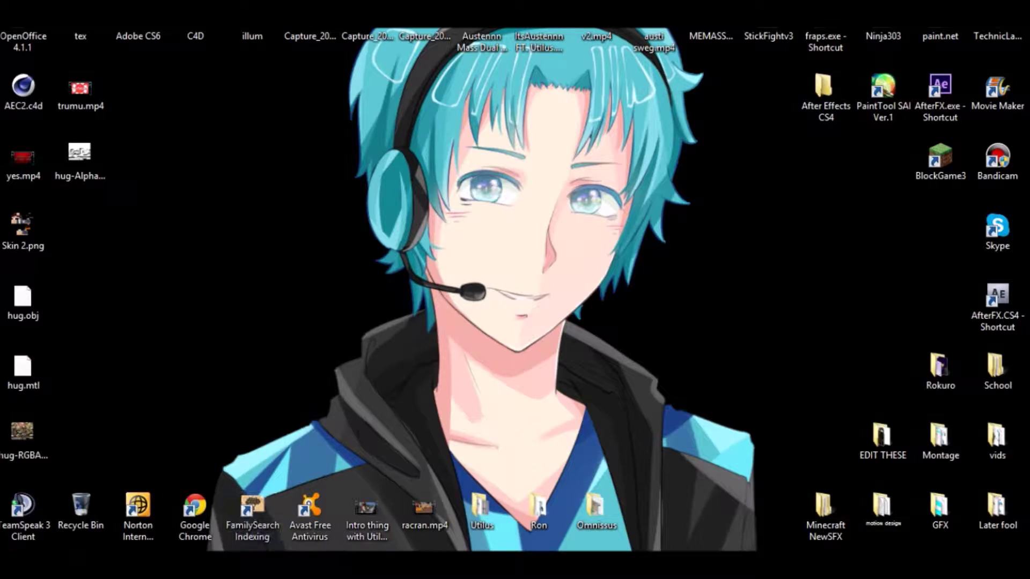
Step: Open Risen Free MC Ligthroom.c4d from the PackOfPacks folder in Cinema 4D
{"action": "left_click", "coordinate": [225, 565]}
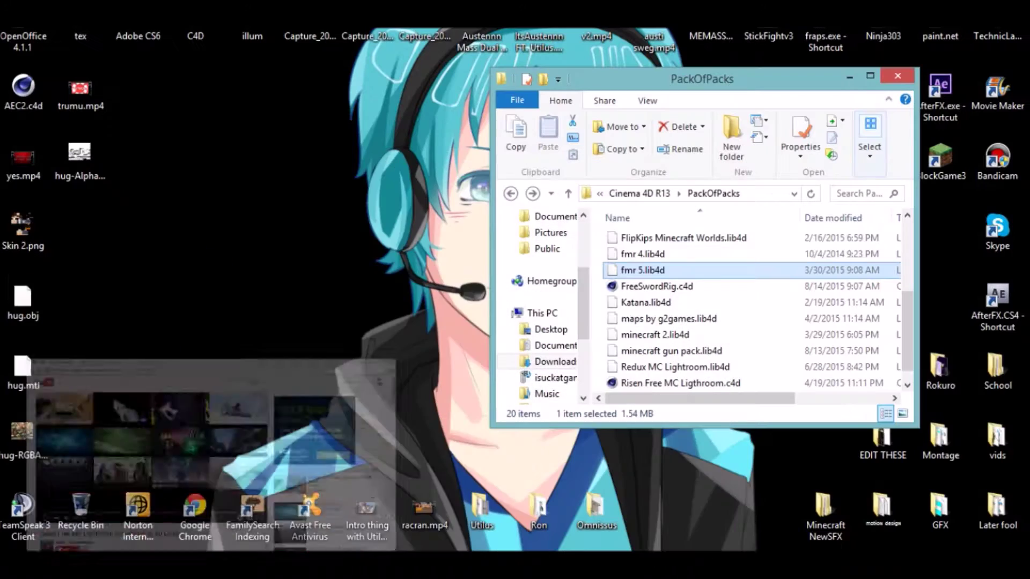
{"action": "left_click", "coordinate": [675, 383]}
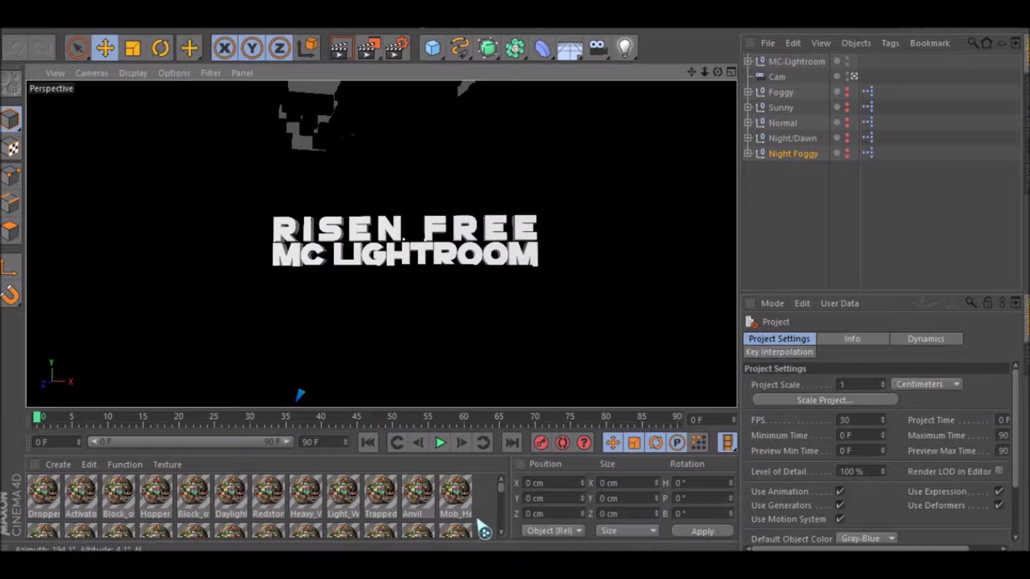
Step: Select all the scene's materials and clear the texture from their Color channel
{"action": "left_click_drag", "start_coordinate": [480, 482], "coordinate": [214, 555]}
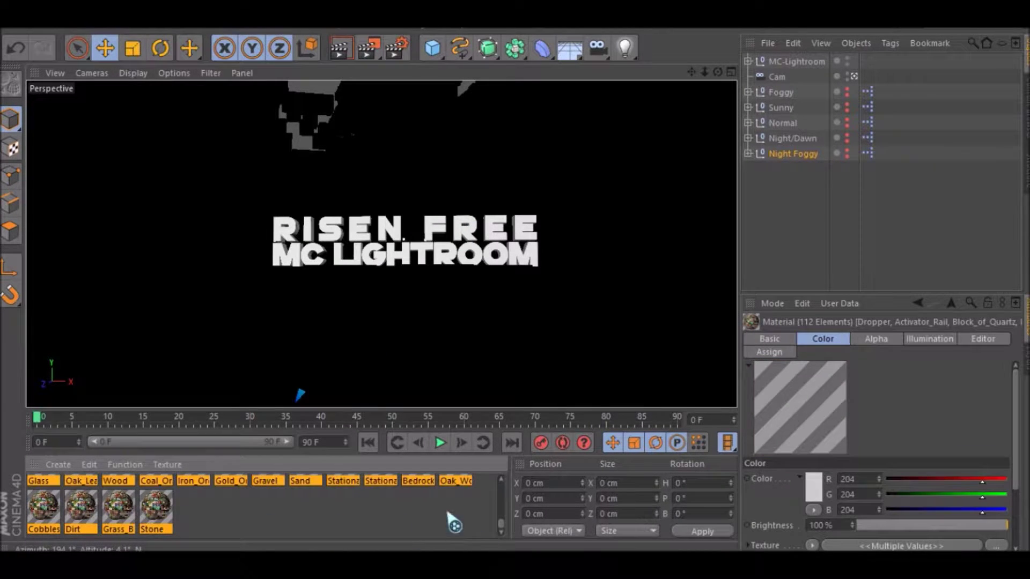
{"action": "left_click", "coordinate": [810, 546]}
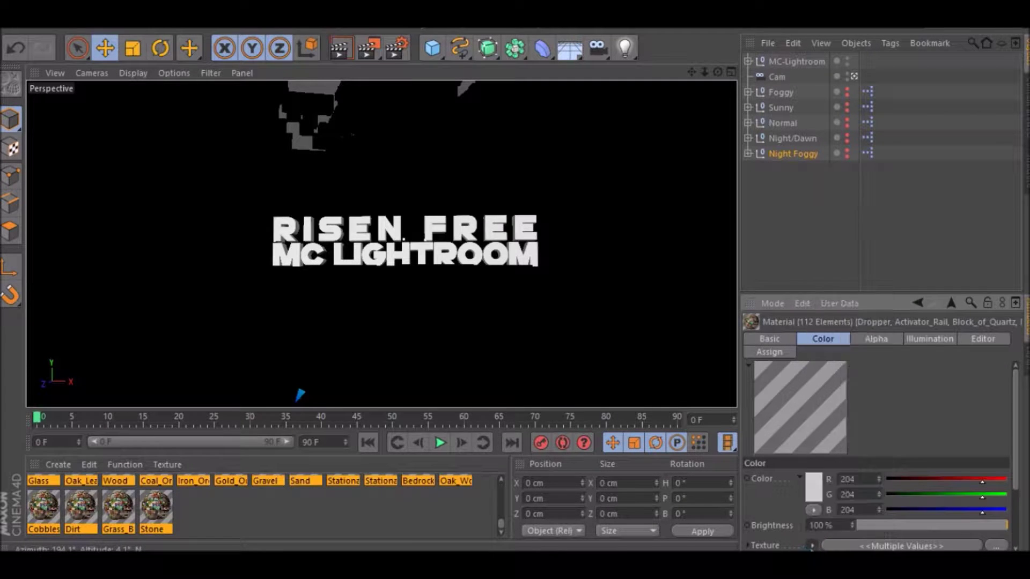
{"action": "left_click", "coordinate": [822, 180]}
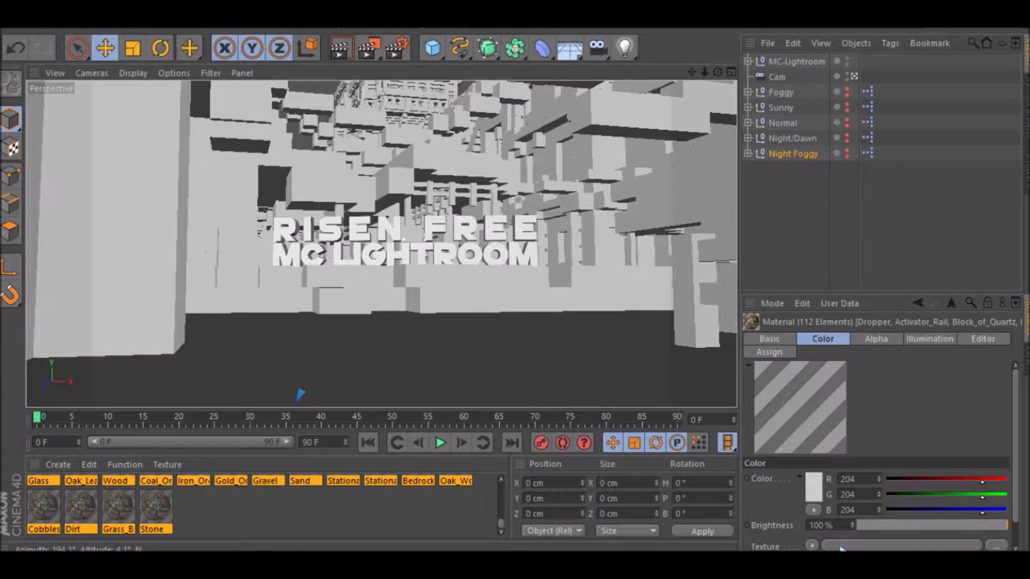
Step: Start choosing a replacement Color texture image for the selected materials and browse the Desktop folder
{"action": "left_click", "coordinate": [840, 546]}
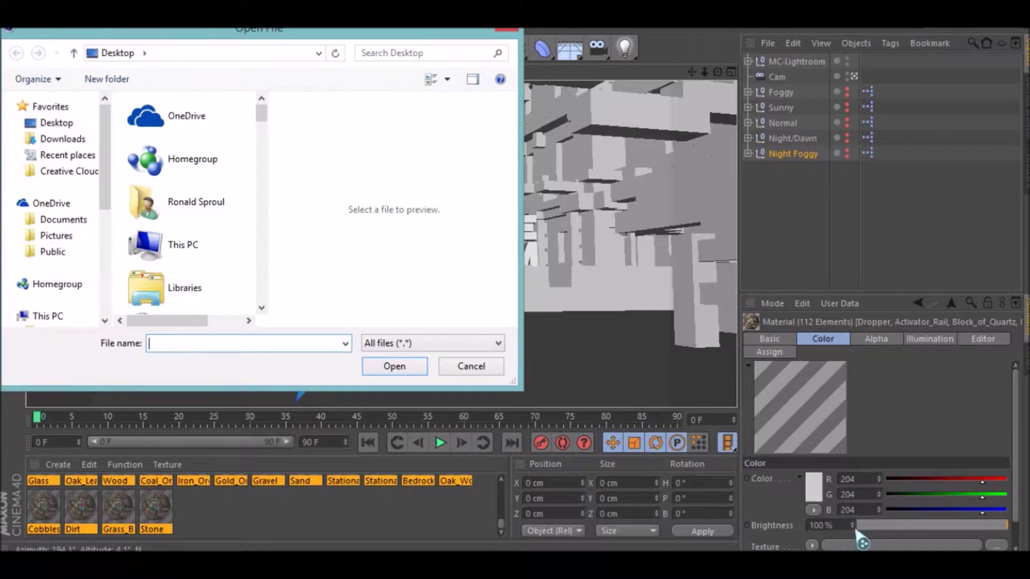
{"action": "left_click", "coordinate": [153, 170]}
{"action": "scroll", "coordinate": [196, 198], "scroll_direction": "down", "scroll_amount": 9}
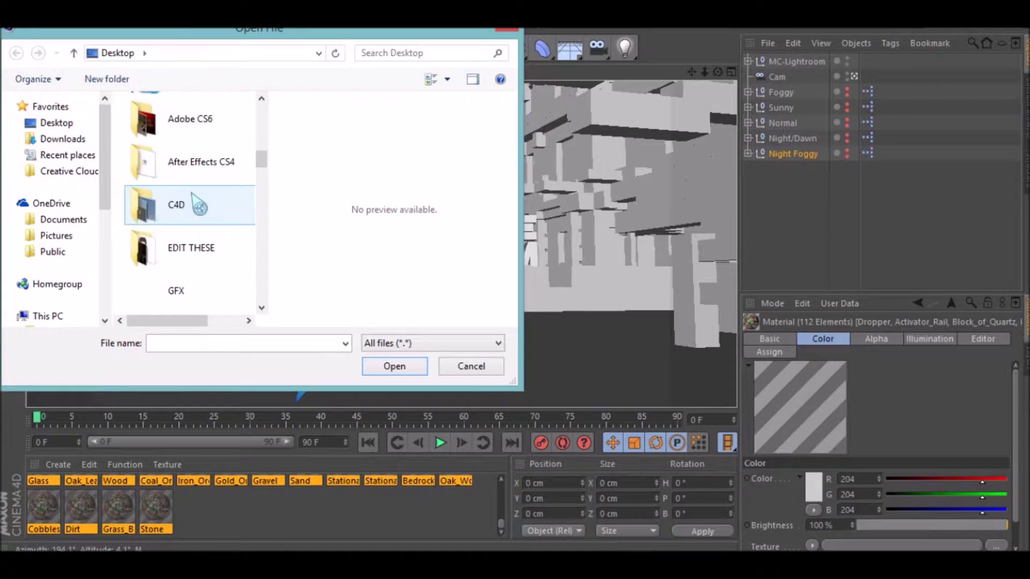
{"action": "scroll", "coordinate": [194, 205], "scroll_direction": "down", "scroll_amount": 1}
Step: Look through the Downloads folder and its mineways subfolder for the Mineways program files
{"action": "left_click", "coordinate": [196, 563]}
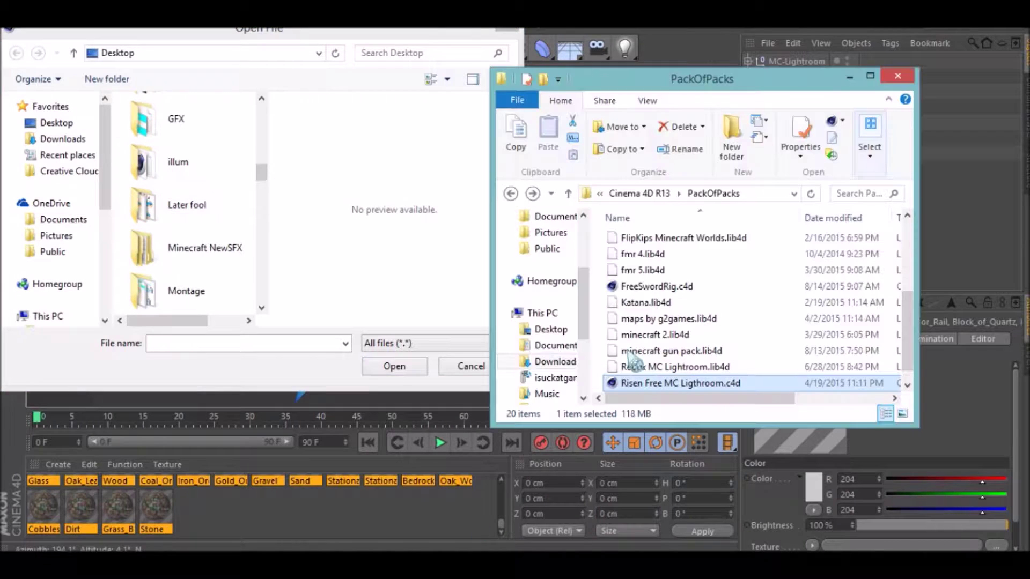
{"action": "left_click", "coordinate": [556, 361]}
{"action": "double_click", "coordinate": [697, 273]}
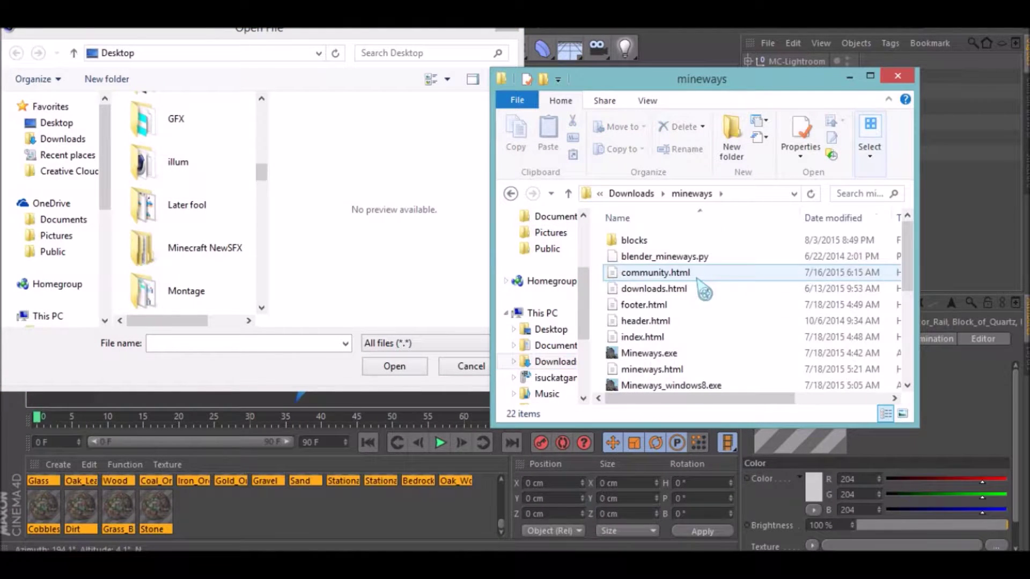
{"action": "scroll", "coordinate": [687, 343], "scroll_direction": "down", "scroll_amount": 1}
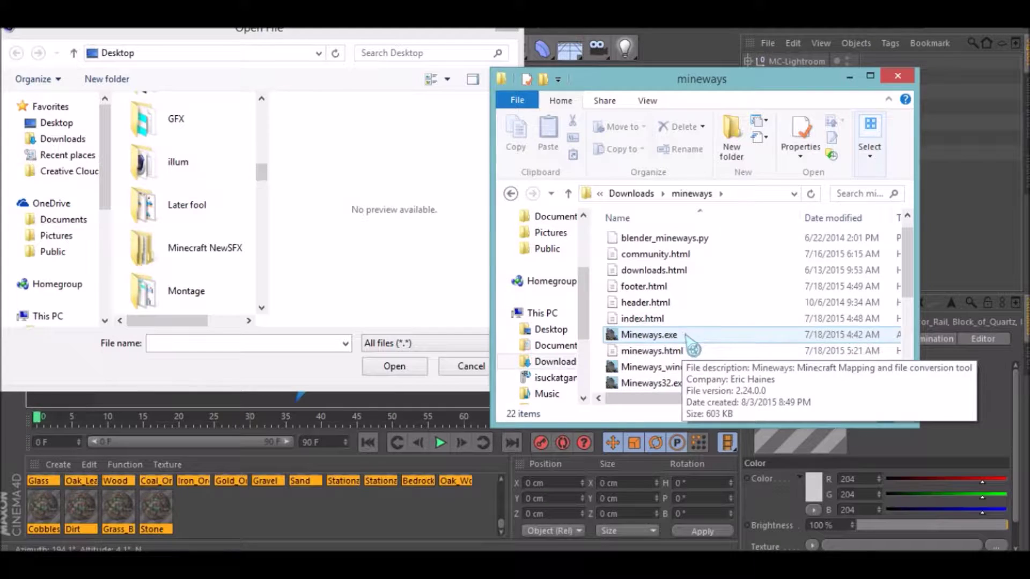
{"action": "left_click", "coordinate": [511, 193]}
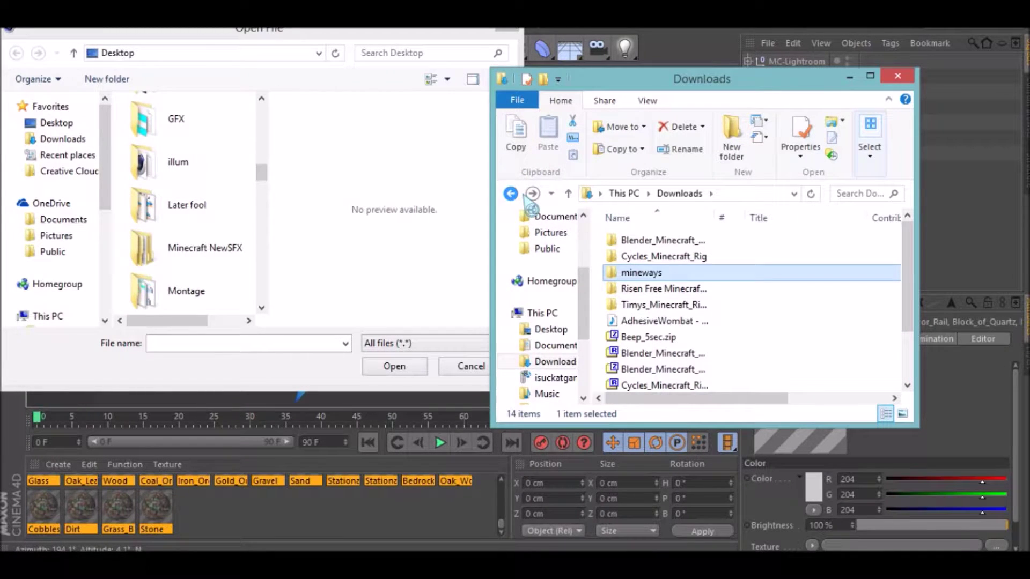
{"action": "scroll", "coordinate": [684, 320], "scroll_direction": "down", "scroll_amount": 1}
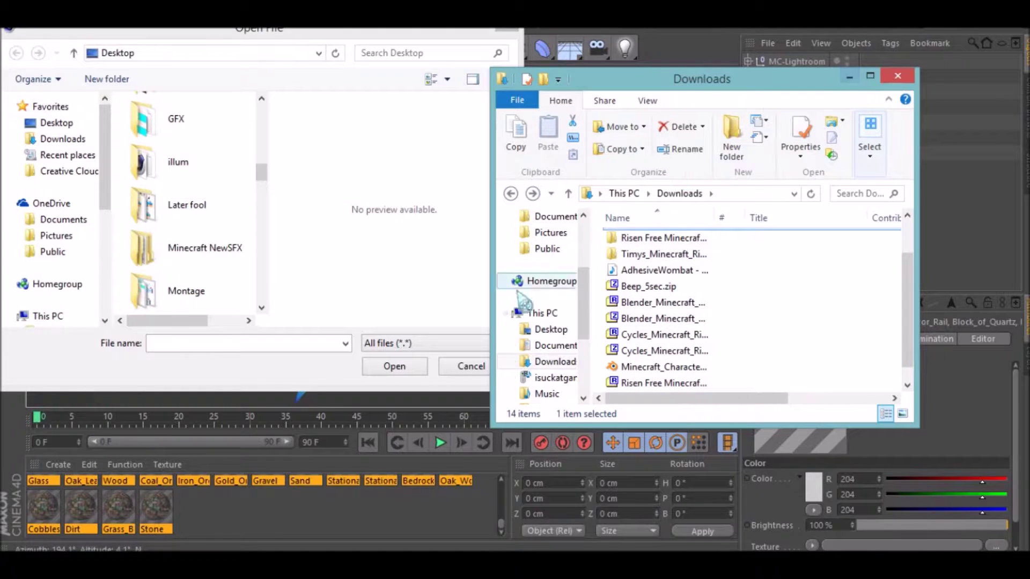
{"action": "left_click", "coordinate": [511, 194]}
{"action": "left_click", "coordinate": [850, 78]}
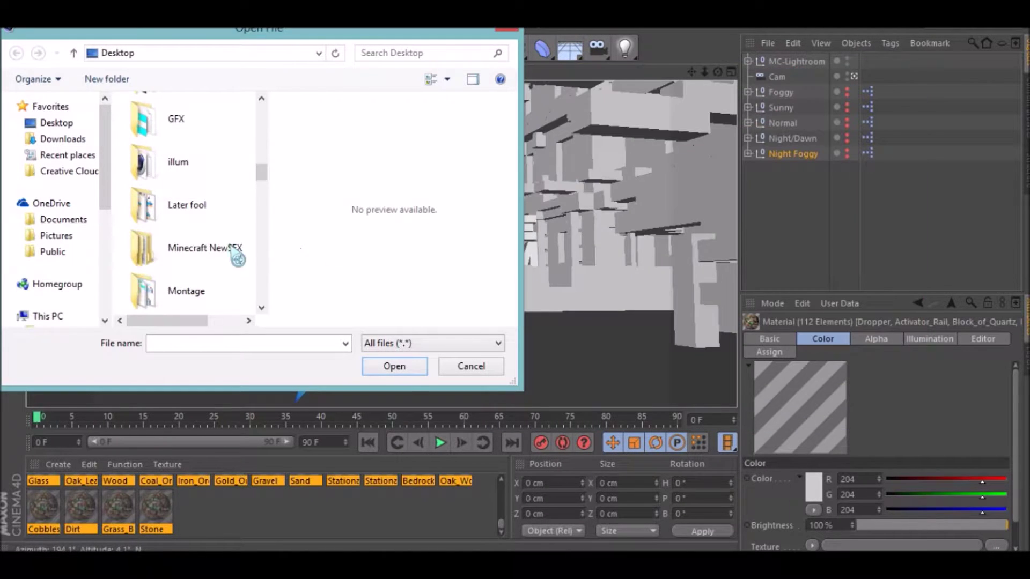
Step: Load hug-RGBA.png from the Desktop as the materials' Color texture without copying it to the project location
{"action": "scroll", "coordinate": [234, 252], "scroll_direction": "down", "scroll_amount": 10}
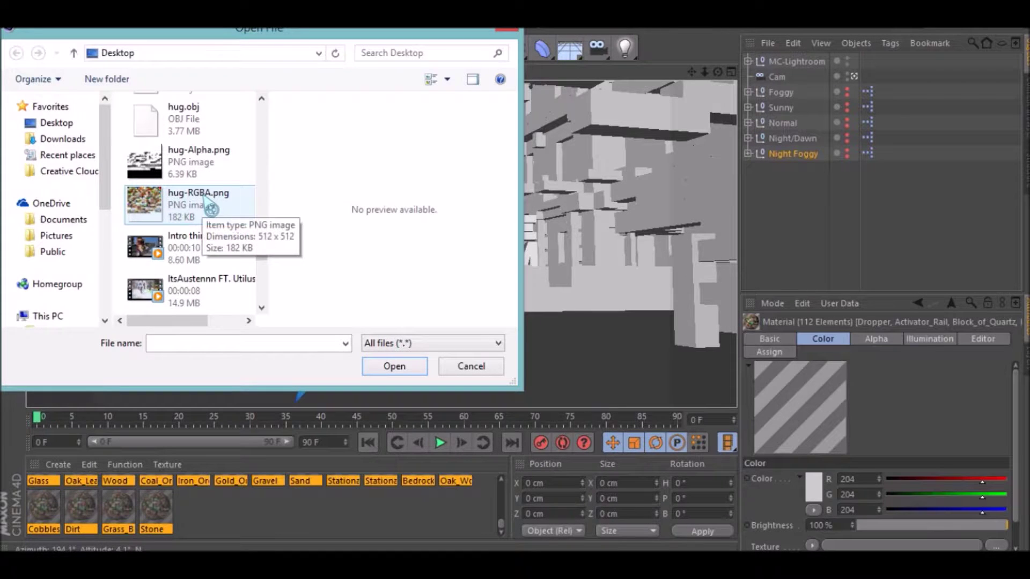
{"action": "double_click", "coordinate": [203, 214]}
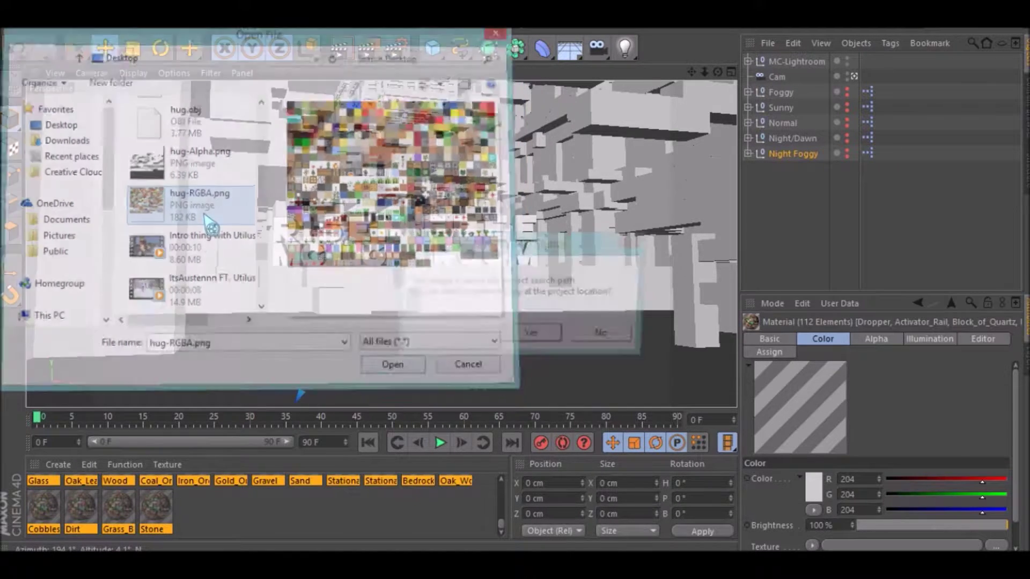
{"action": "left_click", "coordinate": [592, 336]}
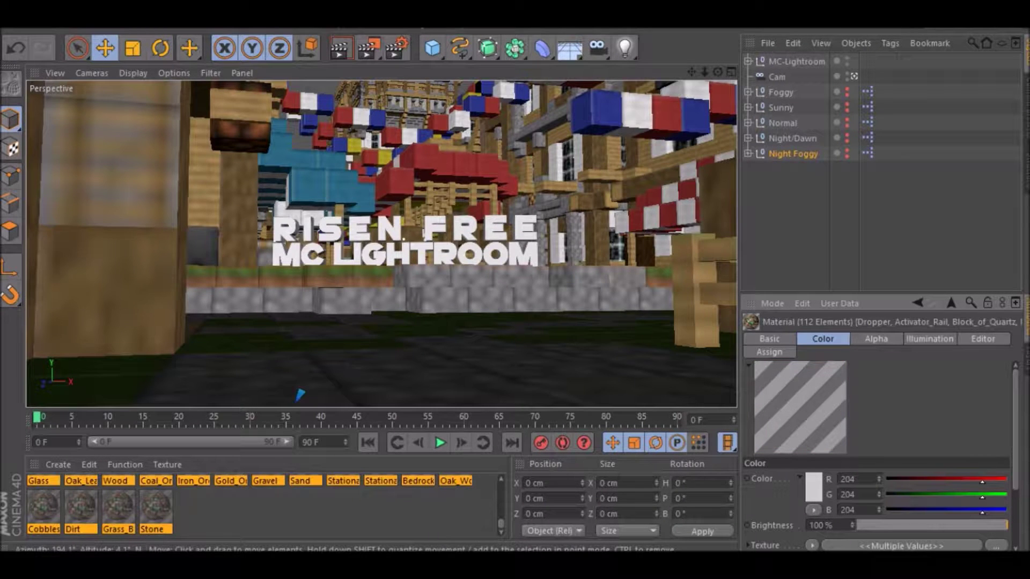
{"action": "left_click", "coordinate": [474, 563]}
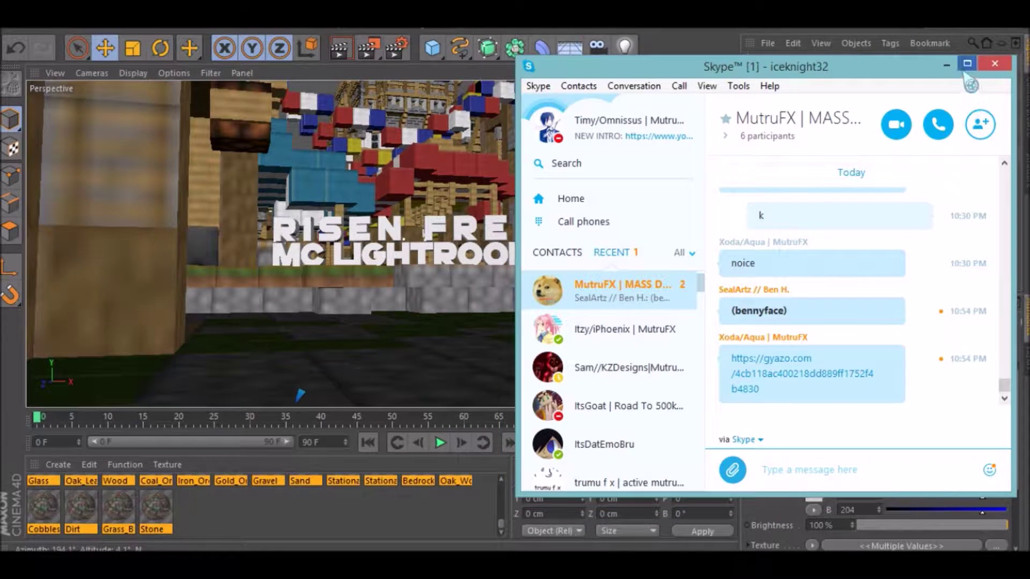
{"action": "left_click", "coordinate": [947, 65]}
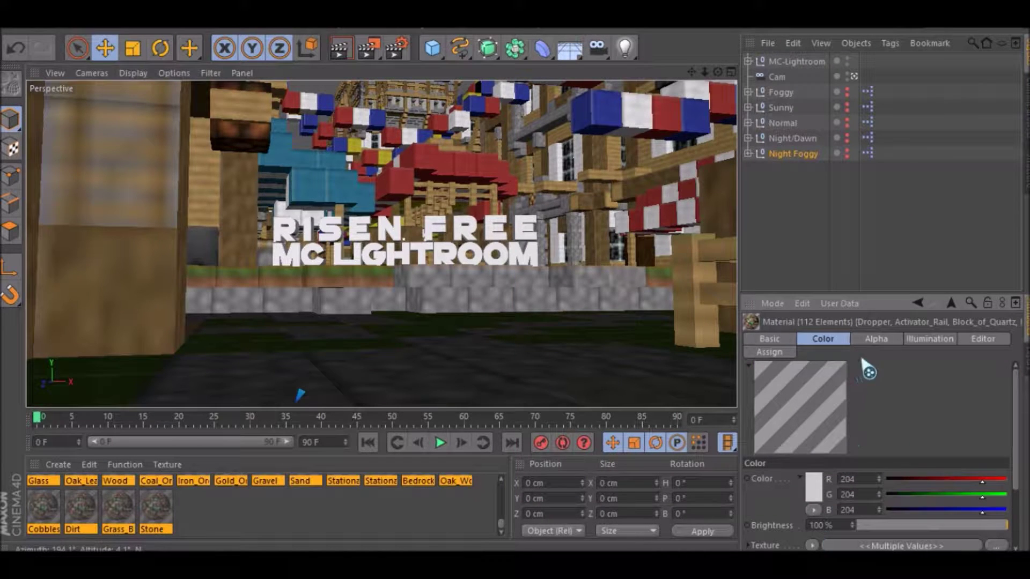
Step: Clear the texture from the Alpha channel of all the selected materials
{"action": "left_click", "coordinate": [880, 340]}
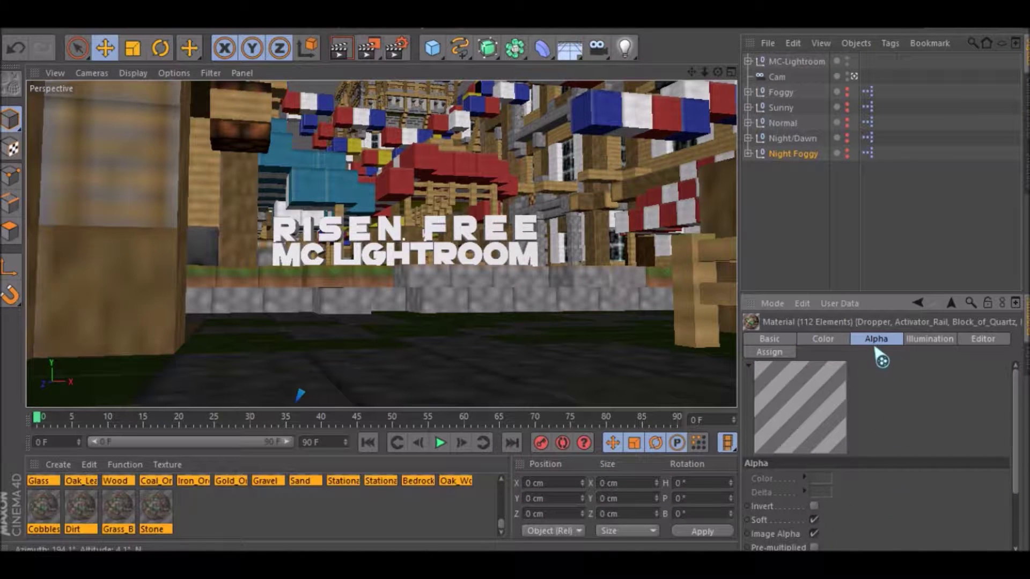
{"action": "scroll", "coordinate": [889, 449], "scroll_direction": "down", "scroll_amount": 3}
{"action": "left_click", "coordinate": [819, 489]}
{"action": "left_click", "coordinate": [827, 122]}
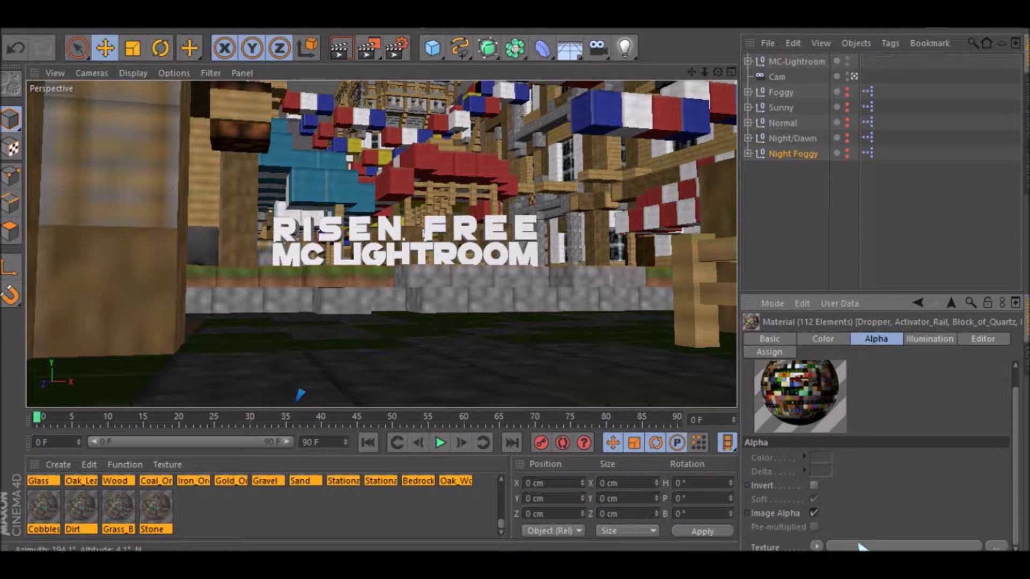
Step: Load hug-Alpha.png from the Desktop as the materials' Alpha texture without copying it to the project location
{"action": "left_click", "coordinate": [860, 544]}
{"action": "scroll", "coordinate": [236, 205], "scroll_direction": "down", "scroll_amount": 10}
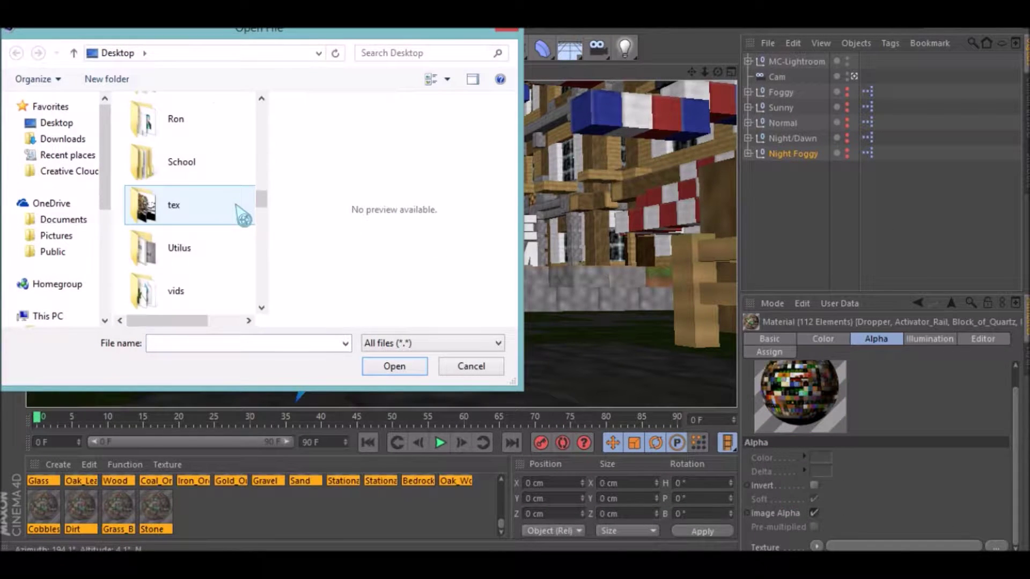
{"action": "scroll", "coordinate": [241, 216], "scroll_direction": "down", "scroll_amount": 10}
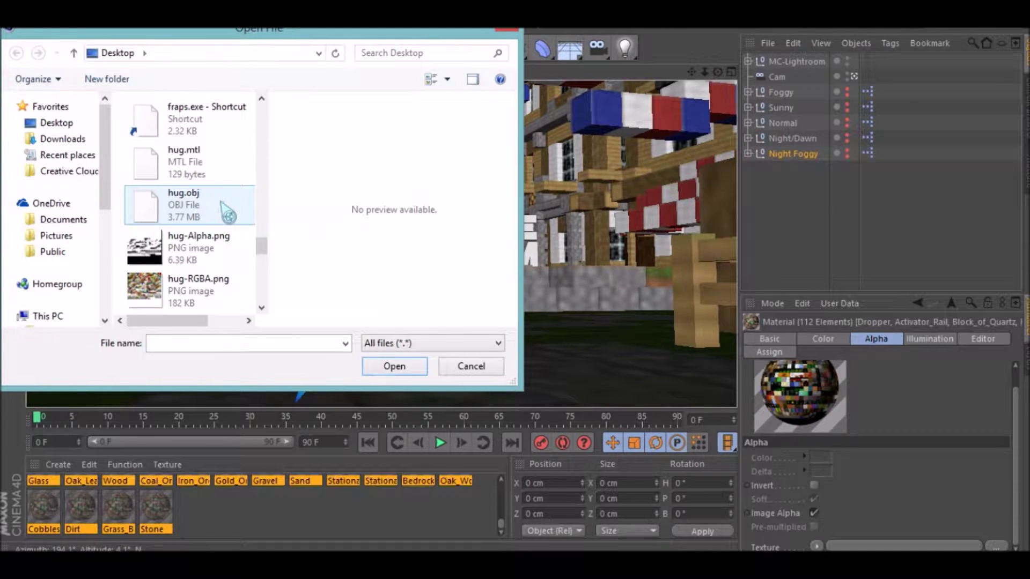
{"action": "double_click", "coordinate": [217, 257]}
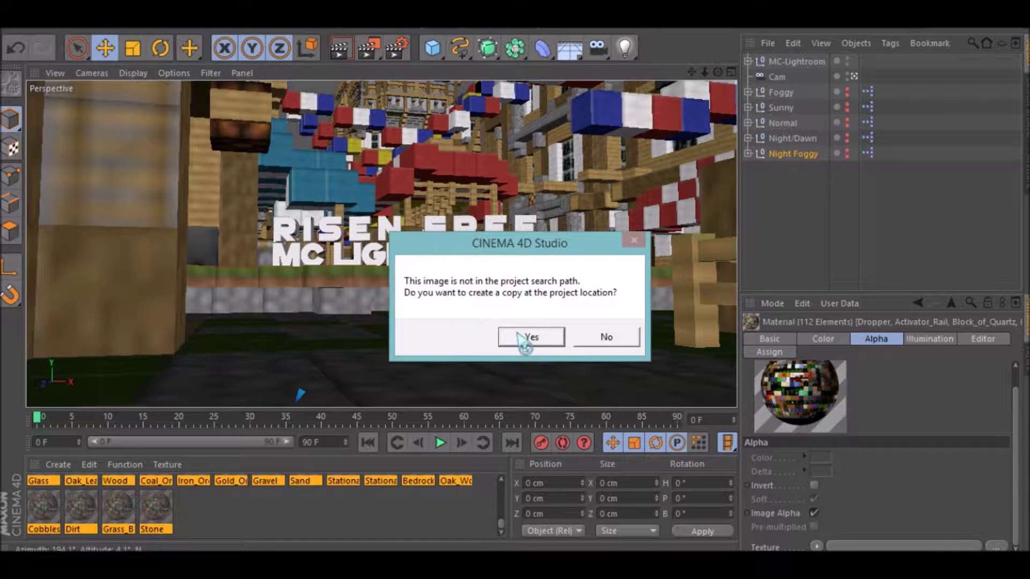
{"action": "left_click", "coordinate": [609, 342]}
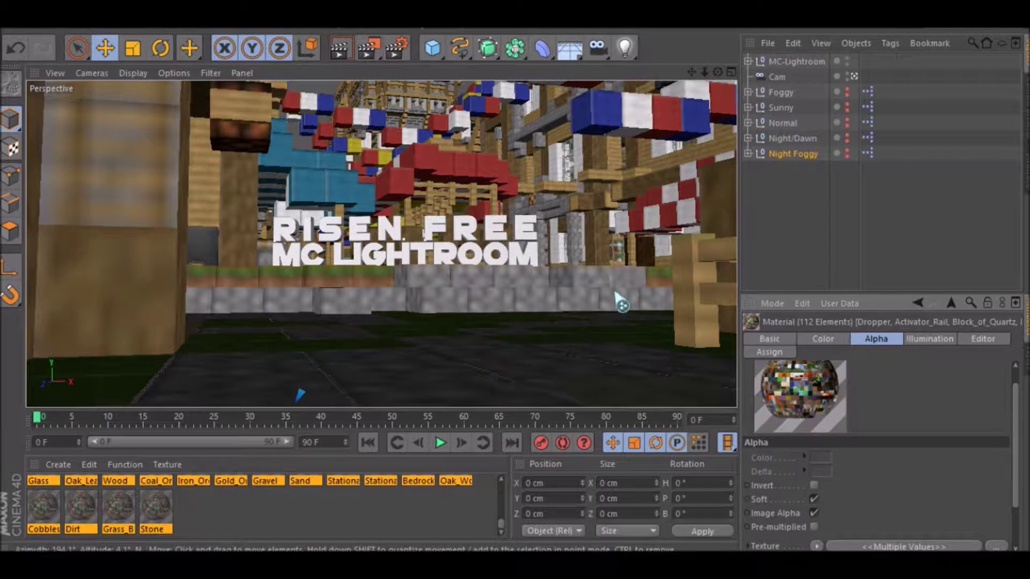
Step: Examine the retextured Minecraft castle map from above and from a distance
{"action": "left_click_drag", "start_coordinate": [717, 72], "coordinate": [673, 98]}
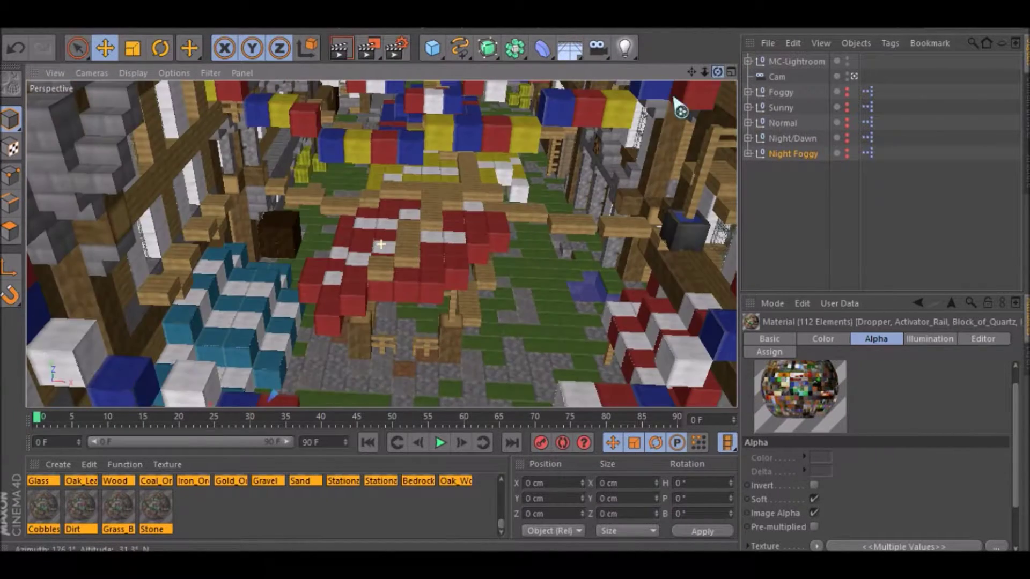
{"action": "scroll", "coordinate": [455, 256], "scroll_direction": "down", "scroll_amount": 12}
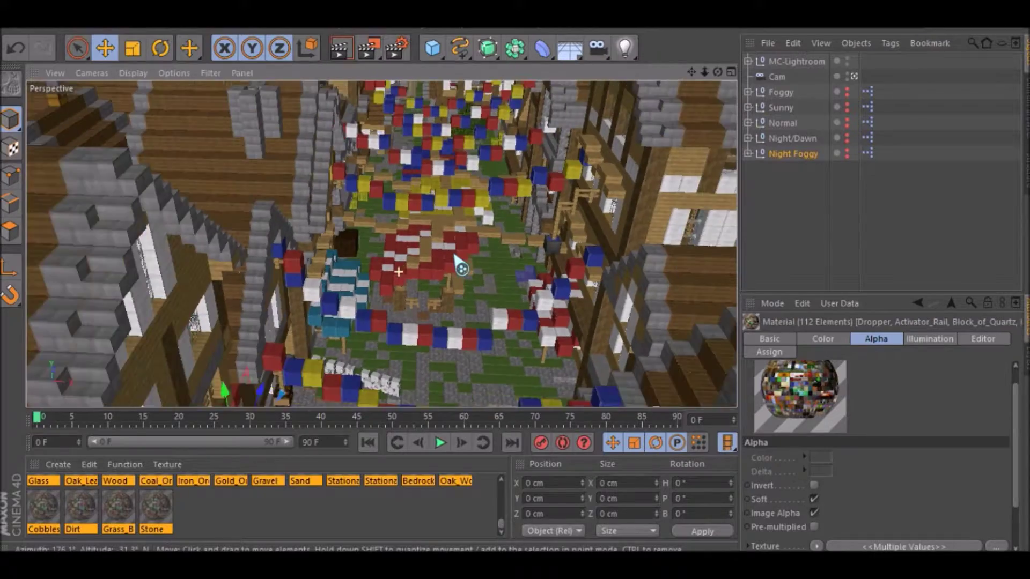
{"action": "scroll", "coordinate": [455, 258], "scroll_direction": "down", "scroll_amount": 12}
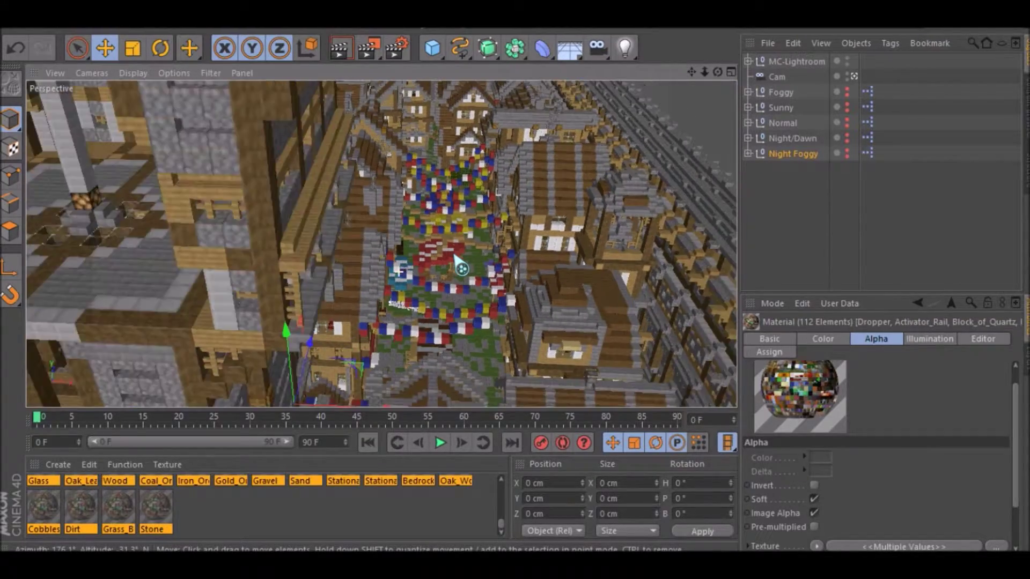
{"action": "scroll", "coordinate": [455, 258], "scroll_direction": "down", "scroll_amount": 12}
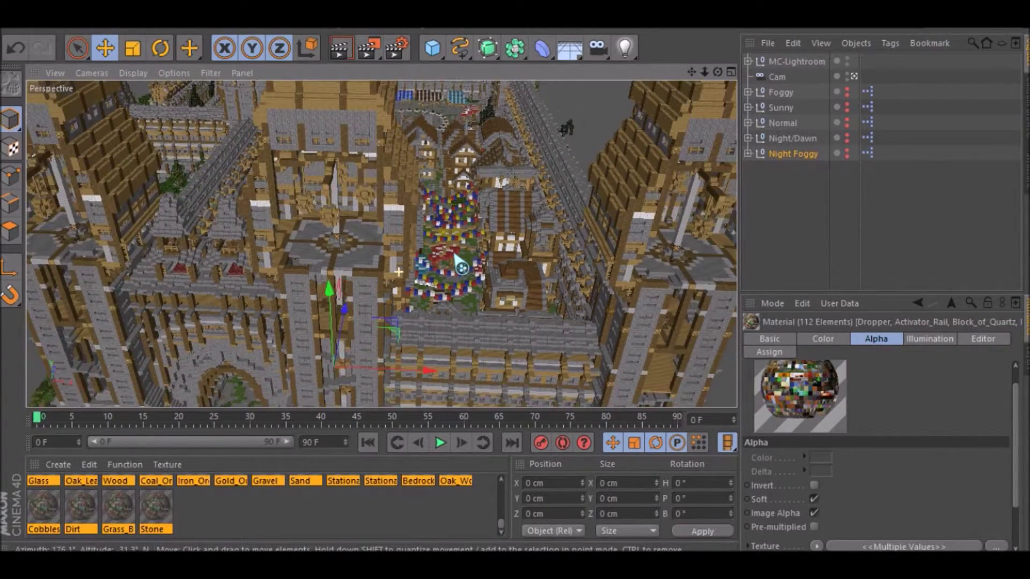
{"action": "scroll", "coordinate": [455, 257], "scroll_direction": "down", "scroll_amount": 12}
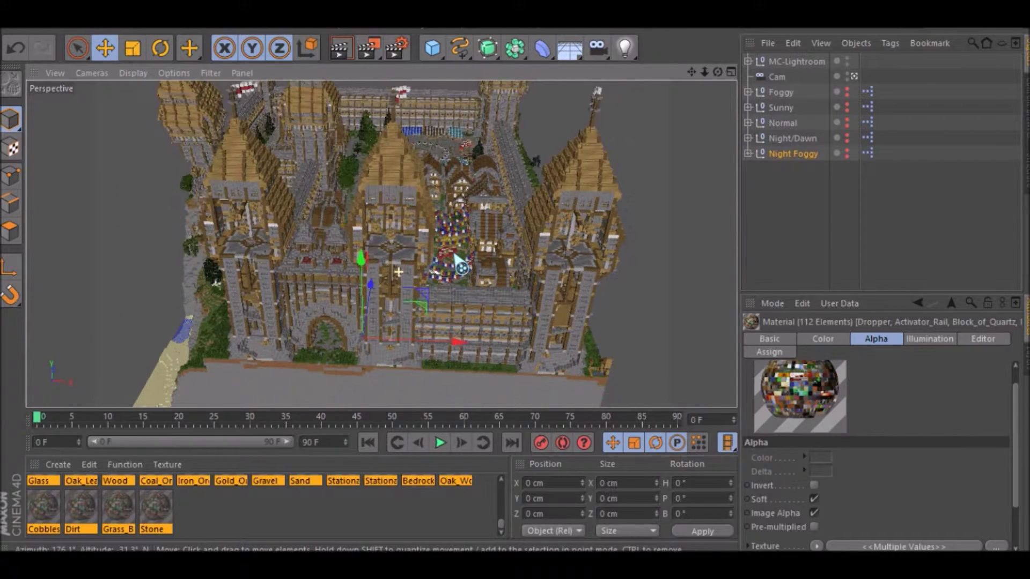
{"action": "scroll", "coordinate": [455, 257], "scroll_direction": "down", "scroll_amount": 3}
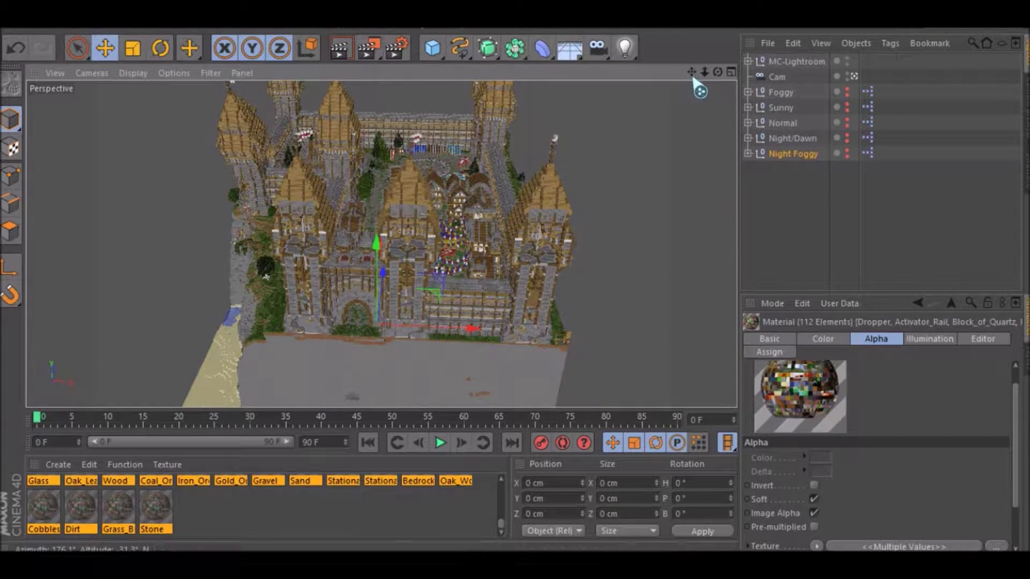
Step: Turn on the Foggy lighting setup for both the viewport and the render while framing the castle's market square
{"action": "left_click_drag", "start_coordinate": [691, 71], "coordinate": [689, 119]}
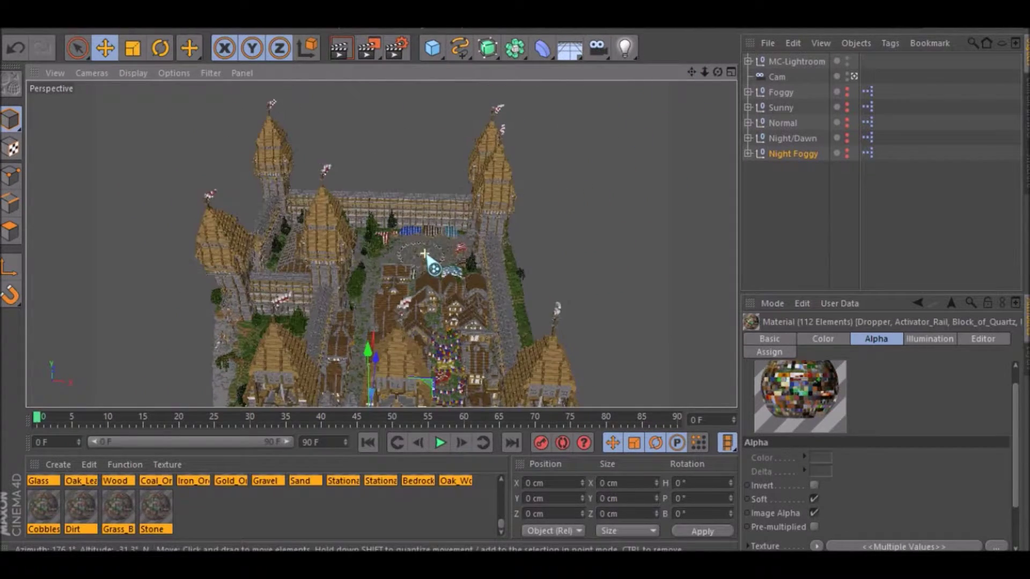
{"action": "scroll", "coordinate": [450, 262], "scroll_direction": "up", "scroll_amount": 6}
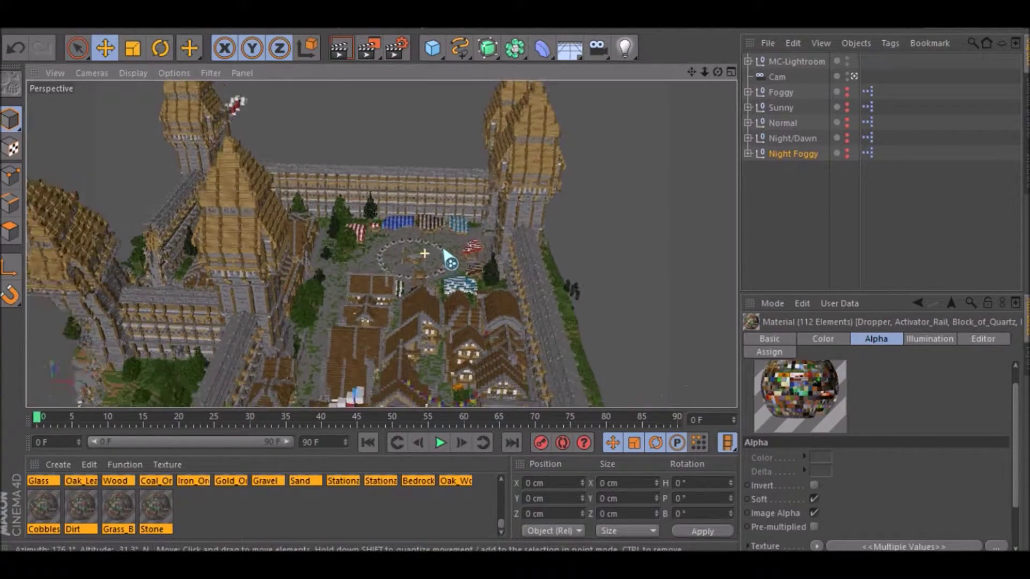
{"action": "scroll", "coordinate": [450, 262], "scroll_direction": "up", "scroll_amount": 6}
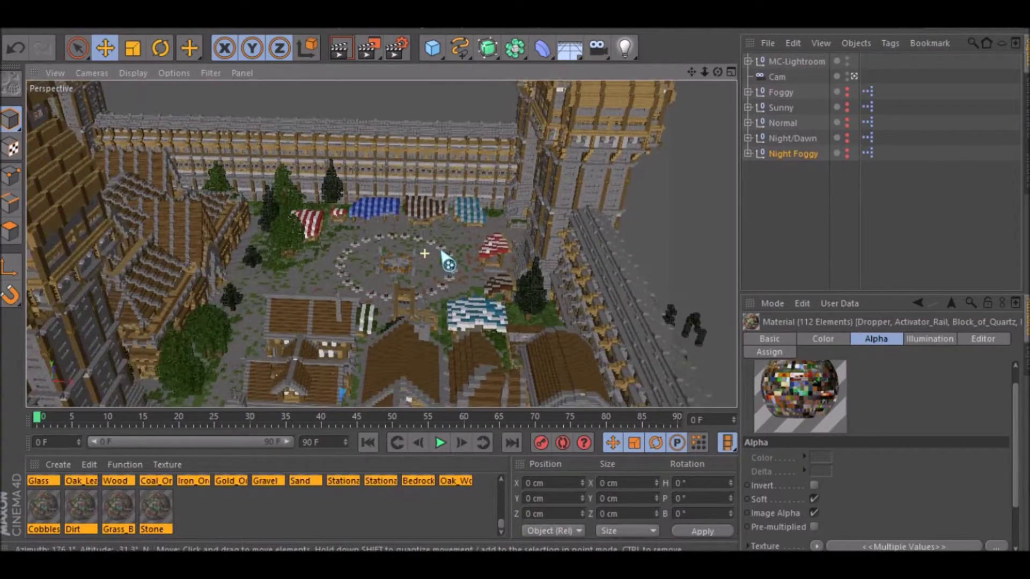
{"action": "scroll", "coordinate": [444, 253], "scroll_direction": "up", "scroll_amount": 6}
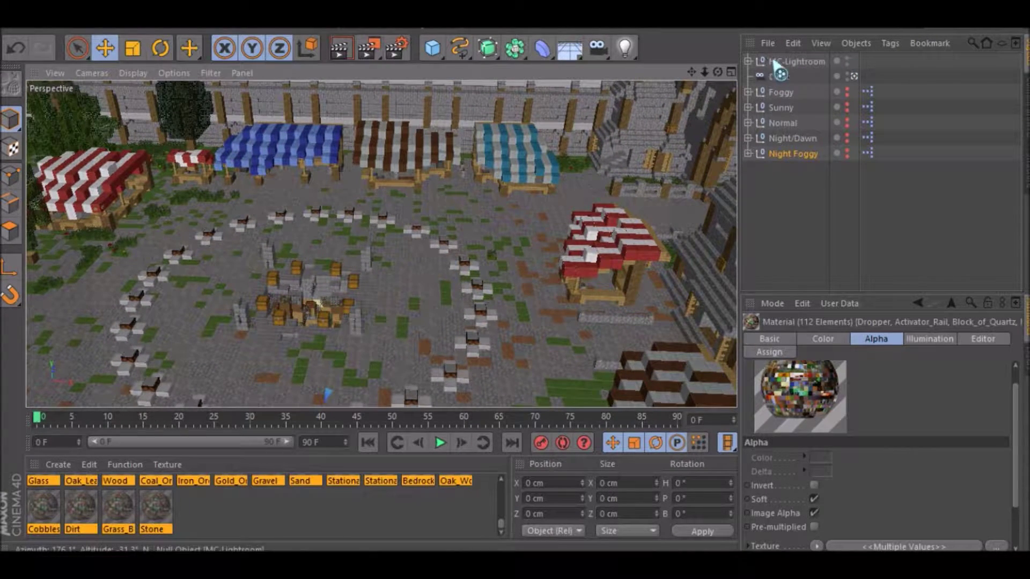
{"action": "left_click", "coordinate": [847, 91]}
{"action": "left_click", "coordinate": [847, 95]}
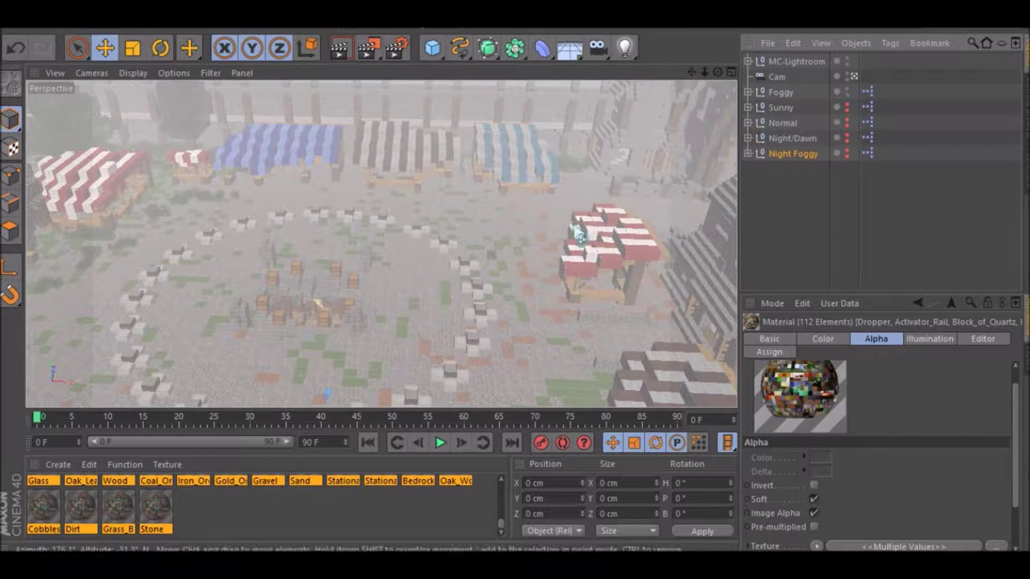
Step: Examine the foggy market square and the village street from ground level
{"action": "scroll", "coordinate": [482, 265], "scroll_direction": "up", "scroll_amount": 5}
{"action": "scroll", "coordinate": [503, 261], "scroll_direction": "up", "scroll_amount": 5}
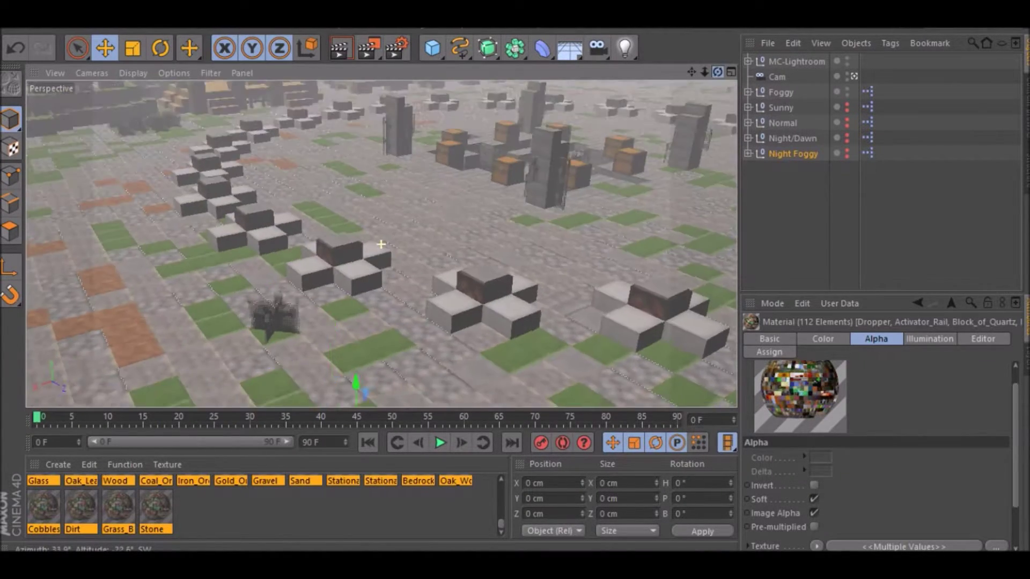
{"action": "left_click_drag", "start_coordinate": [717, 72], "coordinate": [736, 71]}
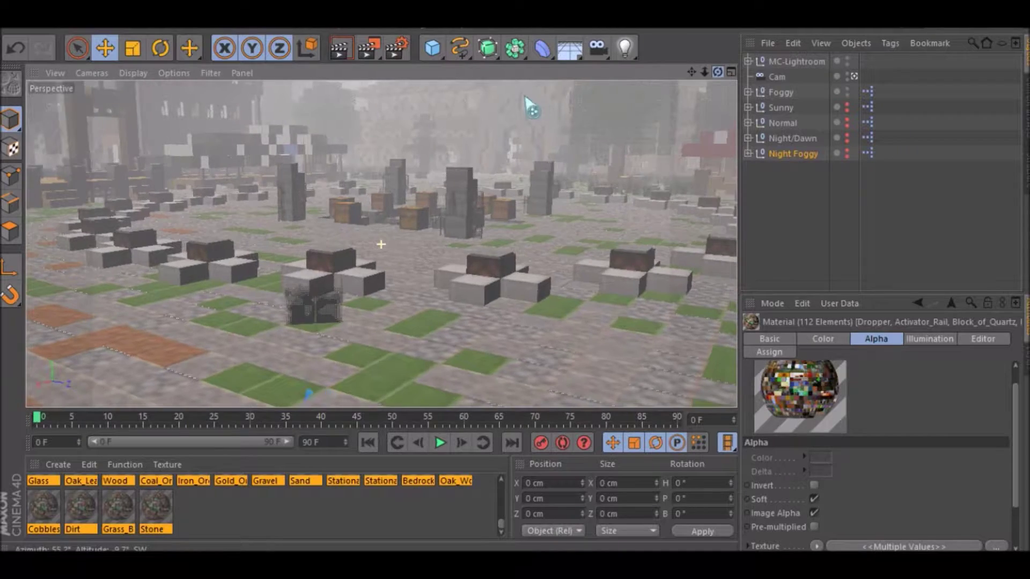
{"action": "scroll", "coordinate": [391, 157], "scroll_direction": "up", "scroll_amount": 8}
{"action": "scroll", "coordinate": [387, 177], "scroll_direction": "up", "scroll_amount": 15}
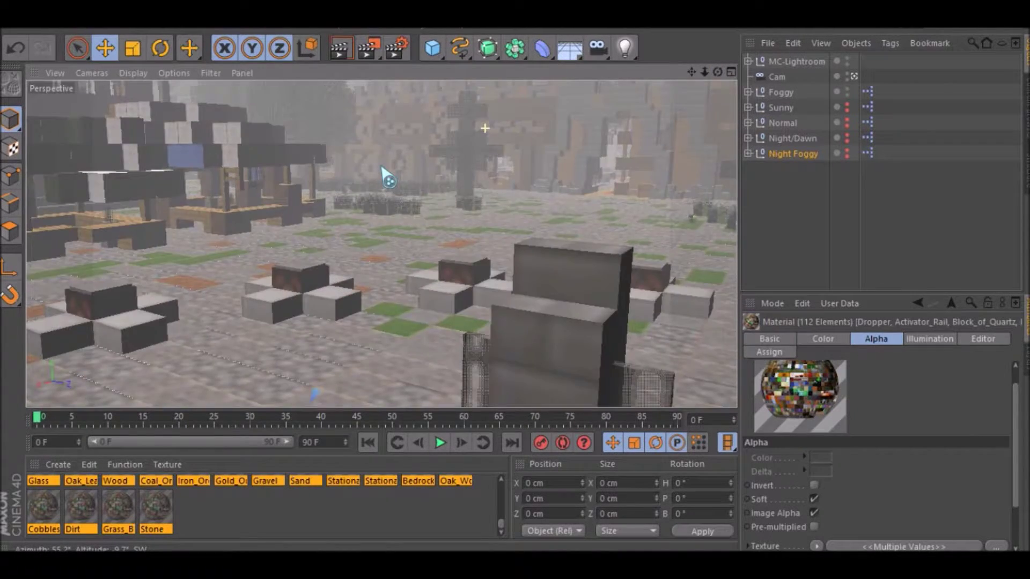
{"action": "scroll", "coordinate": [326, 181], "scroll_direction": "up", "scroll_amount": 2}
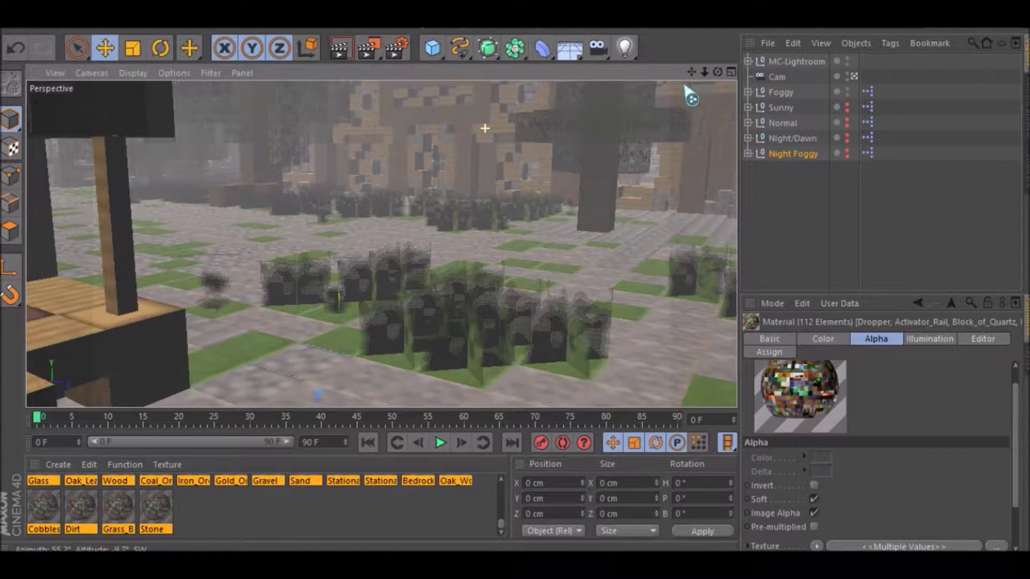
{"action": "left_click_drag", "start_coordinate": [719, 72], "coordinate": [694, 73]}
{"action": "scroll", "coordinate": [247, 165], "scroll_direction": "up", "scroll_amount": 6}
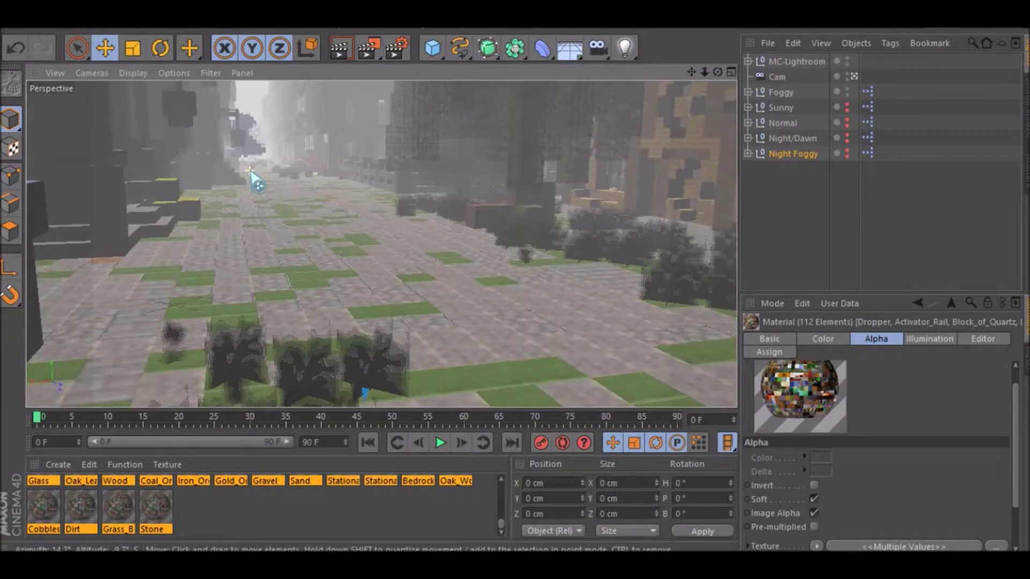
{"action": "scroll", "coordinate": [254, 166], "scroll_direction": "up", "scroll_amount": 5}
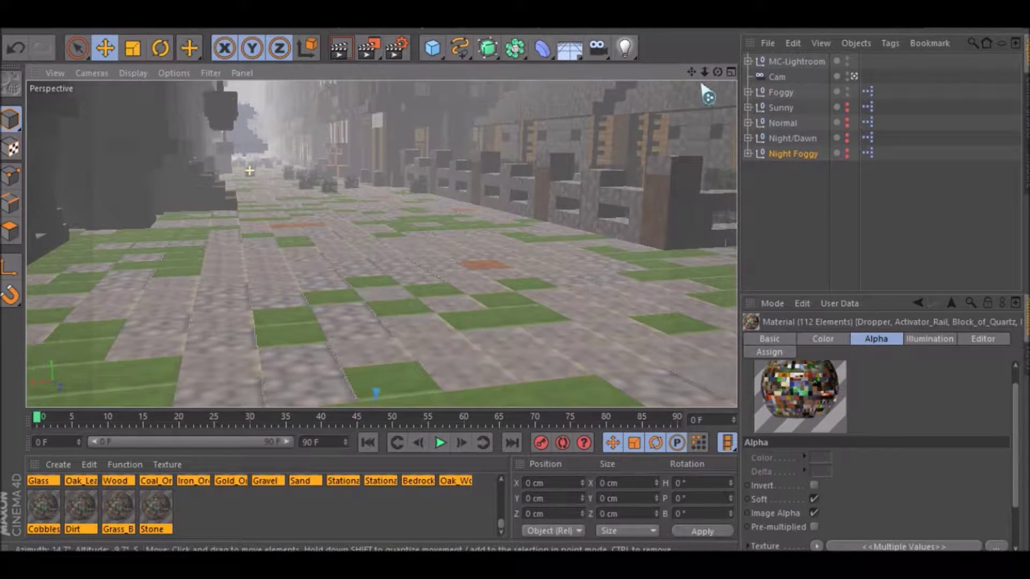
{"action": "left_click_drag", "start_coordinate": [719, 73], "coordinate": [685, 73]}
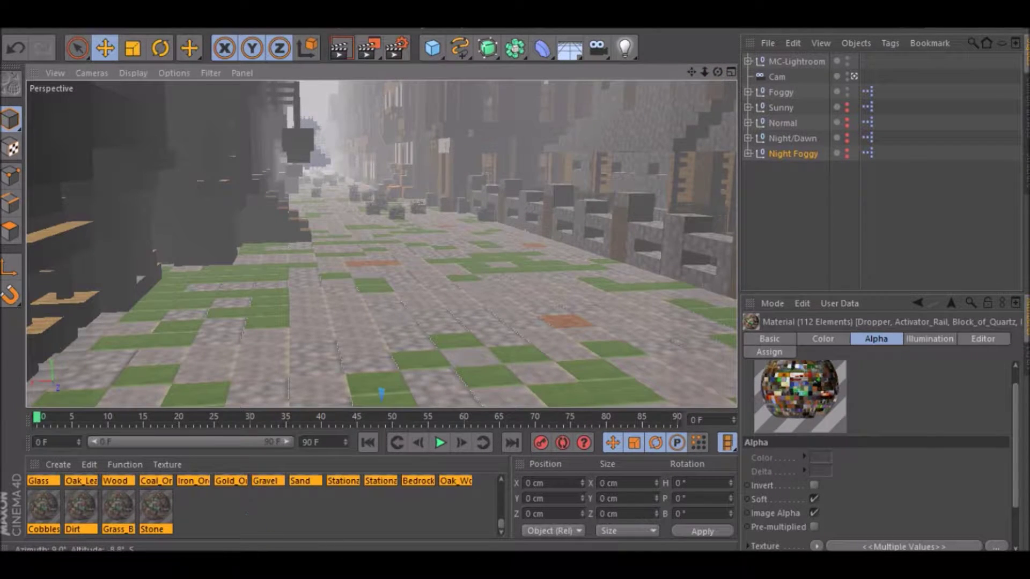
{"action": "left_click", "coordinate": [274, 563]}
{"action": "left_click_drag", "start_coordinate": [655, 275], "coordinate": [467, 266]}
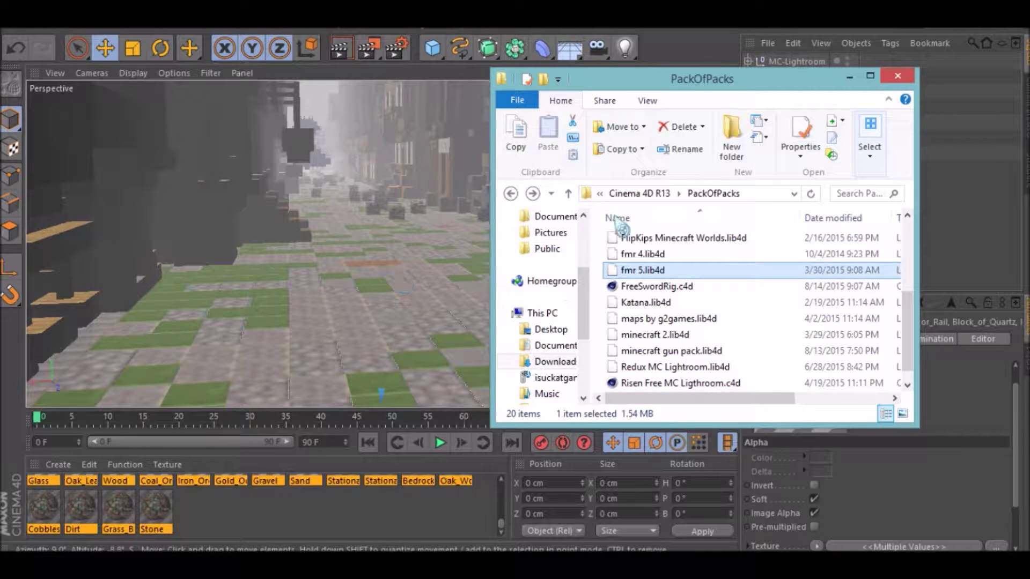
{"action": "left_click", "coordinate": [850, 76]}
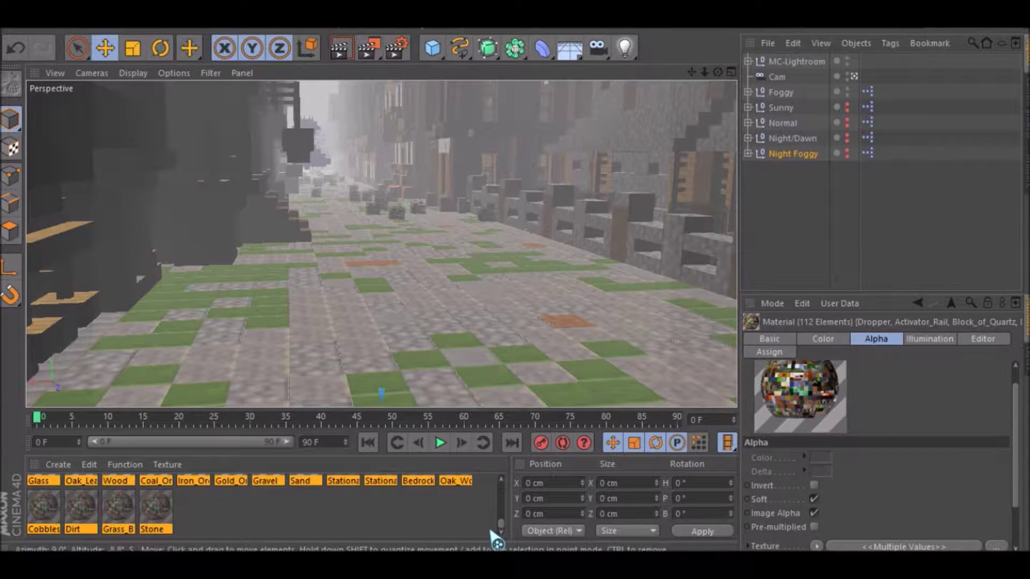
{"action": "left_click", "coordinate": [643, 564]}
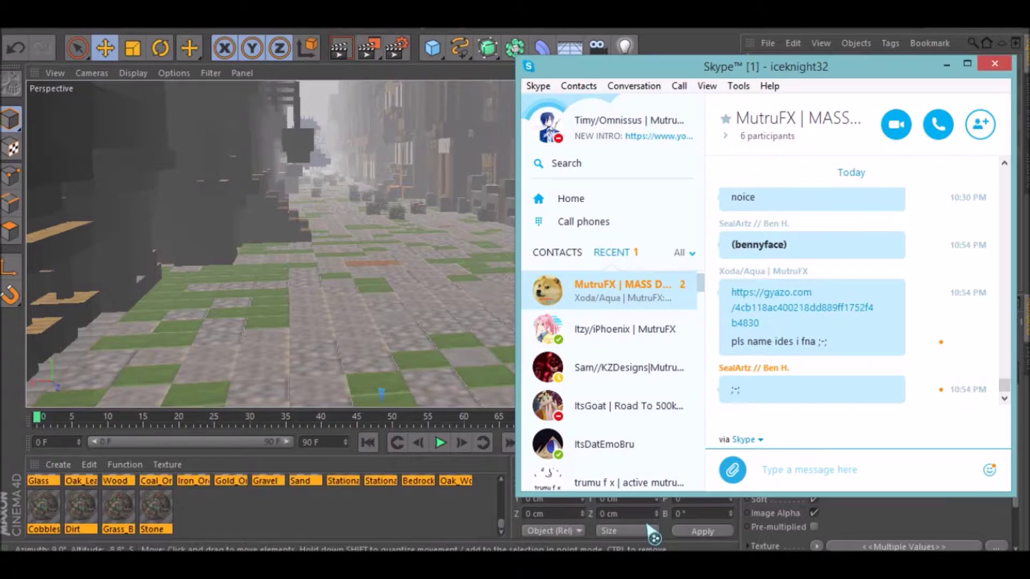
{"action": "left_click", "coordinate": [946, 66]}
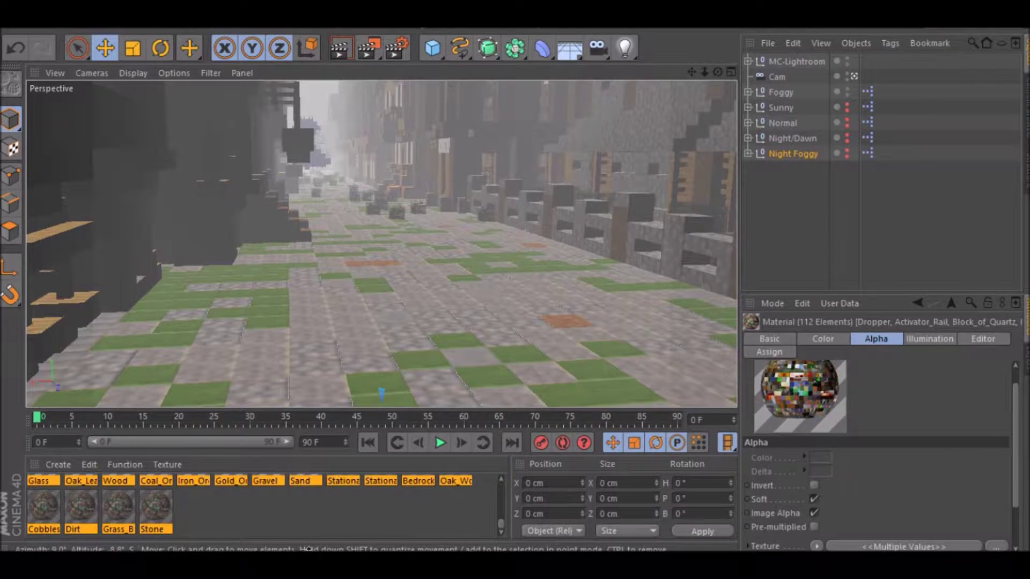
Step: Add the FMR 5.0 character rig from the Content Browser's FMR 5 library to the scene
{"action": "left_click", "coordinate": [308, 564]}
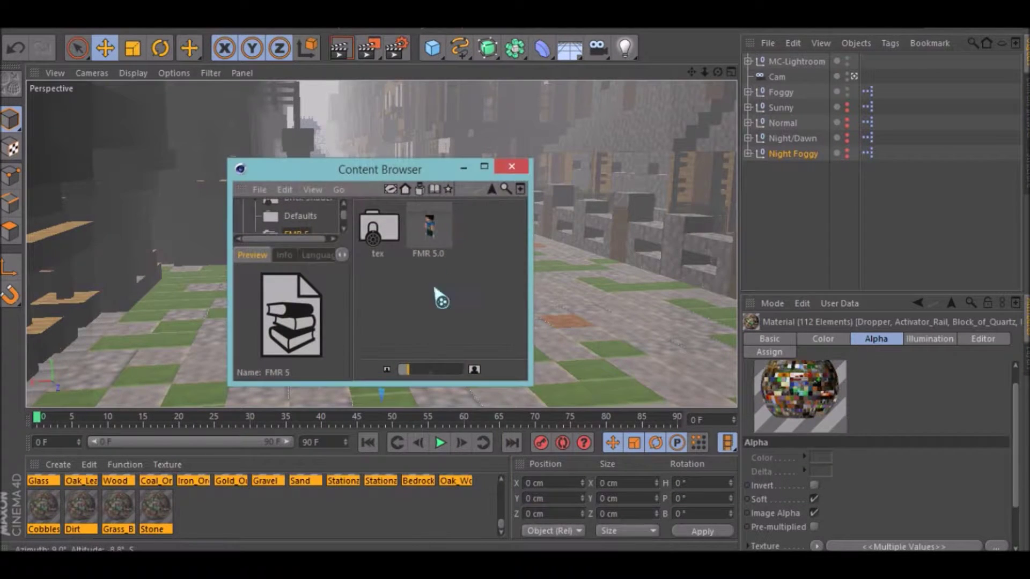
{"action": "double_click", "coordinate": [431, 224]}
{"action": "left_click", "coordinate": [463, 168]}
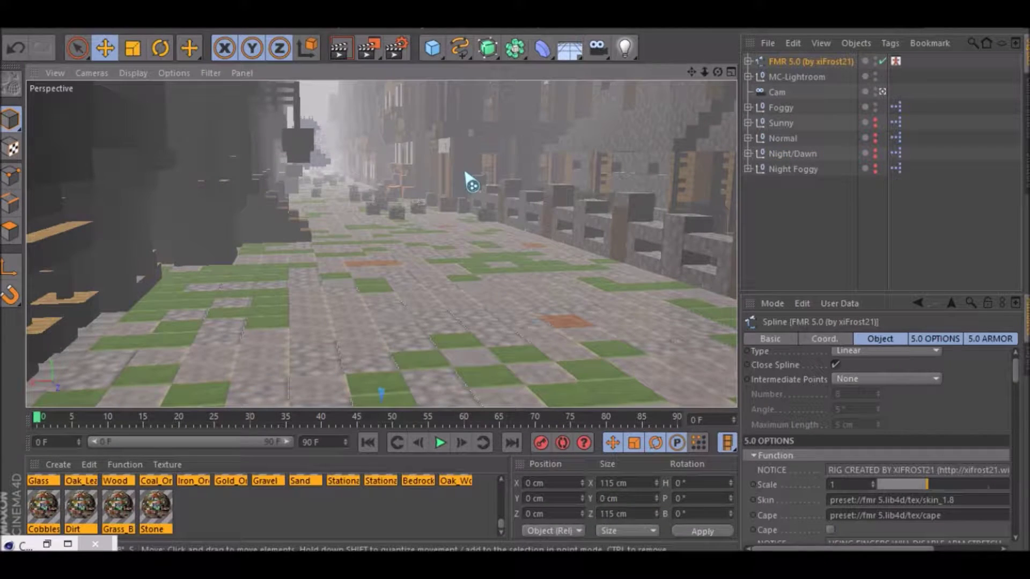
Step: Raise the FMR 5.0 rig along Y to about 9284 cm, near the level of the village street
{"action": "left_click_drag", "start_coordinate": [718, 71], "coordinate": [689, 11]}
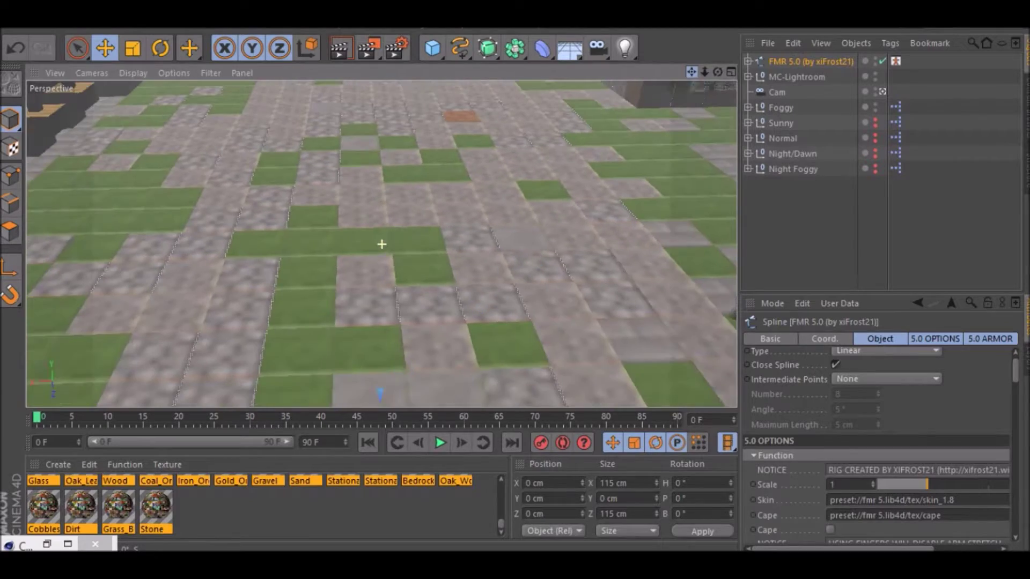
{"action": "left_click_drag", "start_coordinate": [717, 72], "coordinate": [489, 104]}
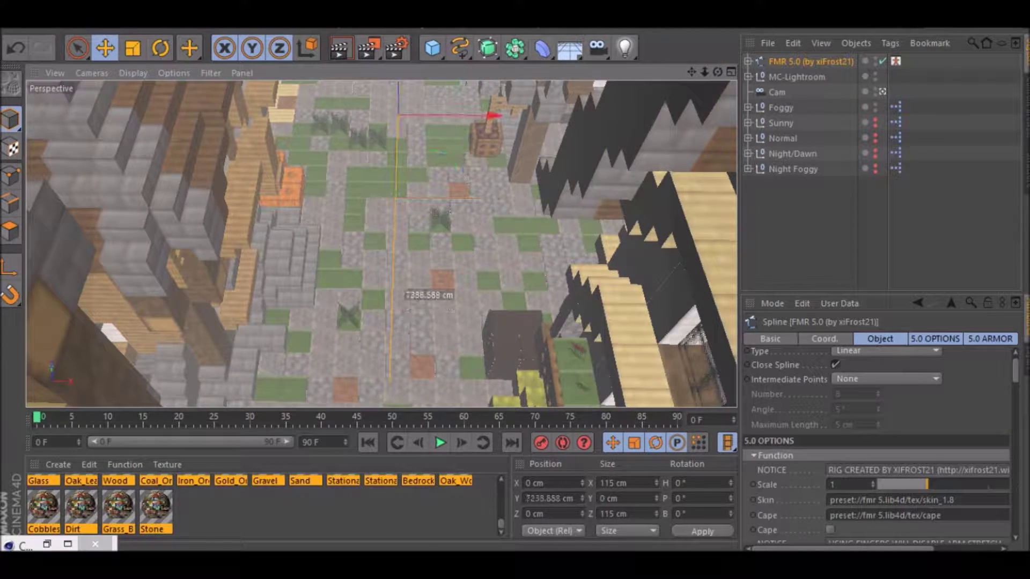
{"action": "scroll", "coordinate": [388, 130], "scroll_direction": "up", "scroll_amount": 1}
{"action": "left_click_drag", "start_coordinate": [717, 73], "coordinate": [705, 78]}
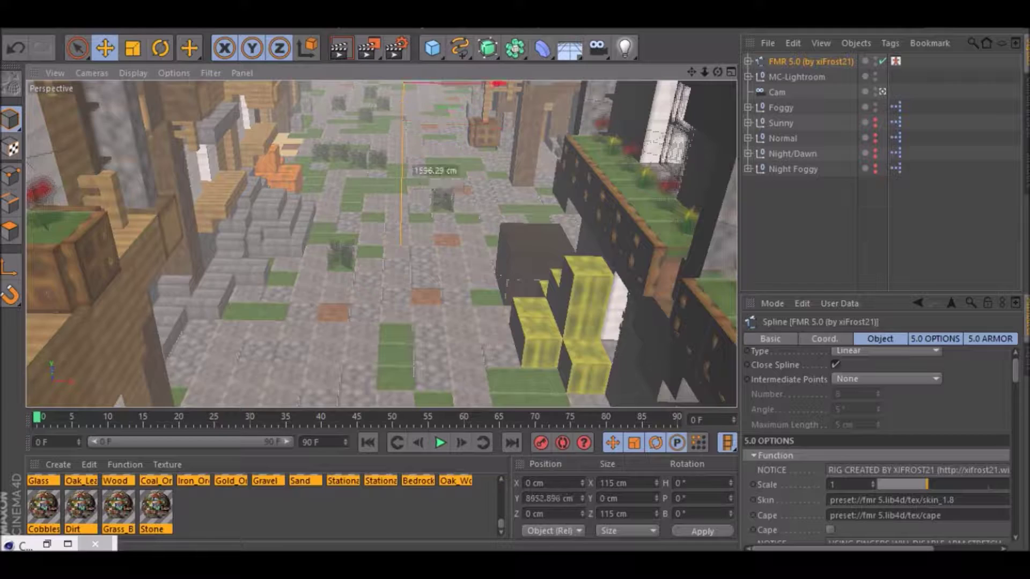
{"action": "scroll", "coordinate": [406, 92], "scroll_direction": "up", "scroll_amount": 10}
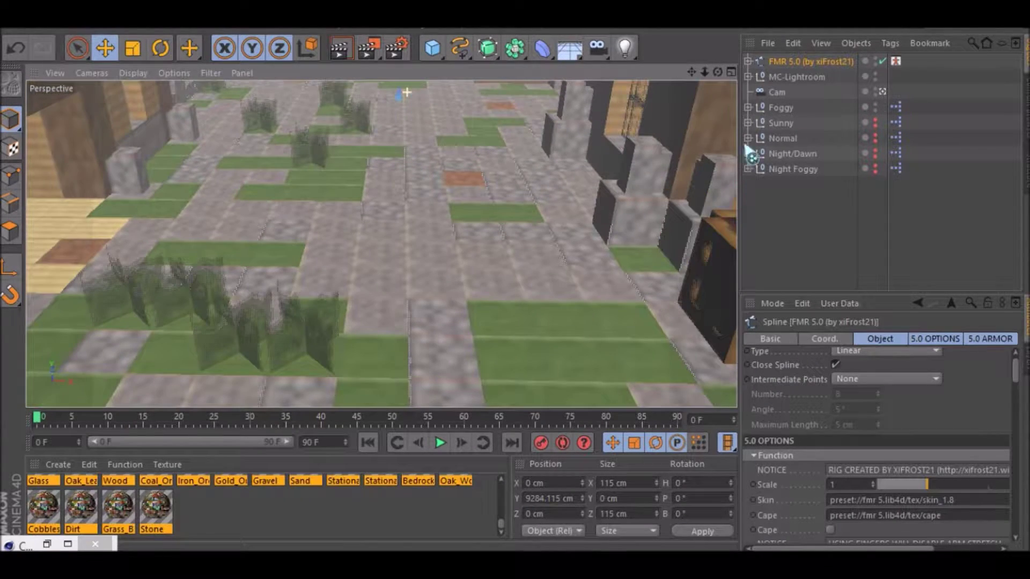
Step: Fine-tune the rig's Y position to about 9301 cm so its feet rest on the street surface
{"action": "left_click_drag", "start_coordinate": [718, 73], "coordinate": [689, 107]}
{"action": "scroll", "coordinate": [423, 144], "scroll_direction": "up", "scroll_amount": 5}
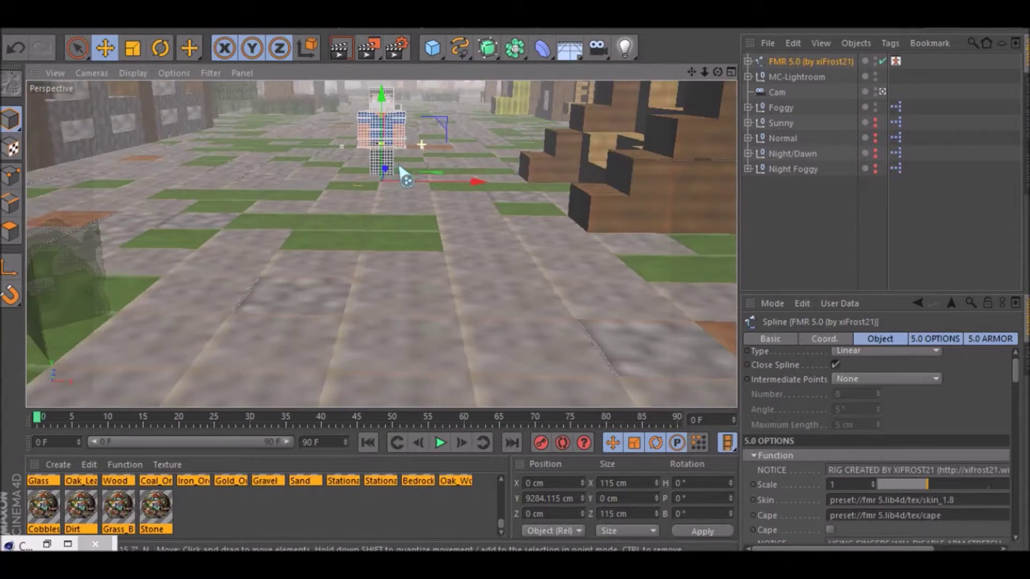
{"action": "scroll", "coordinate": [400, 172], "scroll_direction": "up", "scroll_amount": 3}
{"action": "scroll", "coordinate": [394, 223], "scroll_direction": "up", "scroll_amount": 5}
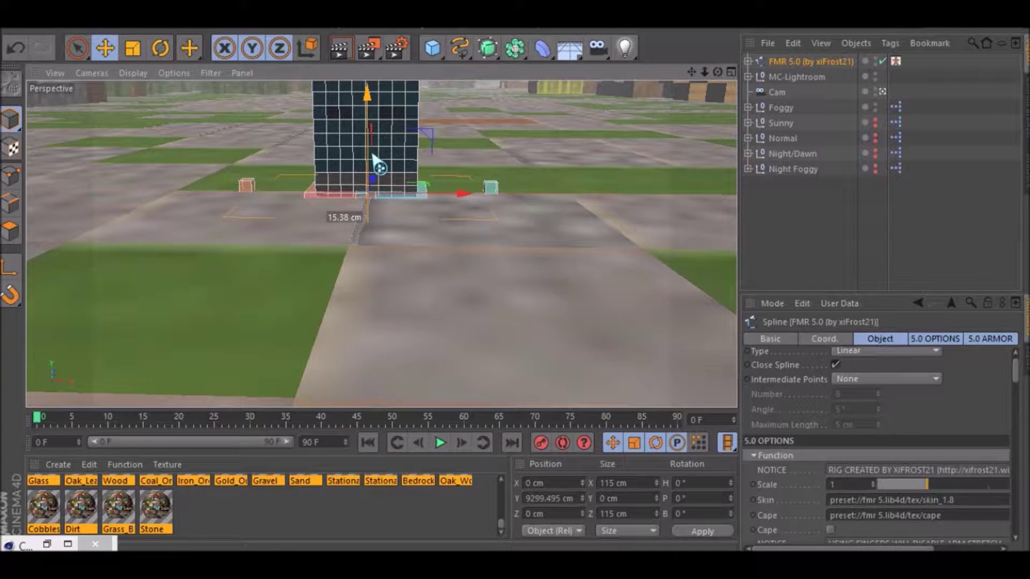
{"action": "scroll", "coordinate": [408, 199], "scroll_direction": "up", "scroll_amount": 8}
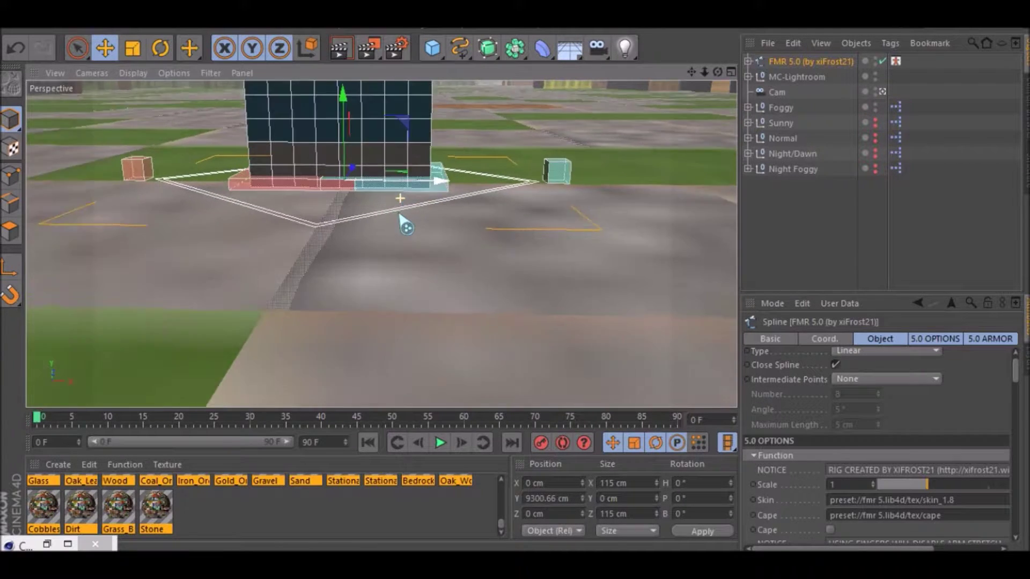
{"action": "scroll", "coordinate": [398, 214], "scroll_direction": "down", "scroll_amount": 10}
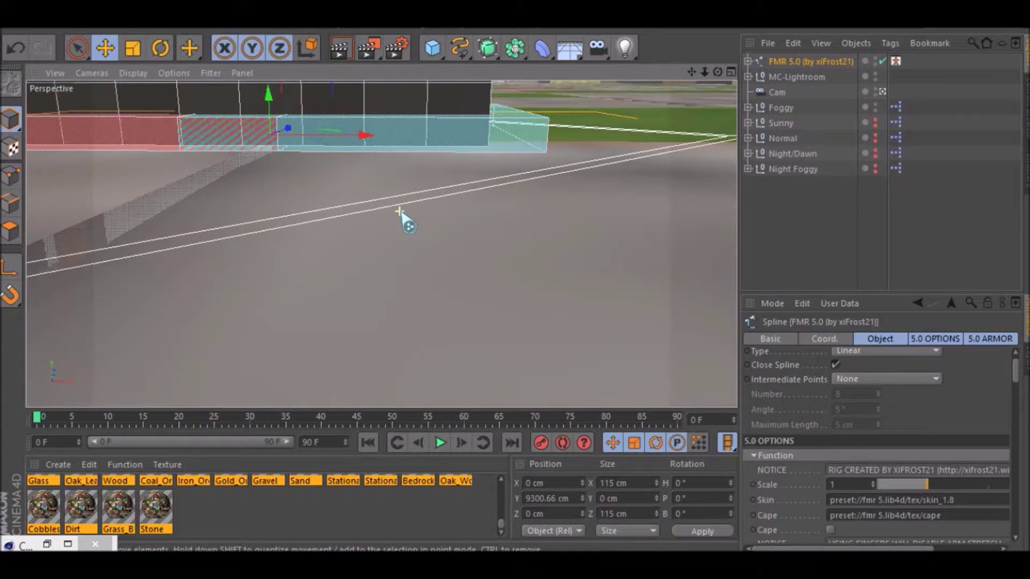
{"action": "scroll", "coordinate": [400, 212], "scroll_direction": "down", "scroll_amount": 10}
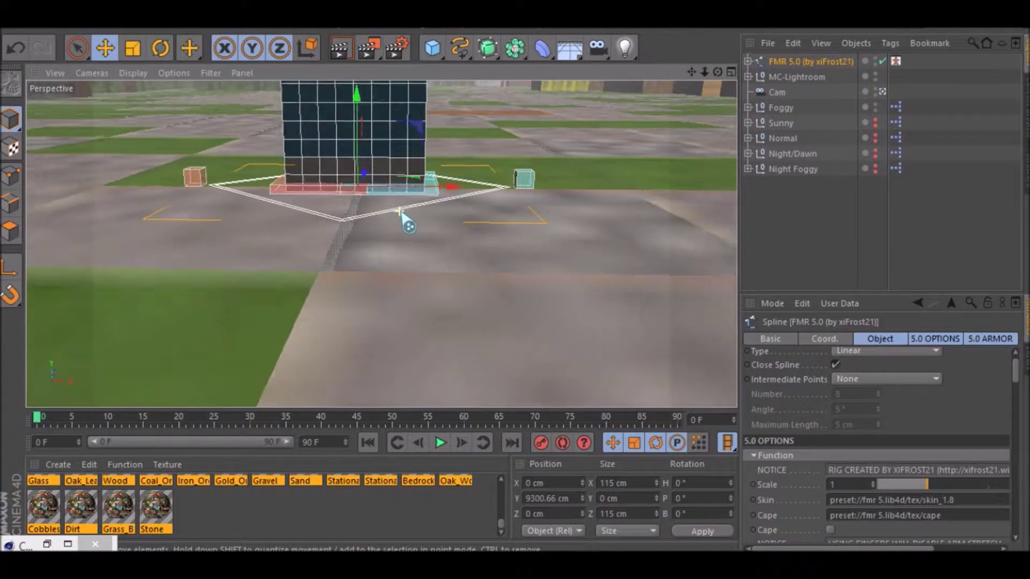
Step: Frame the character's upper body and open the file chooser for the rig's Skin texture
{"action": "left_click_drag", "start_coordinate": [691, 73], "coordinate": [691, 234]}
{"action": "left_click_drag", "start_coordinate": [718, 73], "coordinate": [692, 92]}
{"action": "left_click_drag", "start_coordinate": [697, 78], "coordinate": [698, 77]}
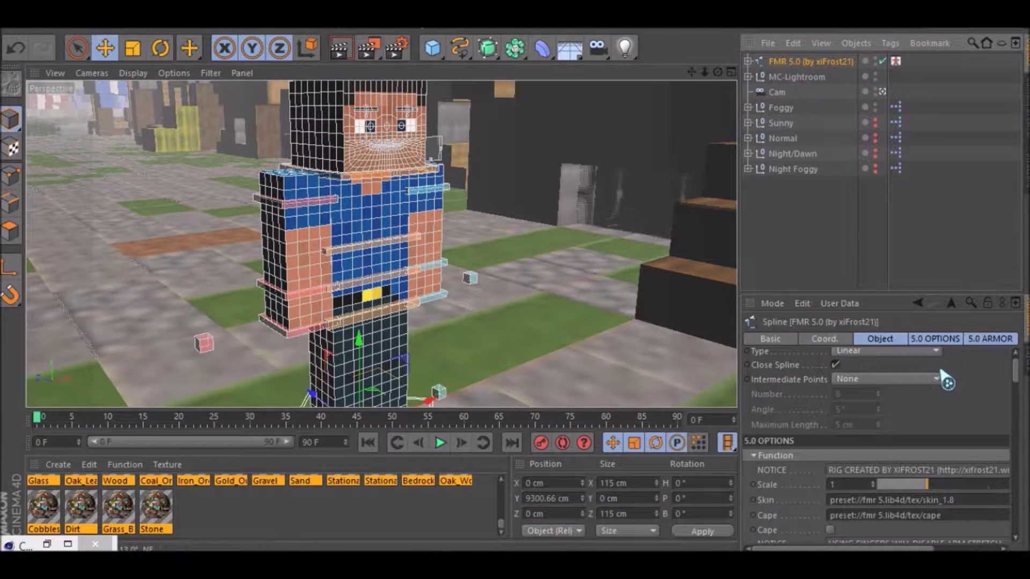
{"action": "scroll", "coordinate": [945, 382], "scroll_direction": "down", "scroll_amount": 3}
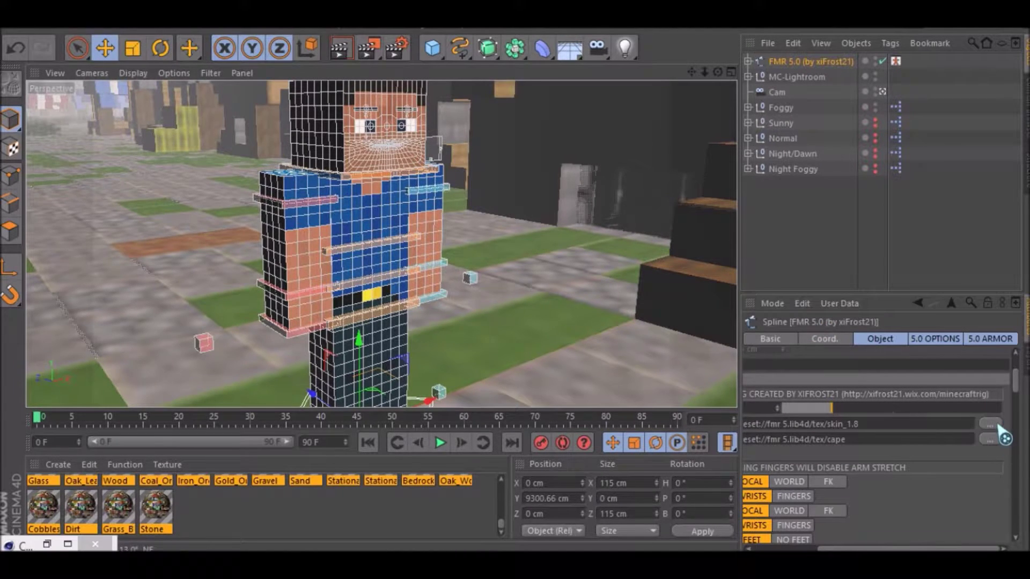
{"action": "left_click", "coordinate": [990, 424]}
Step: Browse from the Desktop to the Skins folder inside the Omnissus folder
{"action": "scroll", "coordinate": [194, 247], "scroll_direction": "down", "scroll_amount": 10}
{"action": "scroll", "coordinate": [198, 241], "scroll_direction": "down", "scroll_amount": 4}
{"action": "scroll", "coordinate": [212, 239], "scroll_direction": "up", "scroll_amount": 5}
{"action": "scroll", "coordinate": [217, 233], "scroll_direction": "up", "scroll_amount": 1}
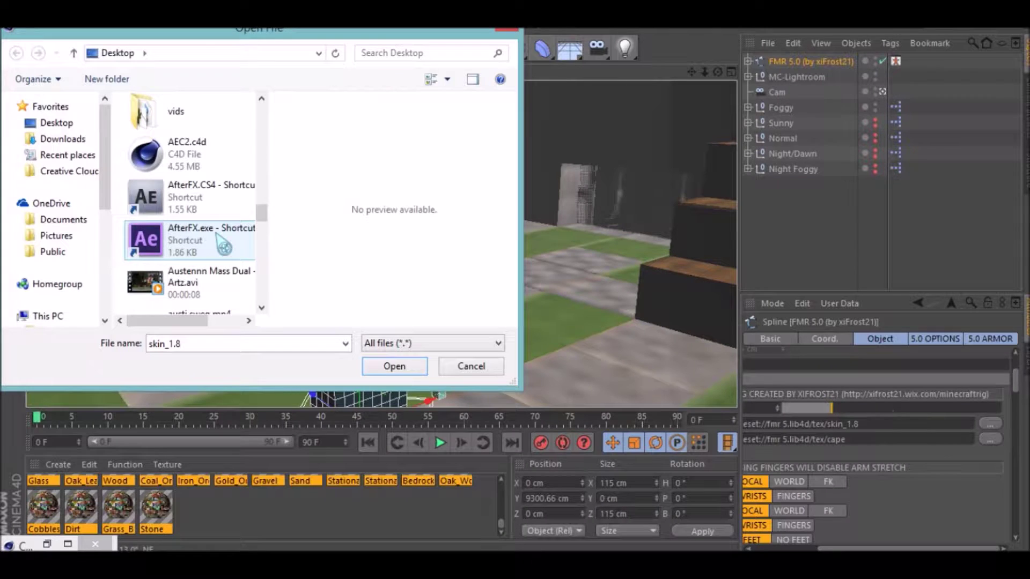
{"action": "scroll", "coordinate": [223, 244], "scroll_direction": "up", "scroll_amount": 2}
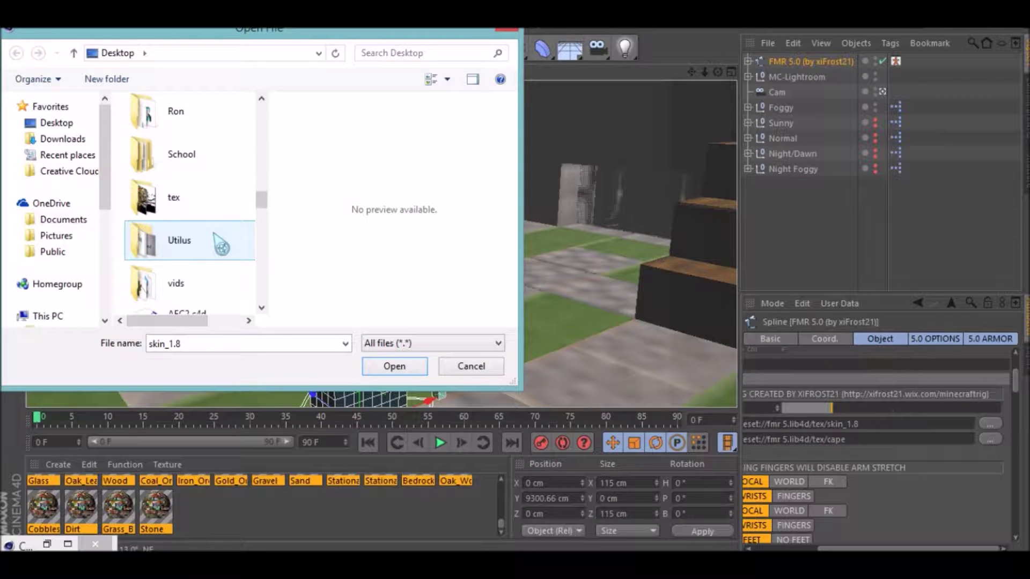
{"action": "scroll", "coordinate": [199, 183], "scroll_direction": "down", "scroll_amount": 1}
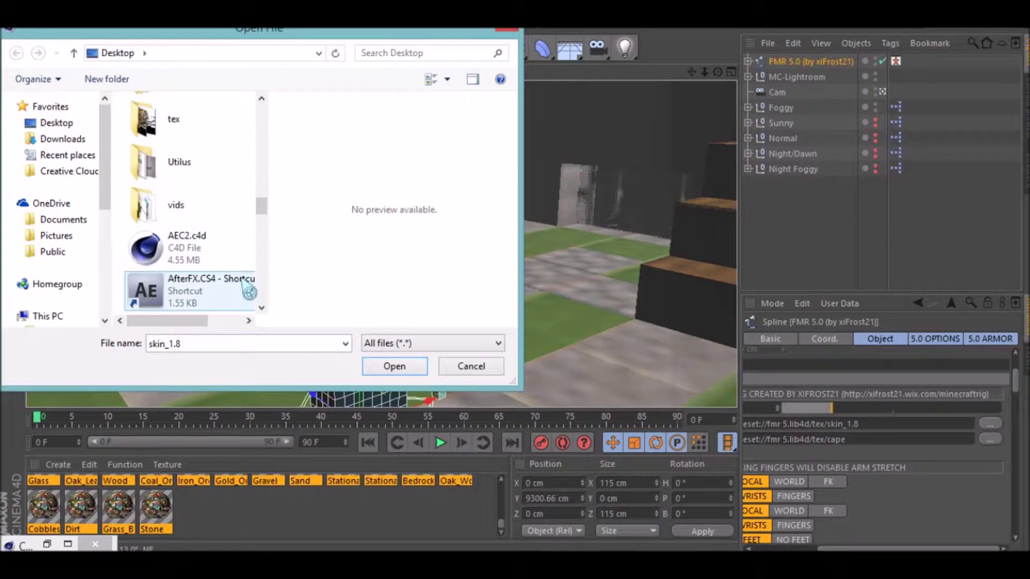
{"action": "scroll", "coordinate": [244, 284], "scroll_direction": "up", "scroll_amount": 1}
{"action": "scroll", "coordinate": [187, 155], "scroll_direction": "up", "scroll_amount": 3}
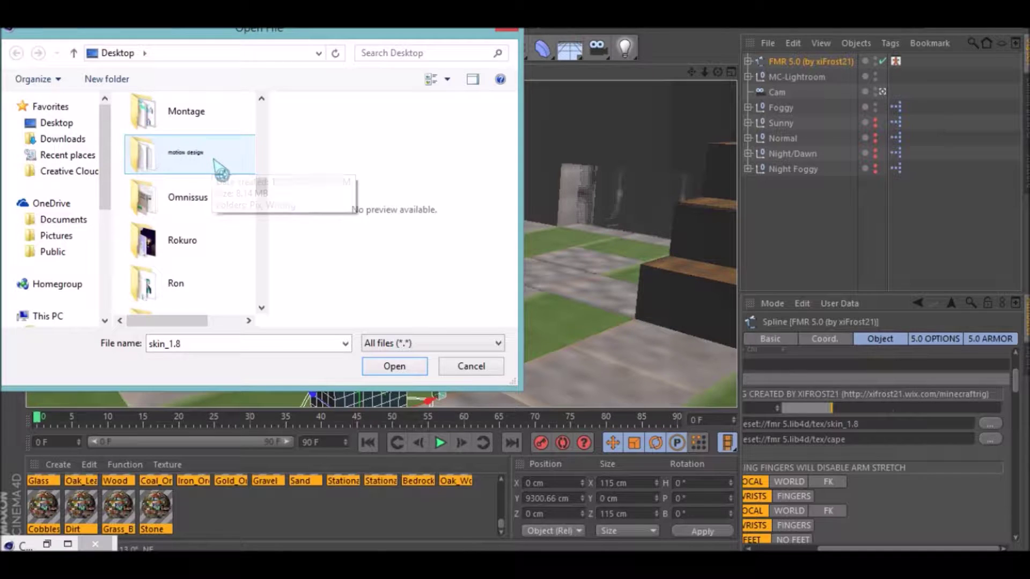
{"action": "double_click", "coordinate": [198, 200]}
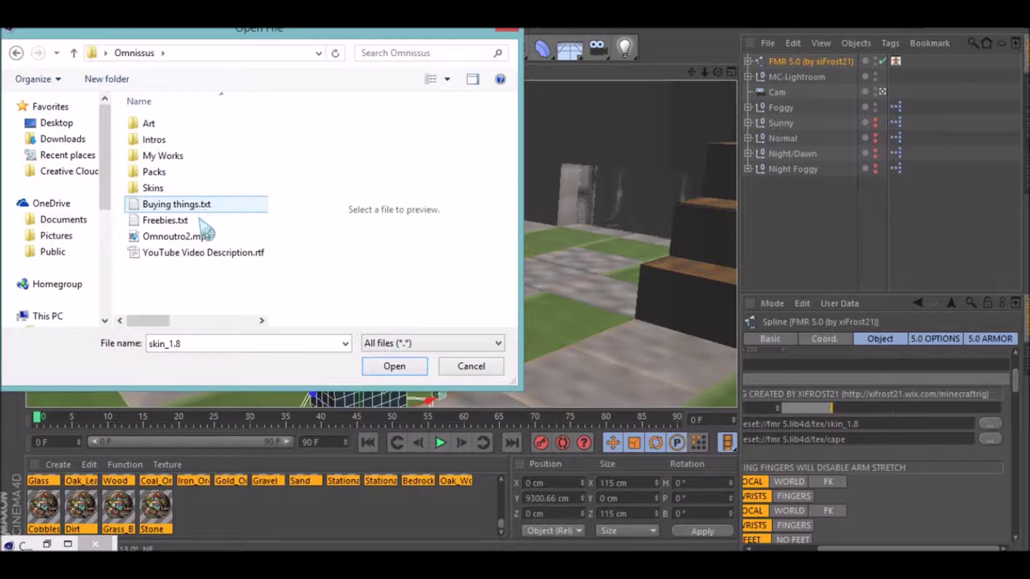
{"action": "double_click", "coordinate": [177, 190]}
Step: Find yumepa.png in the Skins folder and load it as the rig's Skin texture
{"action": "left_click", "coordinate": [217, 241]}
{"action": "scroll", "coordinate": [220, 244], "scroll_direction": "down", "scroll_amount": 5}
{"action": "scroll", "coordinate": [220, 246], "scroll_direction": "down", "scroll_amount": 2}
{"action": "scroll", "coordinate": [220, 246], "scroll_direction": "down", "scroll_amount": 2}
{"action": "scroll", "coordinate": [220, 246], "scroll_direction": "up", "scroll_amount": 10}
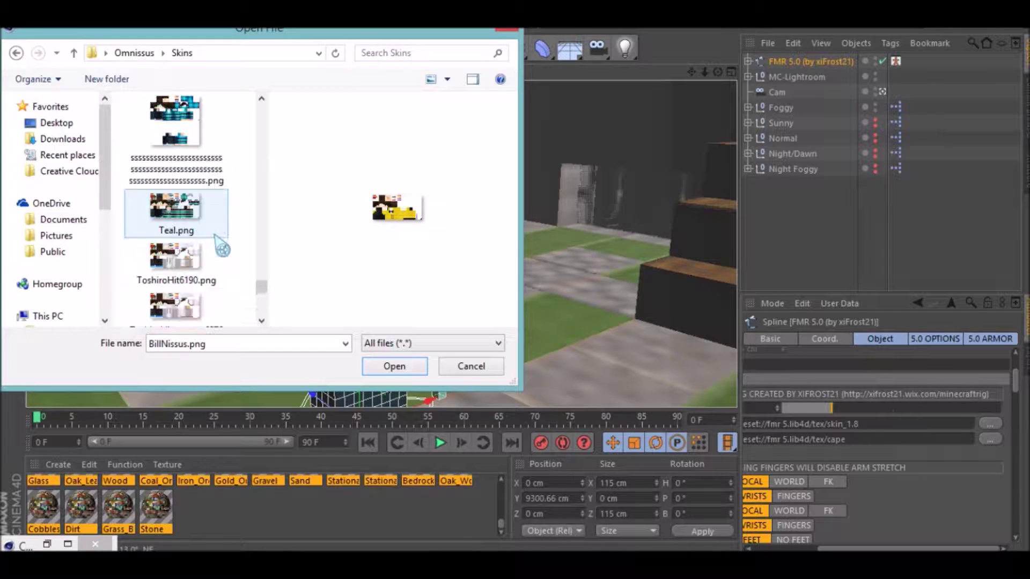
{"action": "scroll", "coordinate": [220, 246], "scroll_direction": "up", "scroll_amount": 3}
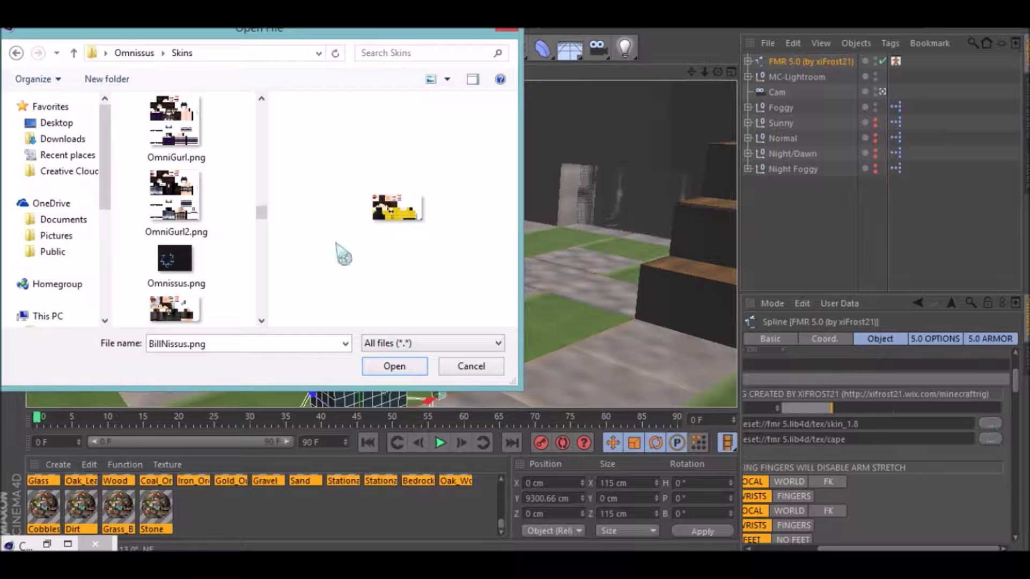
{"action": "left_click", "coordinate": [221, 199]}
{"action": "scroll", "coordinate": [228, 182], "scroll_direction": "up", "scroll_amount": 3}
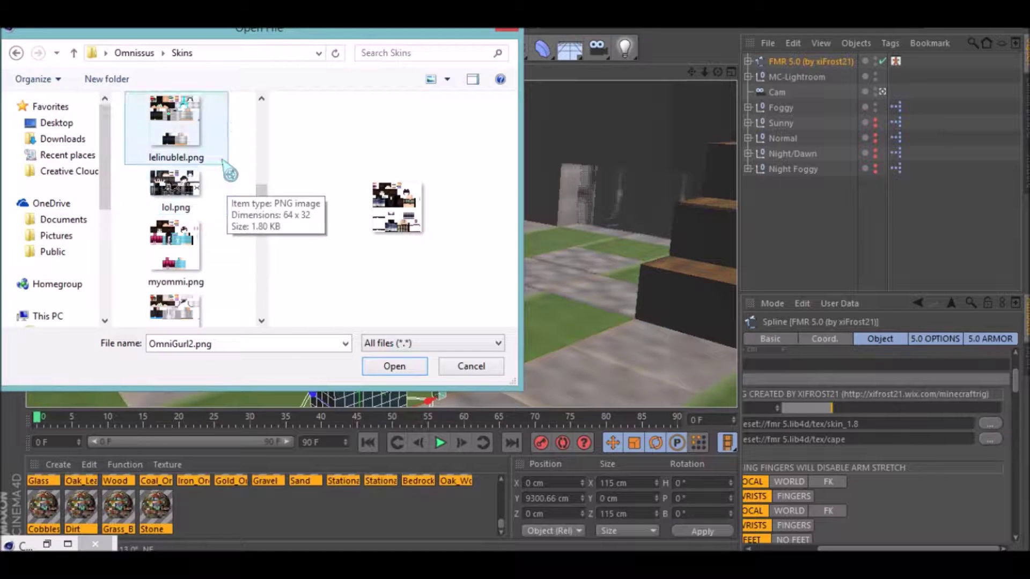
{"action": "scroll", "coordinate": [230, 174], "scroll_direction": "up", "scroll_amount": 2}
{"action": "scroll", "coordinate": [230, 173], "scroll_direction": "up", "scroll_amount": 8}
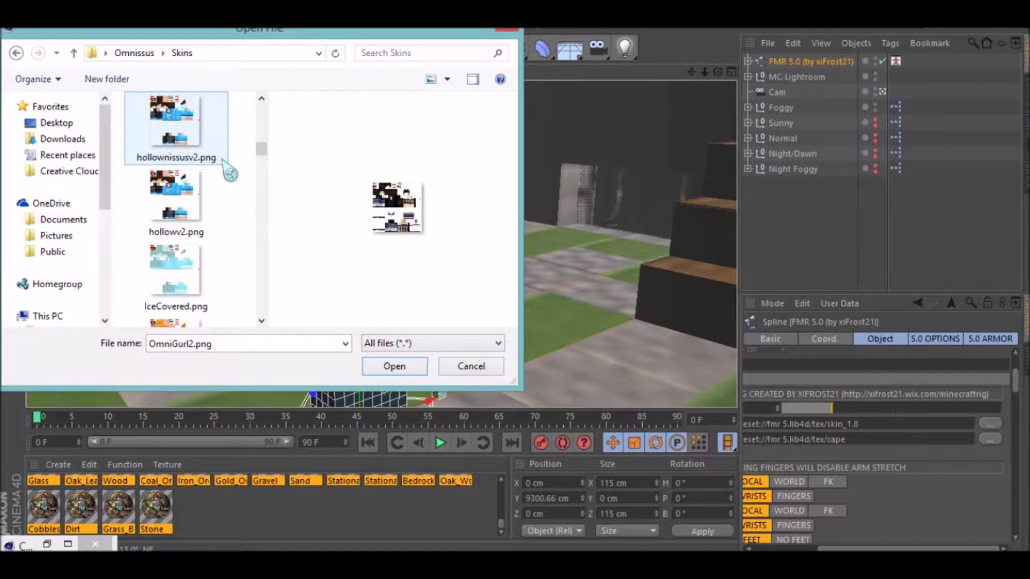
{"action": "scroll", "coordinate": [230, 173], "scroll_direction": "down", "scroll_amount": 12}
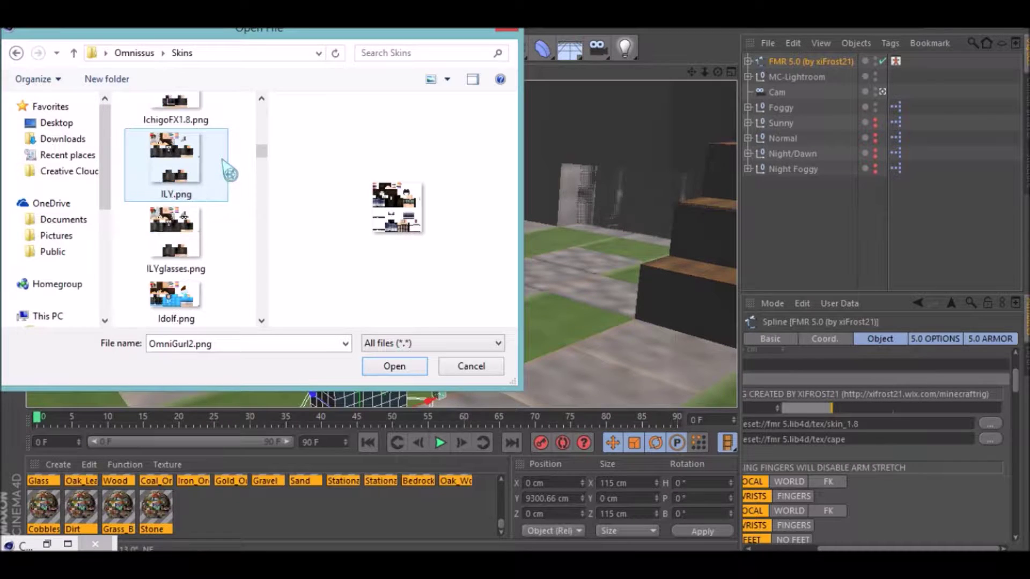
{"action": "double_click", "coordinate": [174, 217]}
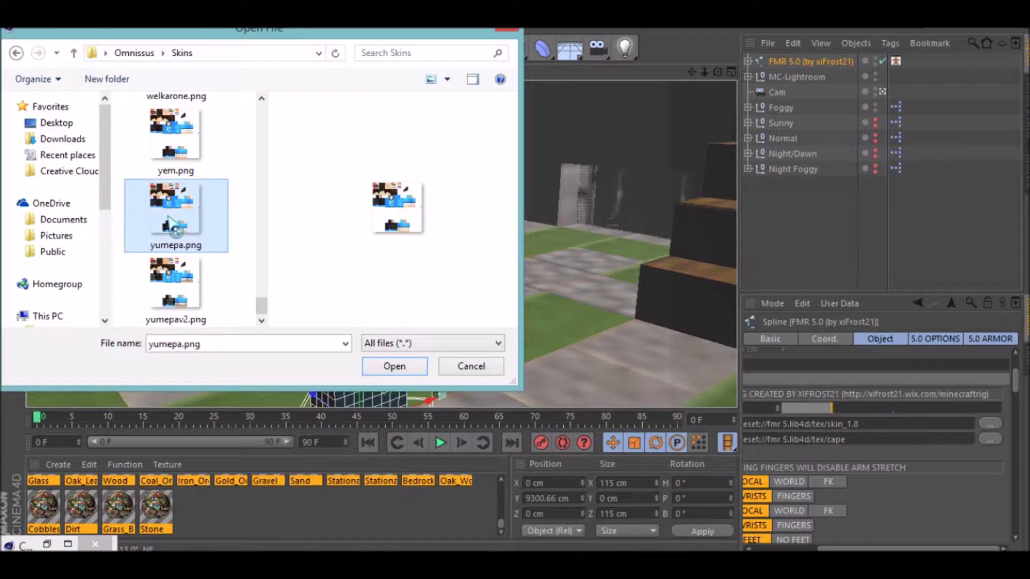
Step: Turn off the rig's right eye, left eye, mouth, pupils, eyebrows and teeth, and enable its Hat/Second Layer
{"action": "scroll", "coordinate": [842, 478], "scroll_direction": "down", "scroll_amount": 5}
{"action": "scroll", "coordinate": [888, 413], "scroll_direction": "down", "scroll_amount": 1}
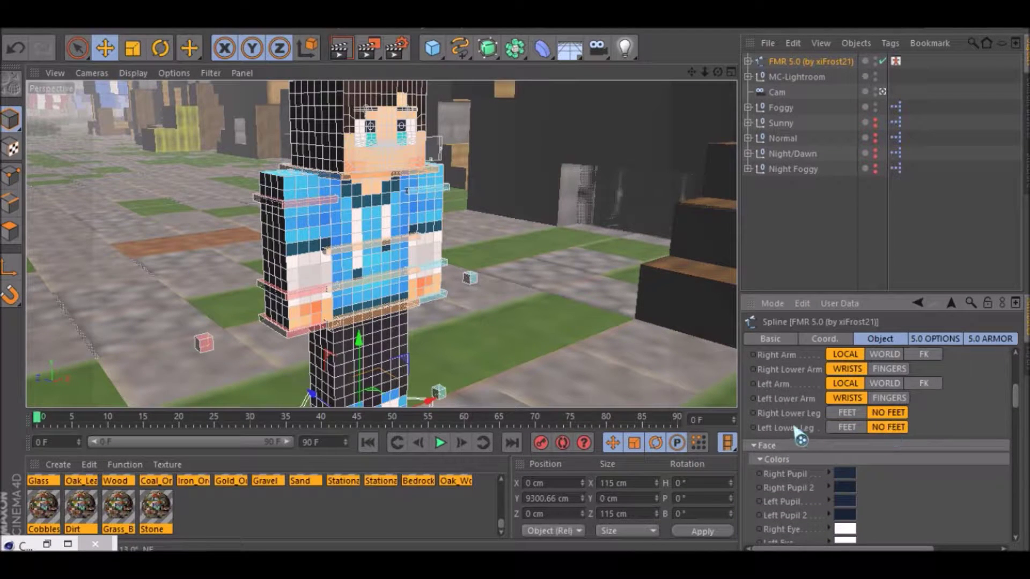
{"action": "scroll", "coordinate": [797, 434], "scroll_direction": "down", "scroll_amount": 8}
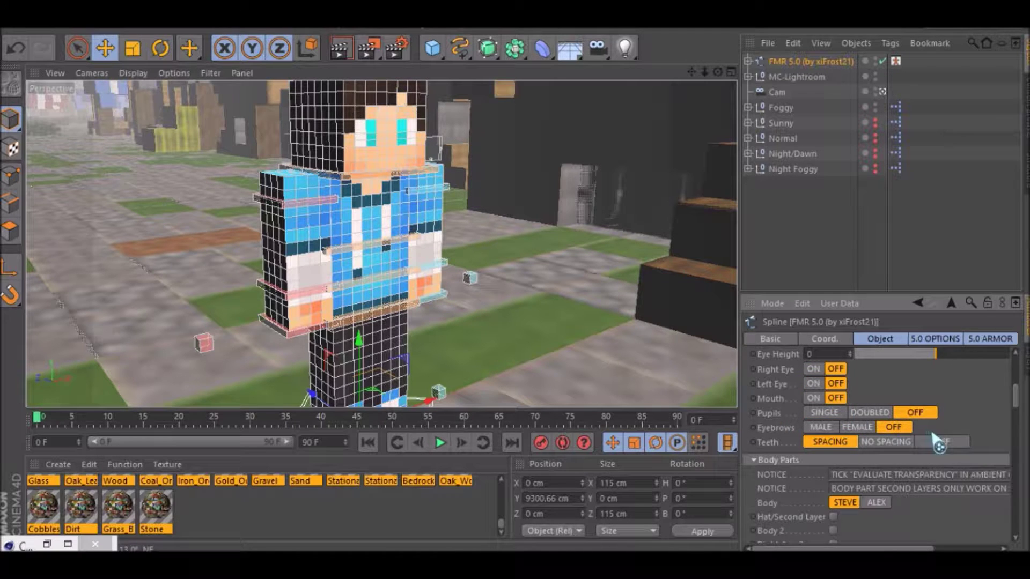
{"action": "scroll", "coordinate": [796, 481], "scroll_direction": "down", "scroll_amount": 3}
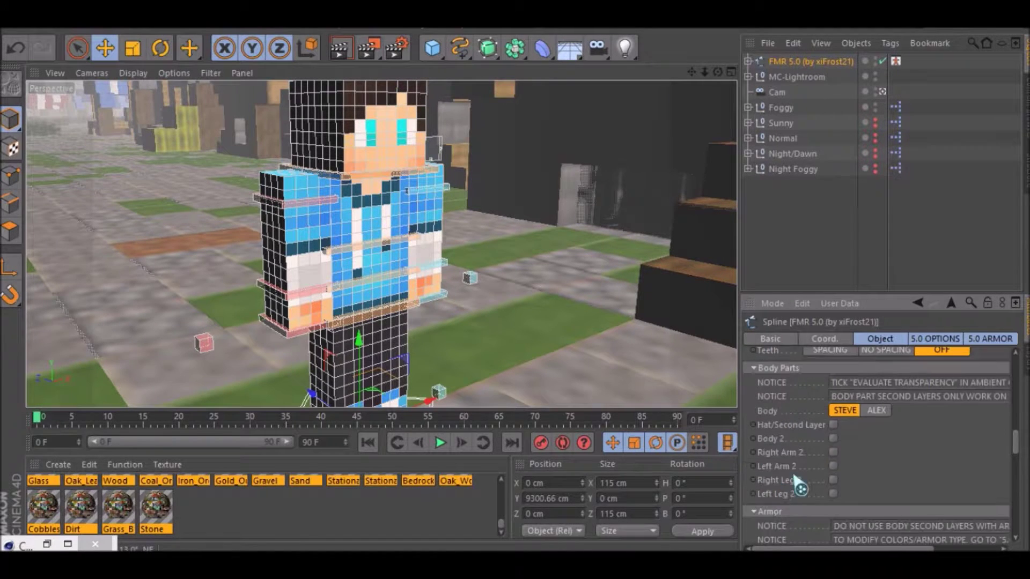
{"action": "left_click", "coordinate": [833, 425]}
Step: Shorten the timeline and its preview range to end at frame 30
{"action": "mouse_move", "coordinate": [692, 72]}
{"action": "left_mouse_down"}
{"action": "mouse_move", "coordinate": [714, 13]}
{"action": "mouse_move", "coordinate": [743, 0]}
{"action": "mouse_move", "coordinate": [731, 53]}
{"action": "mouse_move", "coordinate": [704, 73]}
{"action": "mouse_move", "coordinate": [666, 73]}
{"action": "mouse_move", "coordinate": [715, 72]}
{"action": "mouse_move", "coordinate": [606, 51]}
{"action": "mouse_move", "coordinate": [708, 78]}
{"action": "left_mouse_up"}
{"action": "left_click_drag", "start_coordinate": [324, 443], "coordinate": [193, 441]}
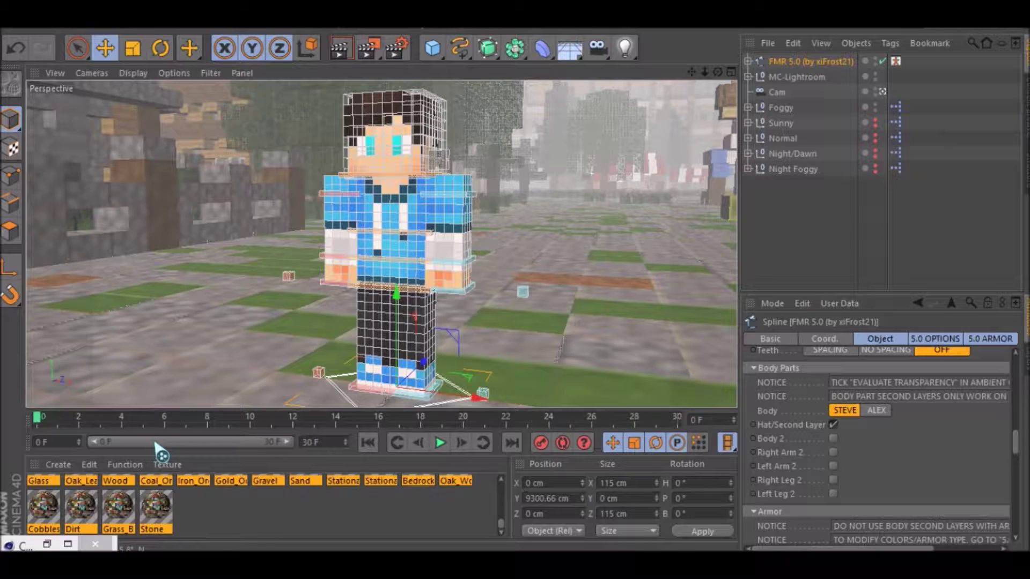
{"action": "mouse_move", "coordinate": [718, 72]}
{"action": "left_mouse_down"}
{"action": "mouse_move", "coordinate": [638, 76]}
{"action": "mouse_move", "coordinate": [853, 69]}
{"action": "mouse_move", "coordinate": [708, 72]}
{"action": "left_mouse_up"}
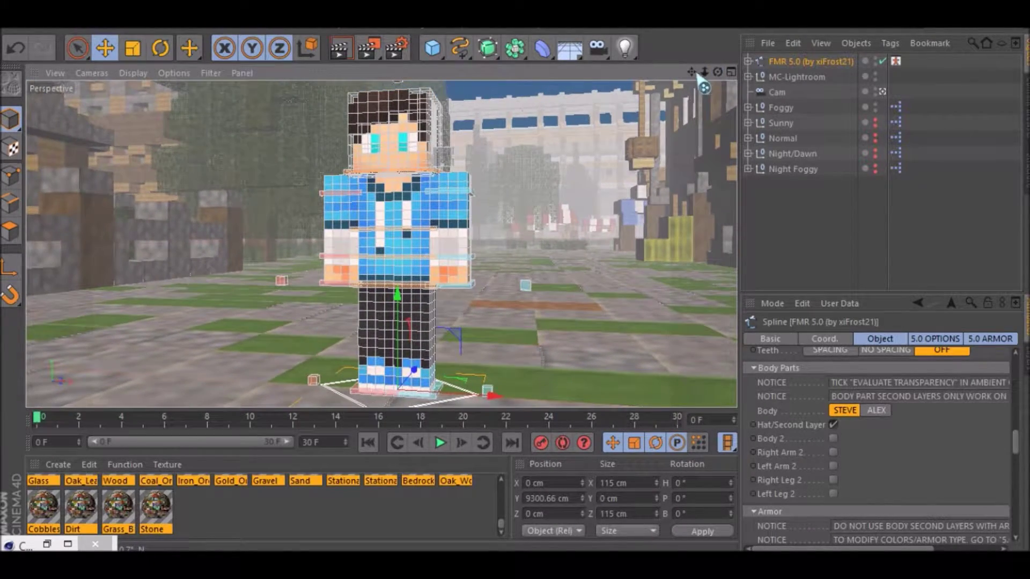
Step: Lower the rig's waist control along Y to -10 cm so the knees bend
{"action": "left_click", "coordinate": [453, 293]}
{"action": "left_click", "coordinate": [402, 289]}
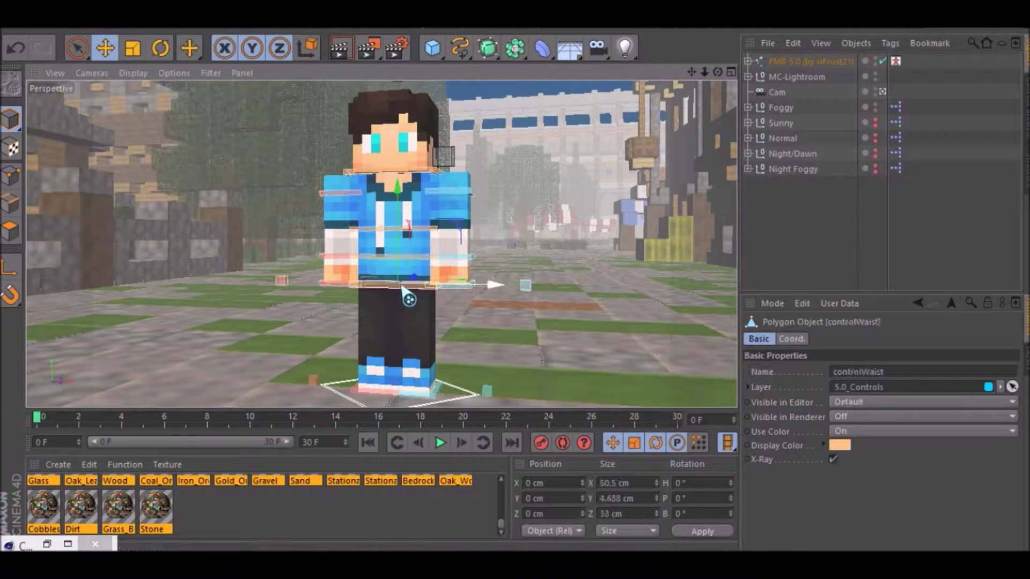
{"action": "left_click_drag", "start_coordinate": [718, 72], "coordinate": [674, 41]}
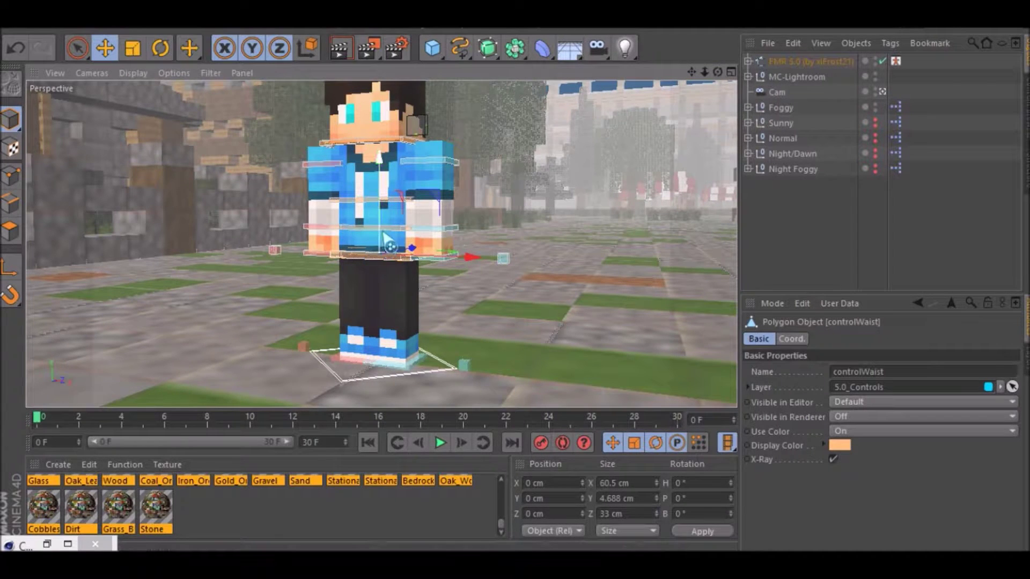
{"action": "left_click_drag", "start_coordinate": [380, 236], "coordinate": [378, 245]}
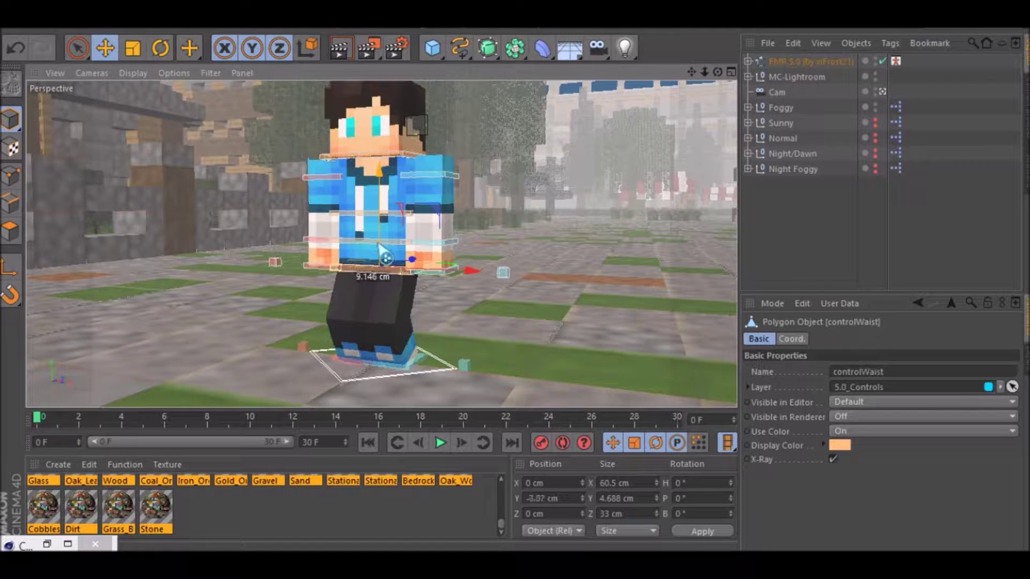
{"action": "key", "text": "ctrl+z"}
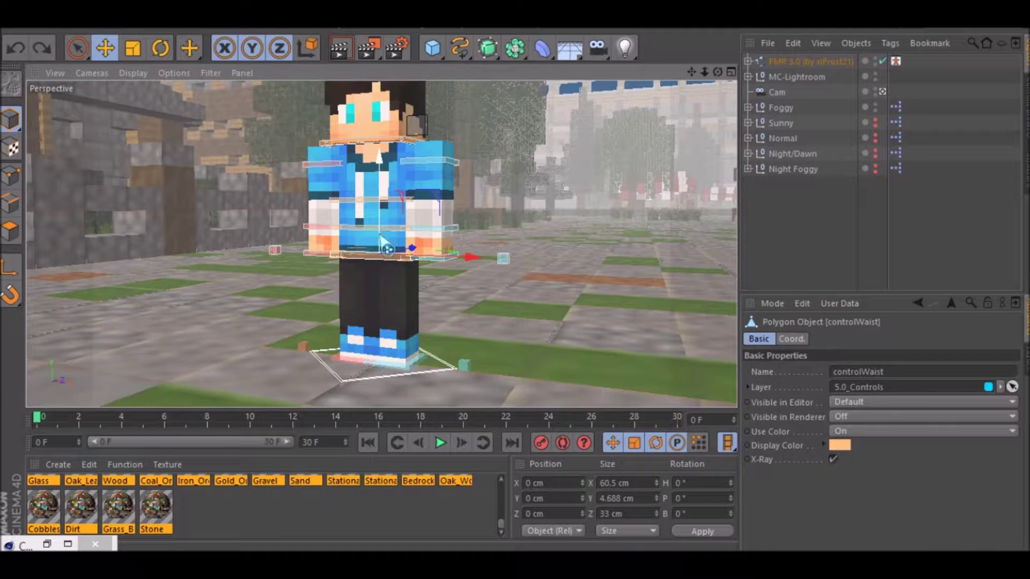
{"action": "left_click_drag", "start_coordinate": [381, 237], "coordinate": [382, 240]}
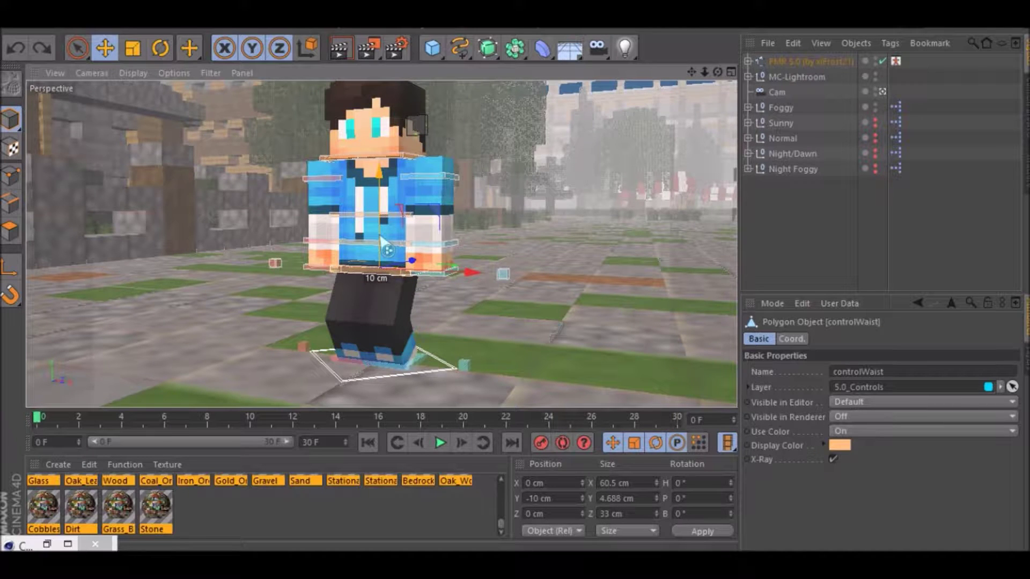
Step: Move the left foot control backward and the right foot control forward to form a walking stride
{"action": "left_click_drag", "start_coordinate": [400, 317], "coordinate": [321, 326], "text": "alt"}
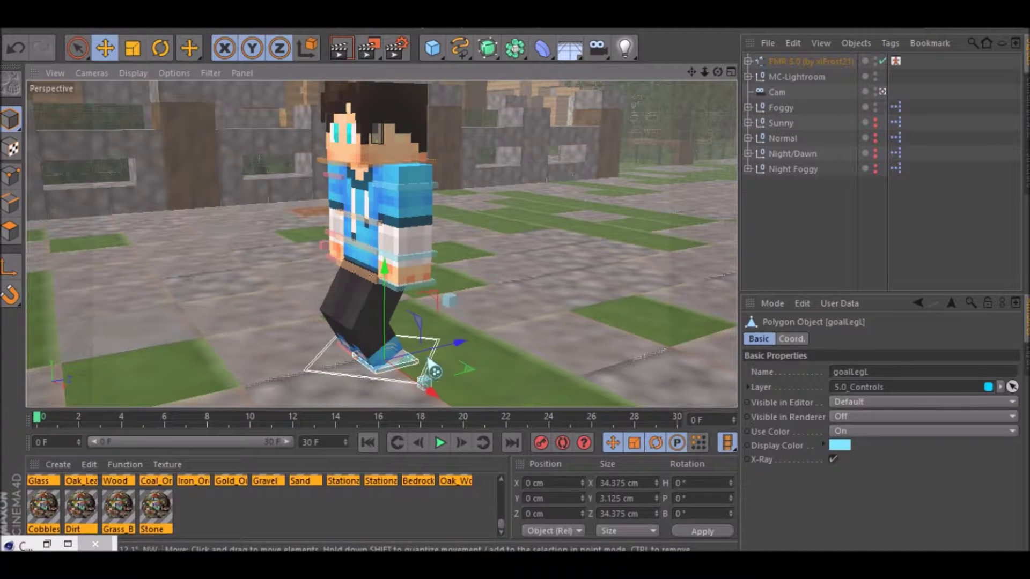
{"action": "left_click_drag", "start_coordinate": [433, 352], "coordinate": [470, 344]}
{"action": "left_click", "coordinate": [377, 354]}
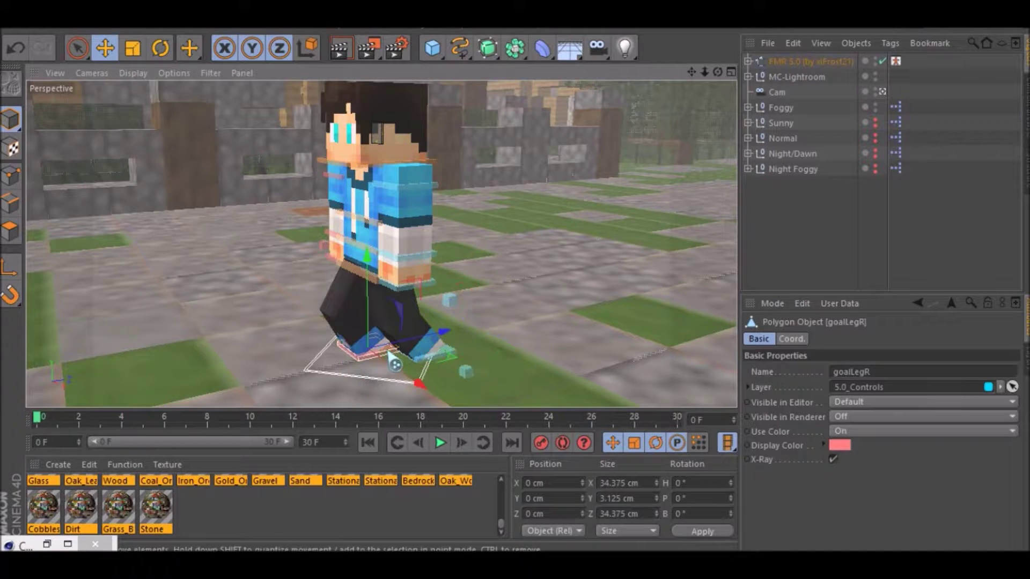
{"action": "mouse_move", "coordinate": [401, 346]}
{"action": "left_mouse_down"}
{"action": "mouse_move", "coordinate": [374, 360]}
{"action": "mouse_move", "coordinate": [400, 344]}
{"action": "left_mouse_up"}
Step: Raise the waist control to about Y -6.1 cm and adjust the left foot control to about Z 33.9 cm
{"action": "left_click", "coordinate": [374, 281]}
{"action": "left_click_drag", "start_coordinate": [378, 268], "coordinate": [383, 258]}
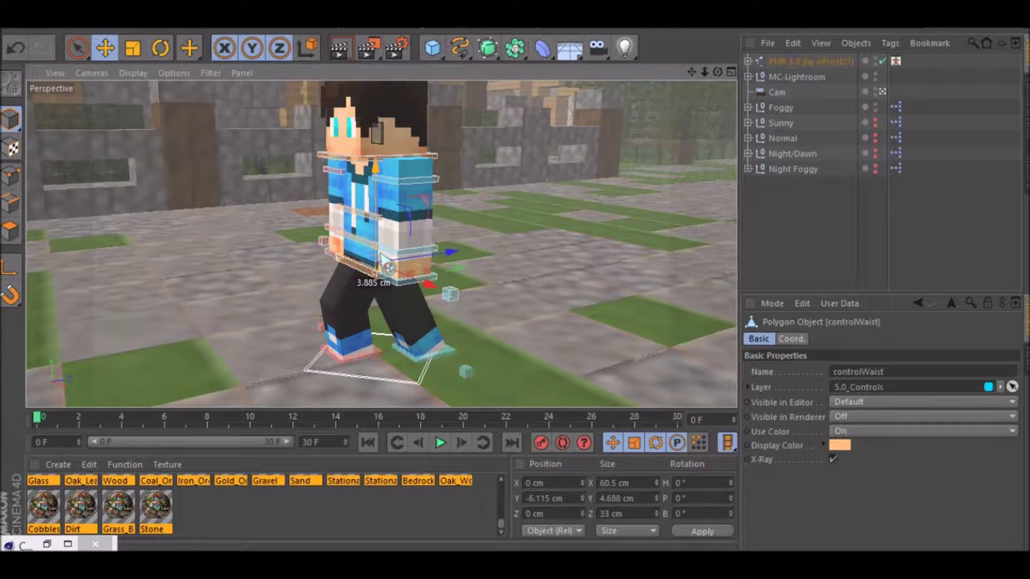
{"action": "left_click", "coordinate": [459, 362]}
{"action": "left_click_drag", "start_coordinate": [453, 348], "coordinate": [450, 349]}
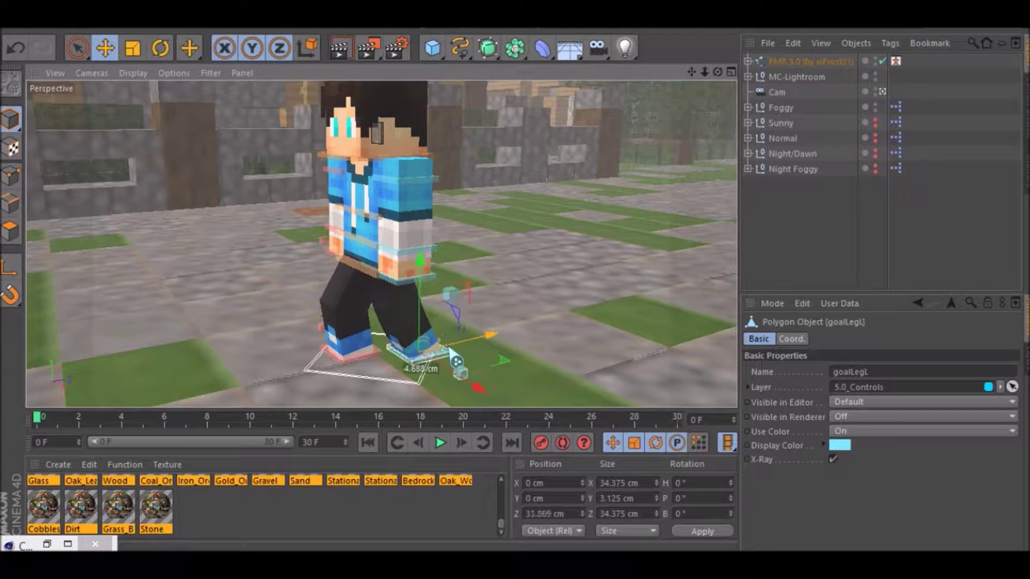
Step: Swing the left hand control forward to about Y 5.6, Z -17.1 cm and the right hand control back to about Y 2.6, Z 16.8 cm
{"action": "left_click", "coordinate": [405, 279]}
{"action": "mouse_move", "coordinate": [404, 264]}
{"action": "left_mouse_down"}
{"action": "mouse_move", "coordinate": [435, 263]}
{"action": "mouse_move", "coordinate": [416, 275]}
{"action": "left_mouse_up"}
{"action": "left_click_drag", "start_coordinate": [718, 73], "coordinate": [885, 73]}
{"action": "left_click", "coordinate": [391, 279]}
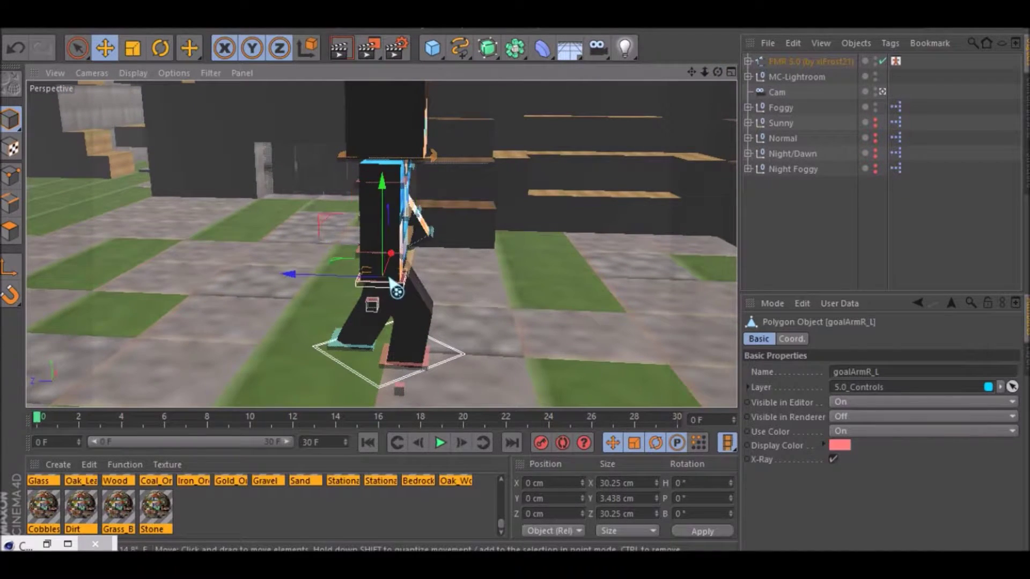
{"action": "left_click_drag", "start_coordinate": [383, 264], "coordinate": [335, 270]}
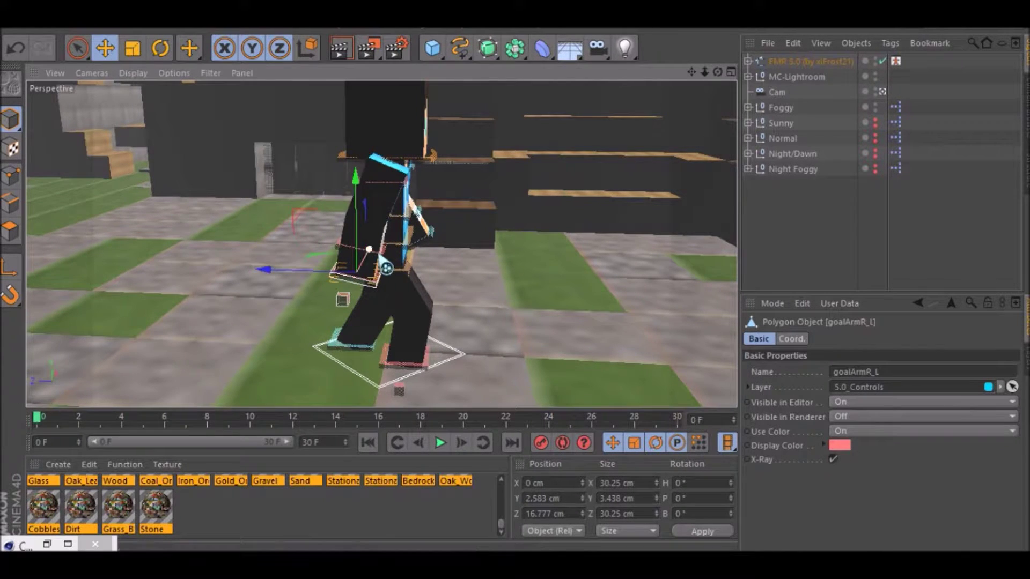
Step: Move the left hand control further forward to about Z -24.7 cm
{"action": "scroll", "coordinate": [391, 253], "scroll_direction": "up", "scroll_amount": 5}
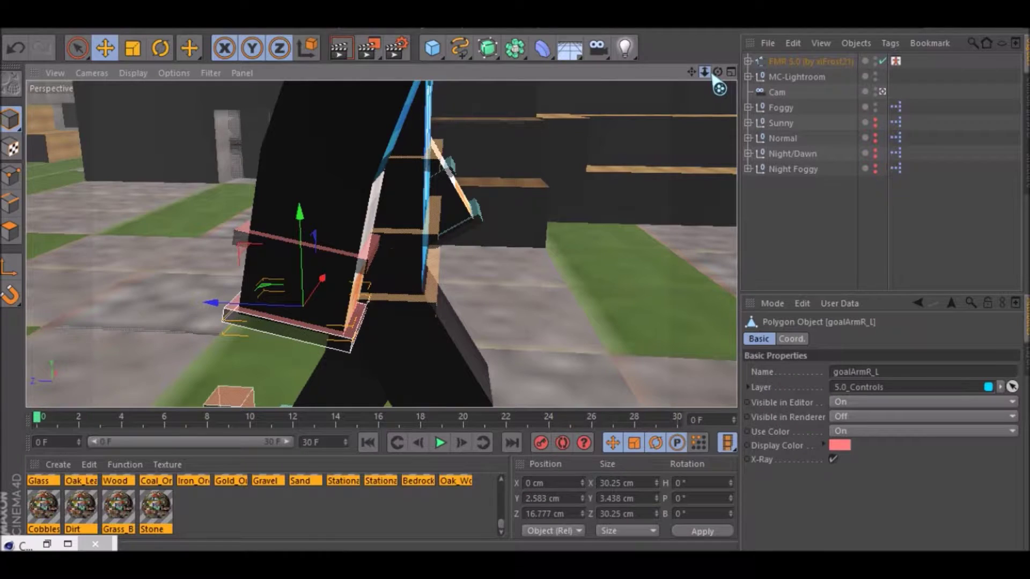
{"action": "left_click_drag", "start_coordinate": [719, 73], "coordinate": [719, 81]}
{"action": "left_click", "coordinate": [622, 271]}
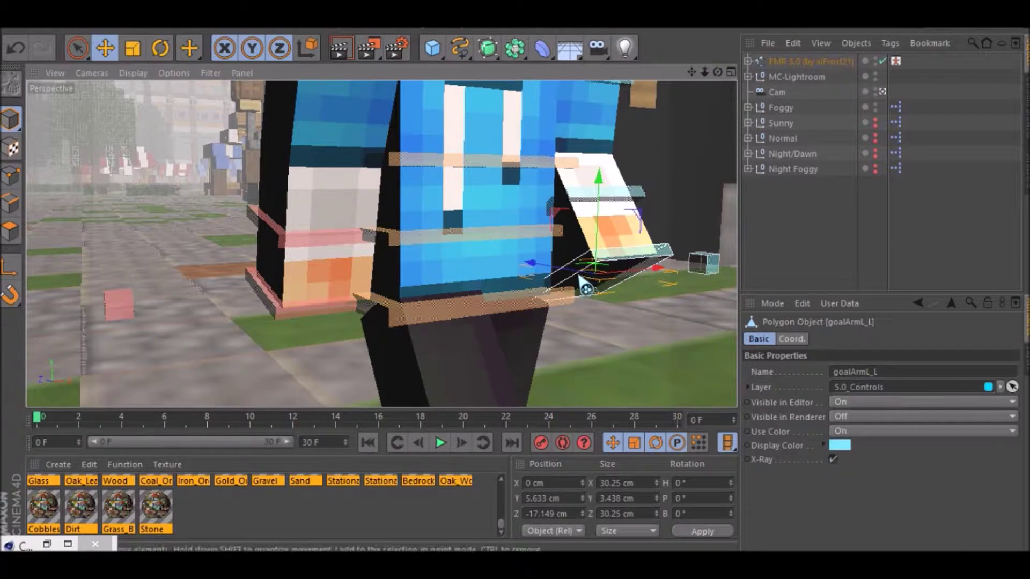
{"action": "left_click_drag", "start_coordinate": [584, 288], "coordinate": [606, 292]}
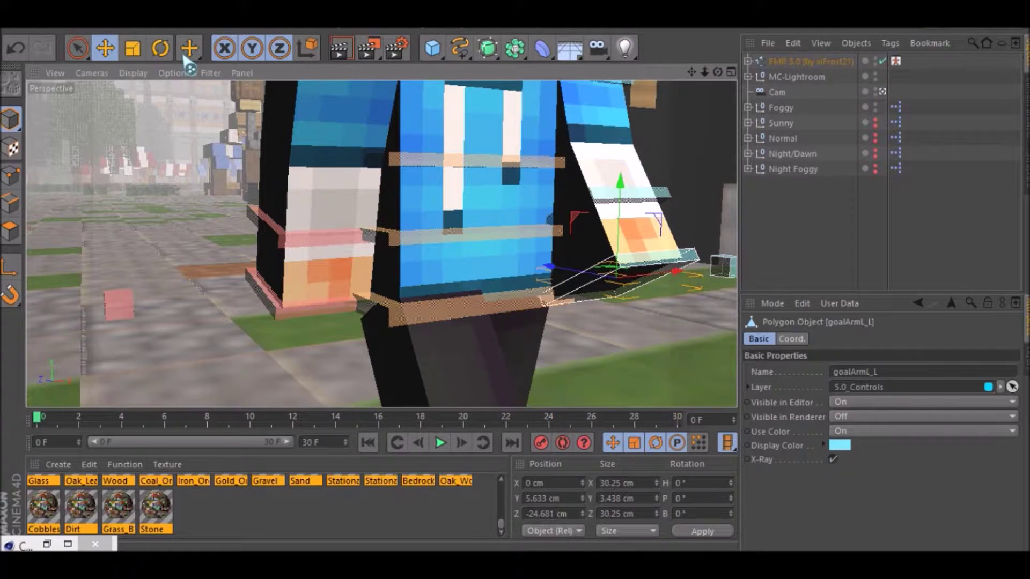
Step: Rotate the left hand control to a heading of about -67.2° so the forearm turns inward
{"action": "left_click", "coordinate": [160, 47]}
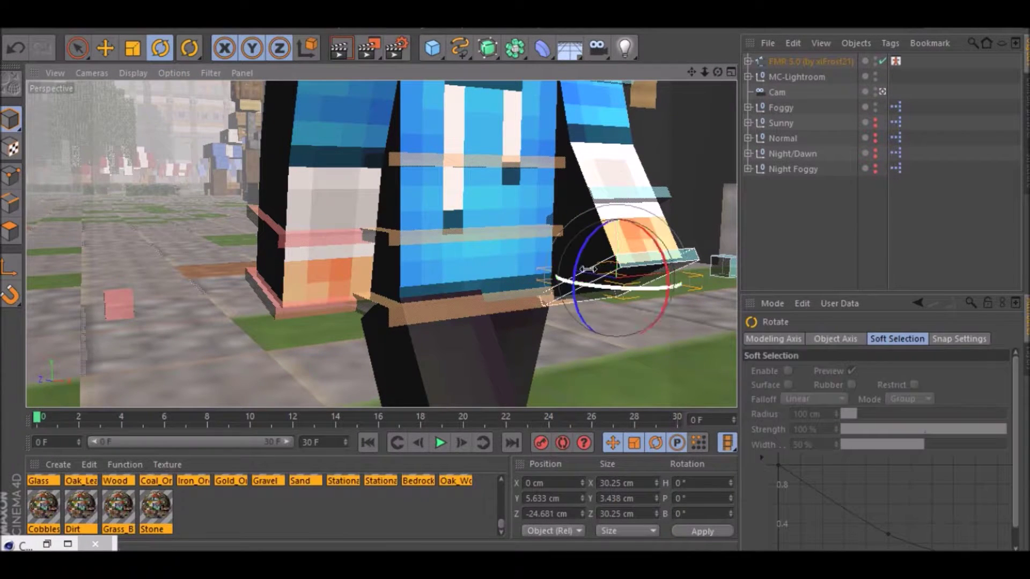
{"action": "left_click_drag", "start_coordinate": [651, 289], "coordinate": [492, 302]}
{"action": "mouse_move", "coordinate": [718, 72]}
{"action": "left_mouse_down"}
{"action": "mouse_move", "coordinate": [720, 94]}
{"action": "mouse_move", "coordinate": [687, 76]}
{"action": "mouse_move", "coordinate": [644, 84]}
{"action": "mouse_move", "coordinate": [713, 75]}
{"action": "left_mouse_up"}
{"action": "left_click_drag", "start_coordinate": [497, 276], "coordinate": [531, 280]}
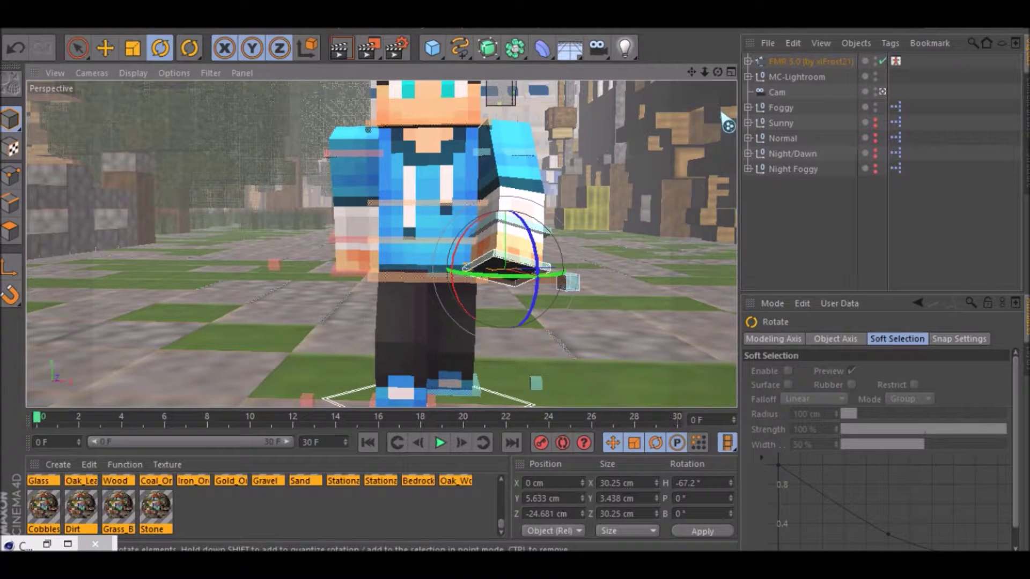
Step: Rotate the right hand control to a heading of about -11.6°
{"action": "left_click_drag", "start_coordinate": [719, 72], "coordinate": [684, 106]}
{"action": "left_click", "coordinate": [365, 277]}
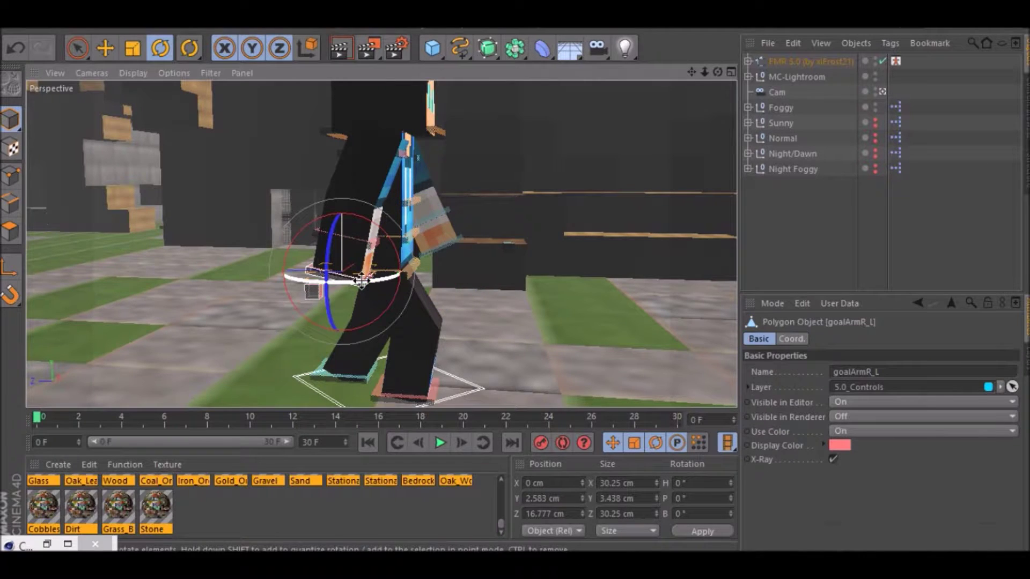
{"action": "left_click", "coordinate": [105, 48]}
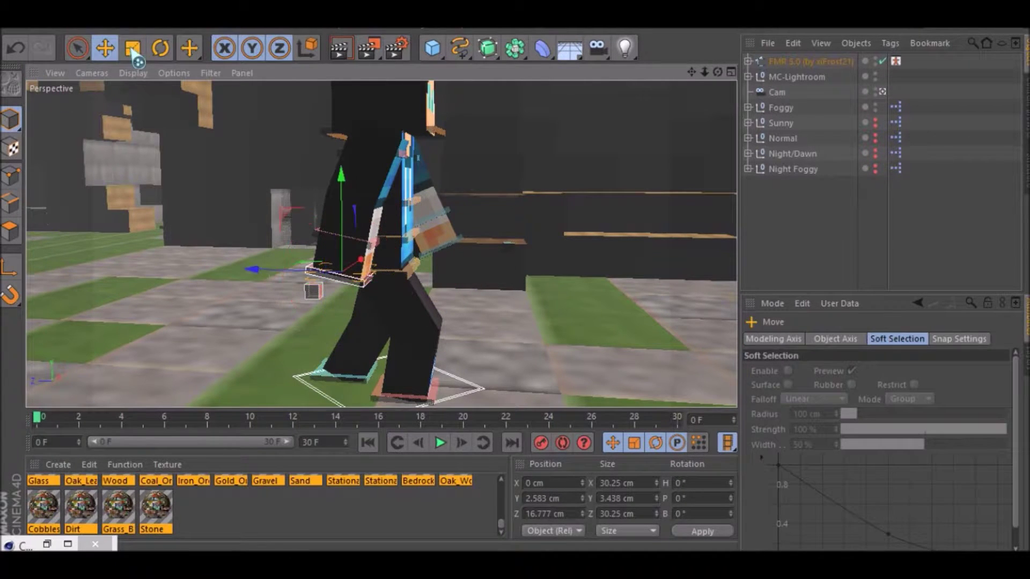
{"action": "left_click", "coordinate": [105, 48]}
{"action": "left_click", "coordinate": [161, 48]}
{"action": "left_click", "coordinate": [106, 49]}
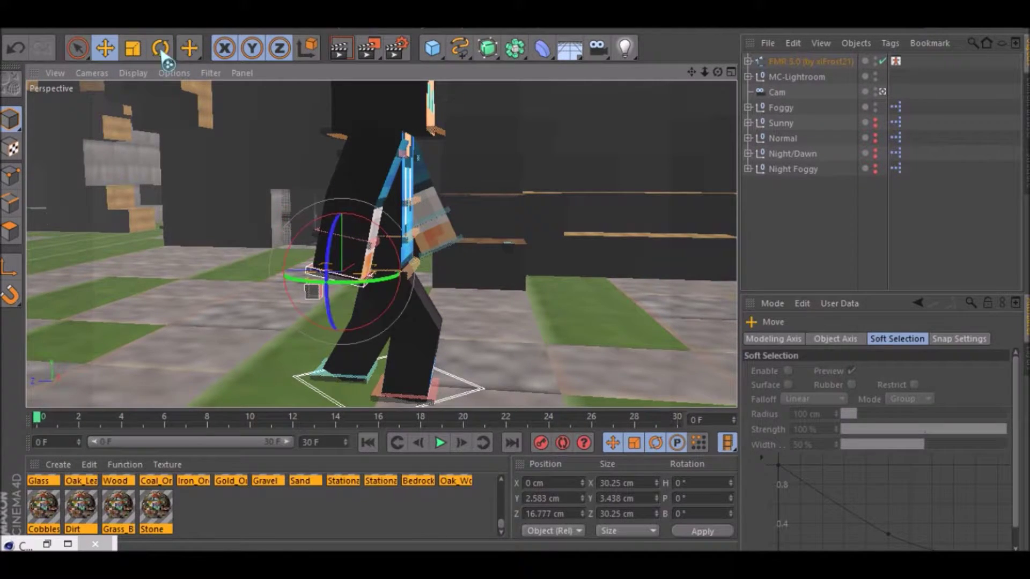
{"action": "left_click", "coordinate": [160, 49]}
{"action": "left_click", "coordinate": [106, 49]}
{"action": "left_click", "coordinate": [160, 48]}
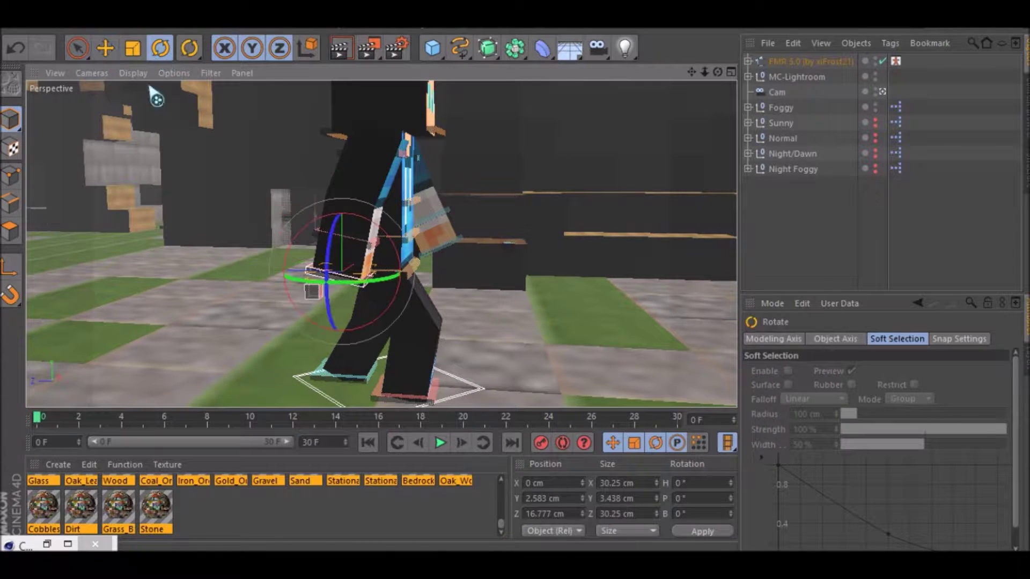
{"action": "left_click_drag", "start_coordinate": [352, 284], "coordinate": [327, 284]}
Step: Lean the torso forward by pitching the back control to about 8.7°, and pitch the head control to about -9.5°
{"action": "mouse_move", "coordinate": [718, 72]}
{"action": "left_mouse_down"}
{"action": "mouse_move", "coordinate": [558, 59]}
{"action": "mouse_move", "coordinate": [580, 102]}
{"action": "mouse_move", "coordinate": [577, 69]}
{"action": "mouse_move", "coordinate": [725, 76]}
{"action": "left_mouse_up"}
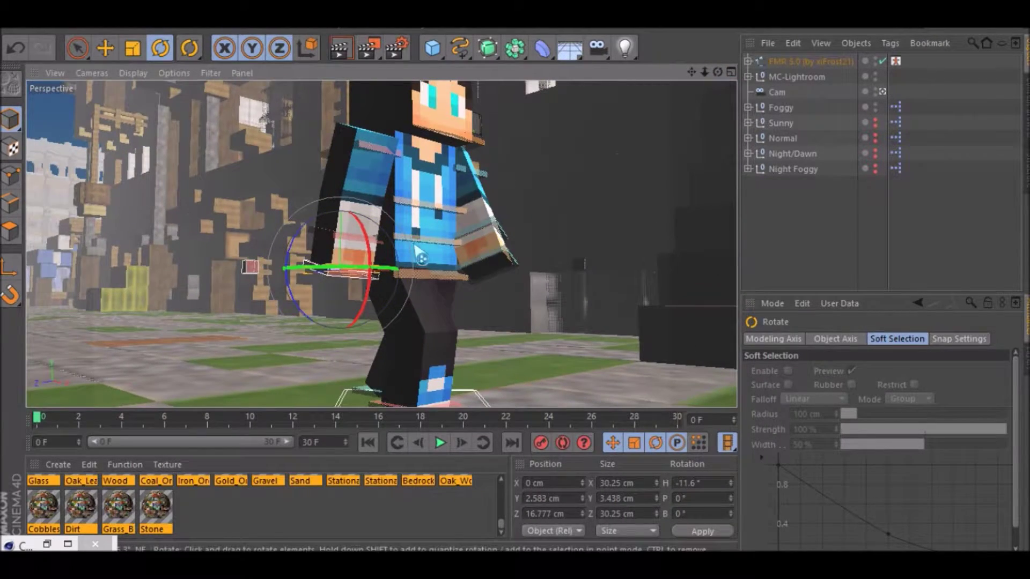
{"action": "left_click", "coordinate": [424, 276]}
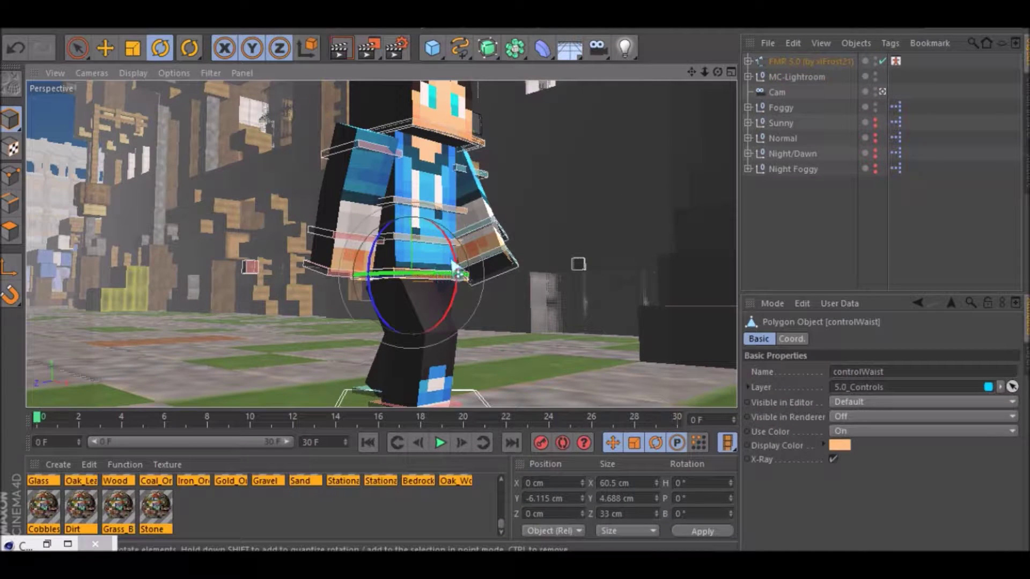
{"action": "left_click_drag", "start_coordinate": [462, 275], "coordinate": [467, 206]}
{"action": "left_click", "coordinate": [435, 207]}
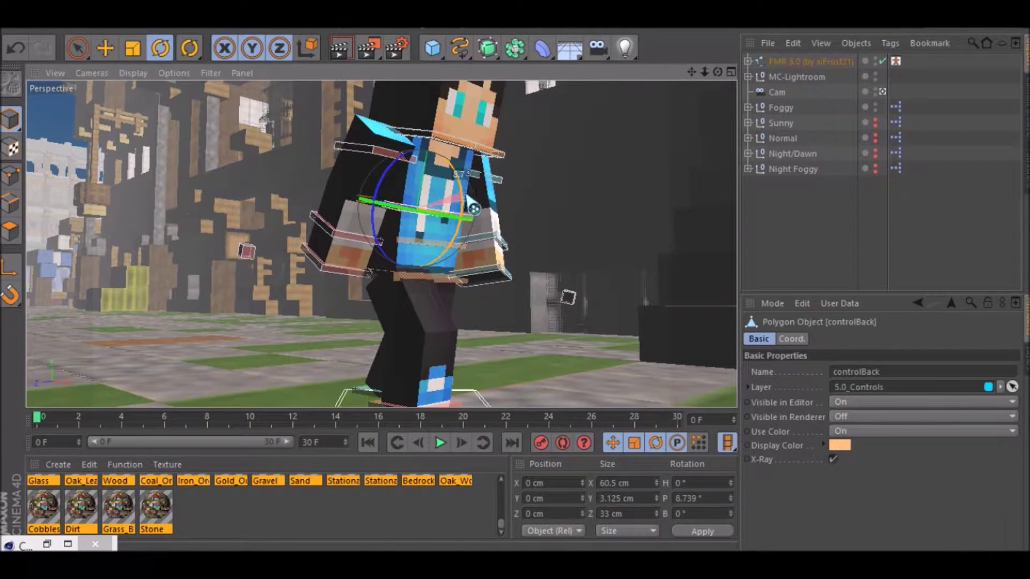
{"action": "left_click", "coordinate": [485, 155]}
{"action": "left_click_drag", "start_coordinate": [487, 148], "coordinate": [507, 130]}
Step: Spread the feet slightly by moving the right foot control to about X -2.3 cm and the left to about X 1.7 cm
{"action": "left_click_drag", "start_coordinate": [718, 72], "coordinate": [698, 1]}
{"action": "left_click", "coordinate": [105, 53]}
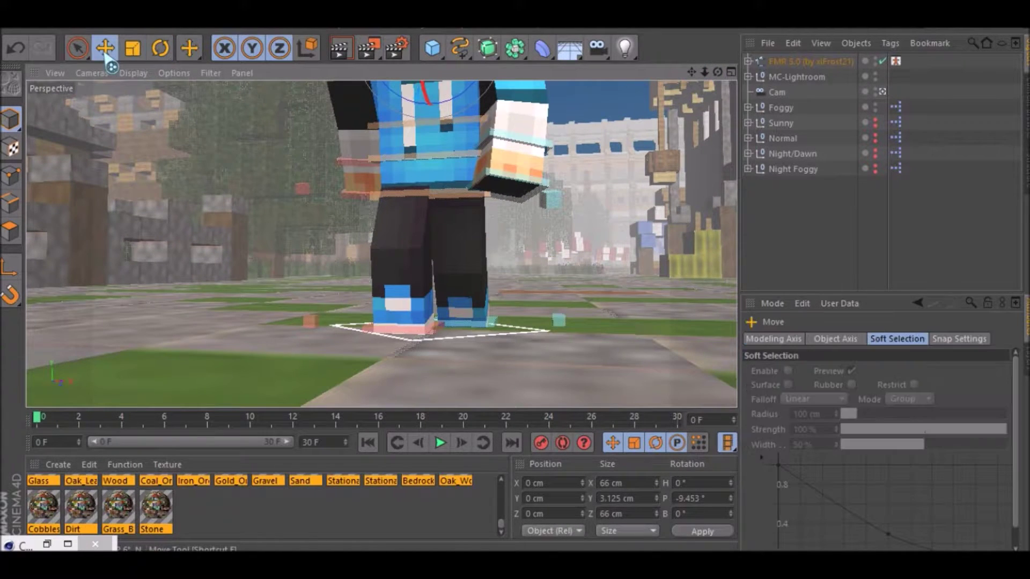
{"action": "left_click", "coordinate": [415, 335]}
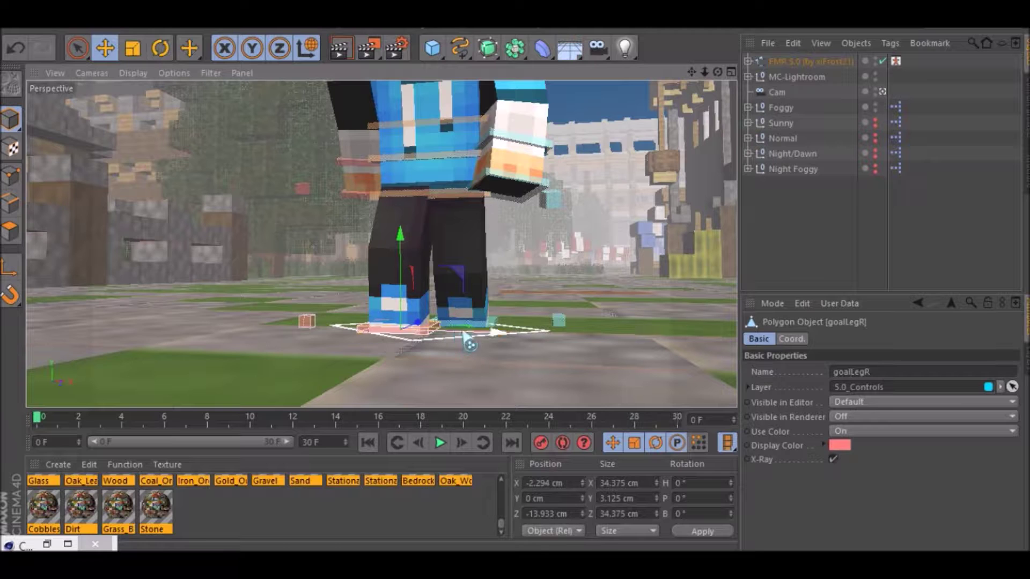
{"action": "left_click", "coordinate": [486, 327]}
{"action": "left_click_drag", "start_coordinate": [489, 327], "coordinate": [494, 327]}
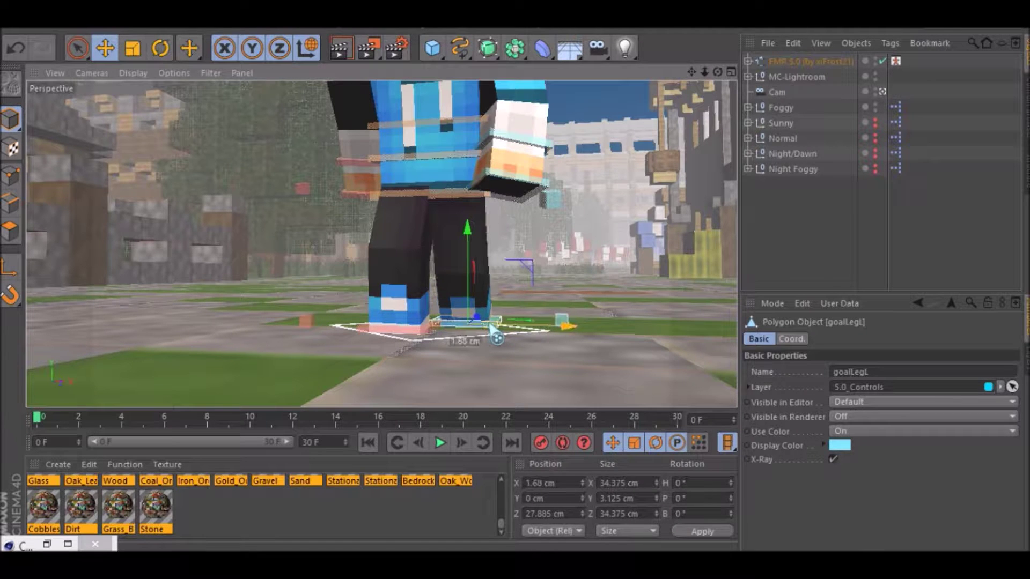
Step: Delete the Sun light object from the scene
{"action": "left_click", "coordinate": [595, 107]}
{"action": "left_click_drag", "start_coordinate": [718, 72], "coordinate": [691, 87]}
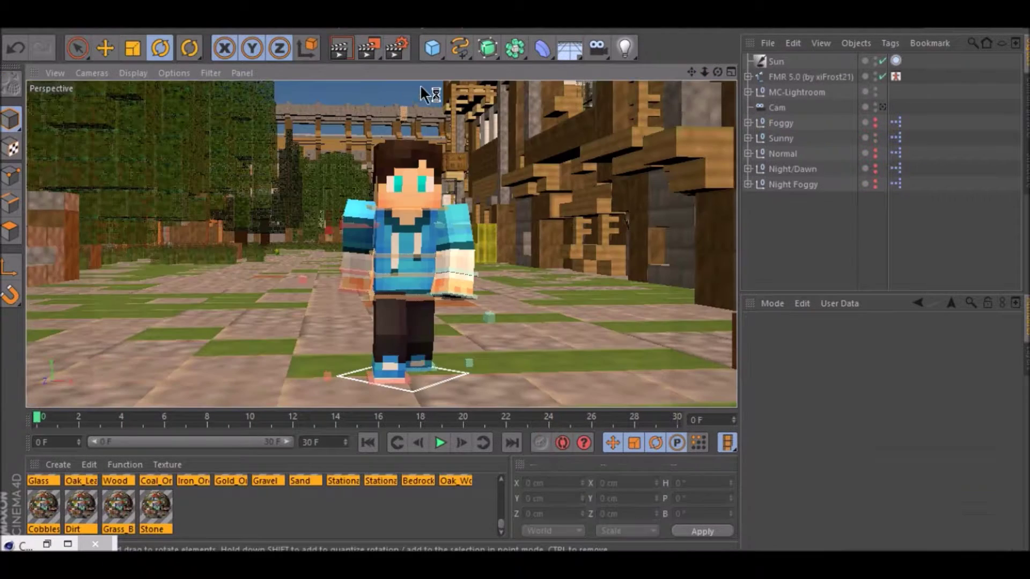
{"action": "left_click_drag", "start_coordinate": [717, 72], "coordinate": [1029, 80]}
{"action": "left_click", "coordinate": [787, 61]}
{"action": "key", "text": "Delete"}
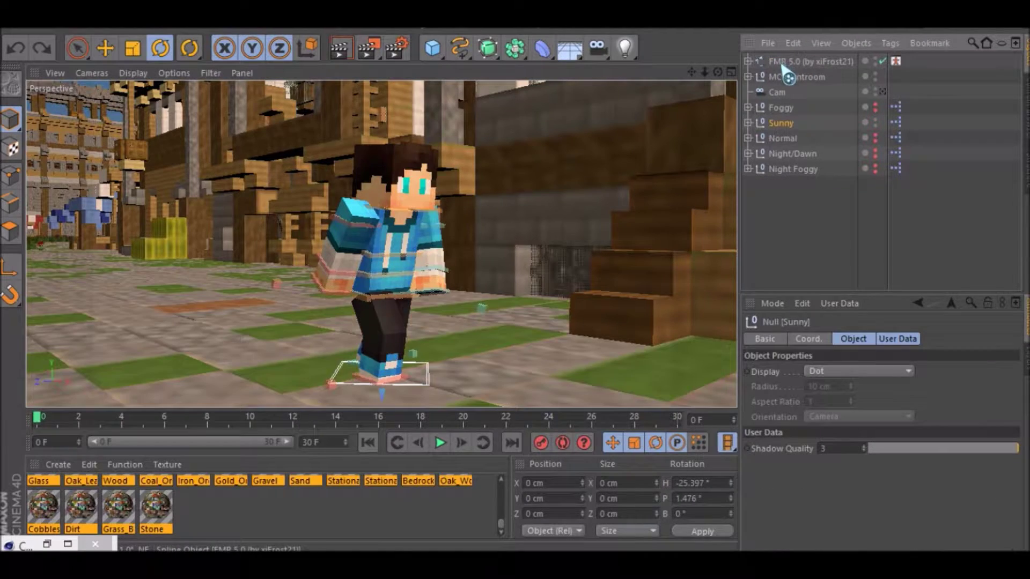
Step: Check the scene through the Cam camera and return to the editor view of the character
{"action": "left_click_drag", "start_coordinate": [720, 75], "coordinate": [768, 77]}
{"action": "left_click", "coordinate": [882, 92]}
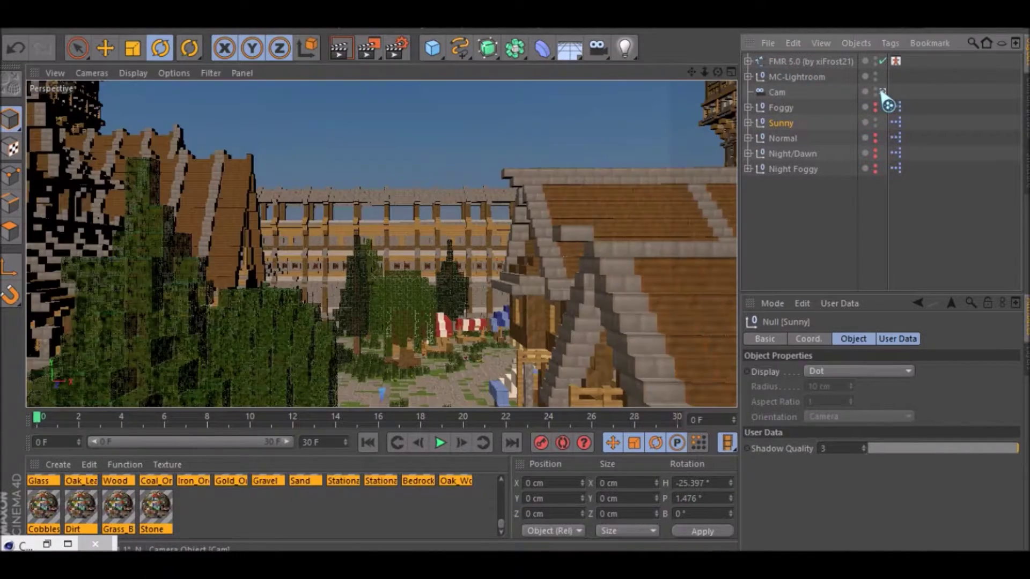
{"action": "left_click", "coordinate": [881, 92]}
{"action": "mouse_move", "coordinate": [718, 72]}
{"action": "left_mouse_down"}
{"action": "mouse_move", "coordinate": [636, 69]}
{"action": "mouse_move", "coordinate": [718, 73]}
{"action": "left_mouse_up"}
{"action": "scroll", "coordinate": [424, 276], "scroll_direction": "up", "scroll_amount": 2}
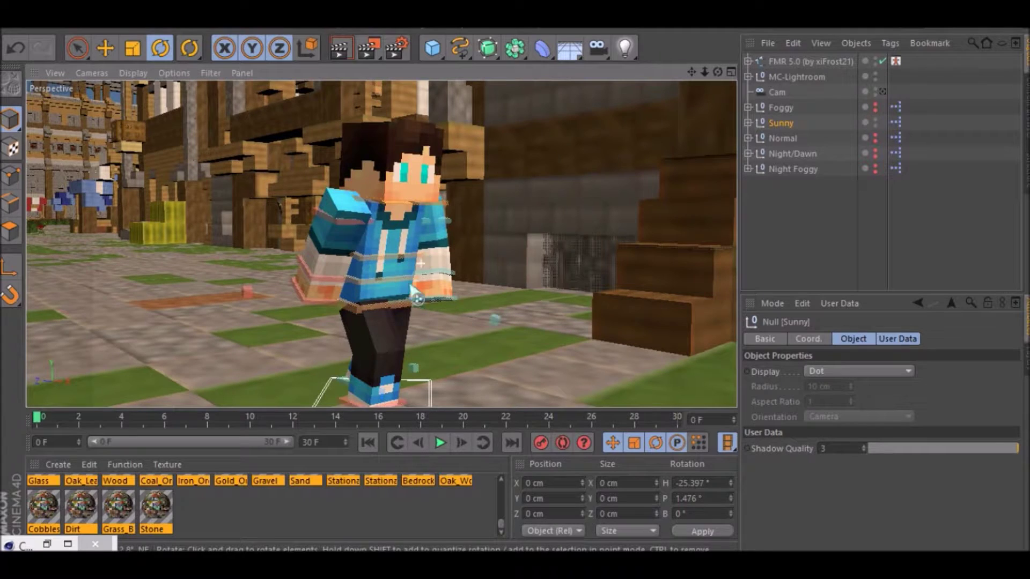
Step: Toggle the All Frames playback setting and play the timeline as a test
{"action": "left_click", "coordinate": [730, 444]}
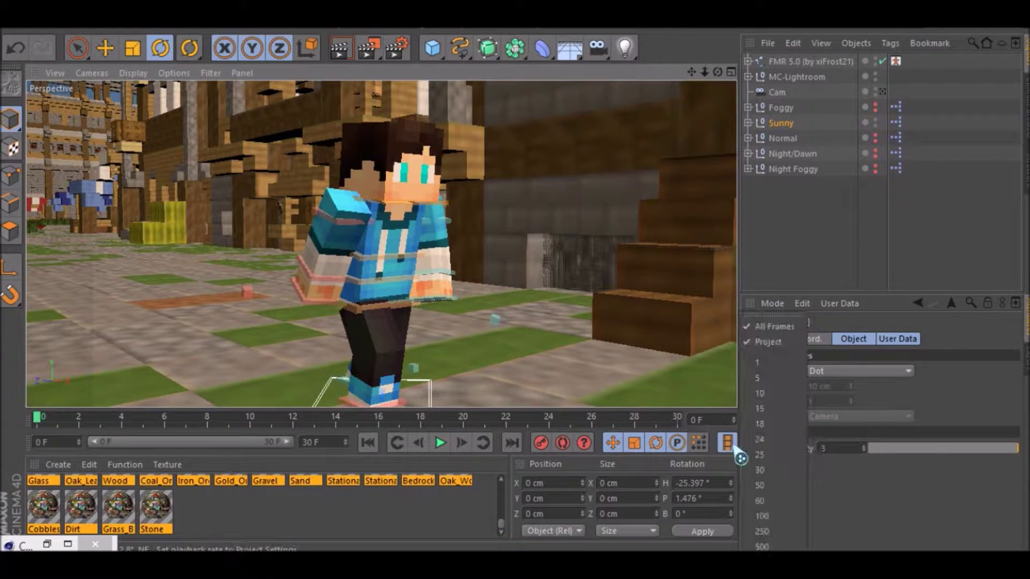
{"action": "left_click", "coordinate": [787, 328]}
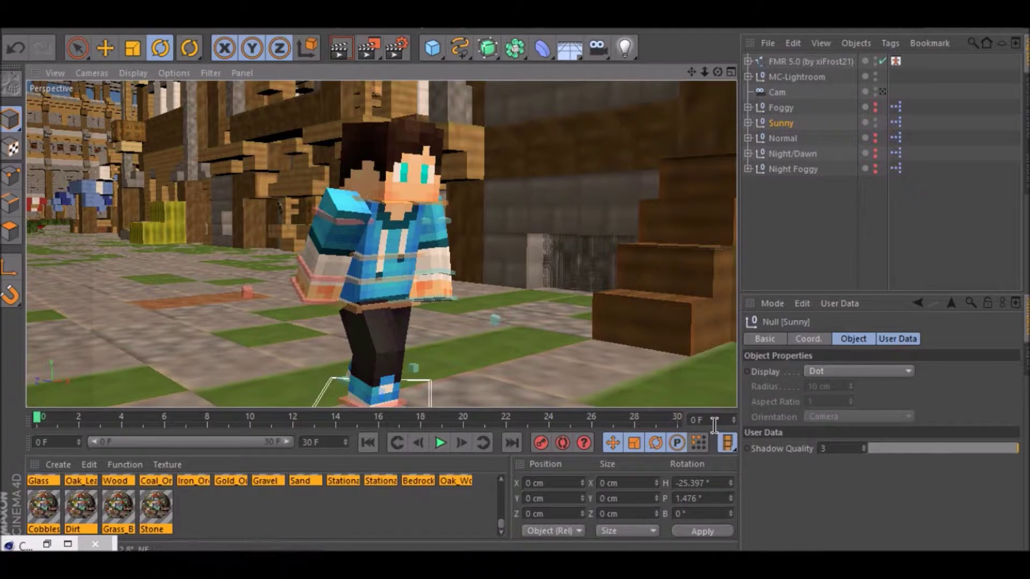
{"action": "left_click", "coordinate": [439, 443]}
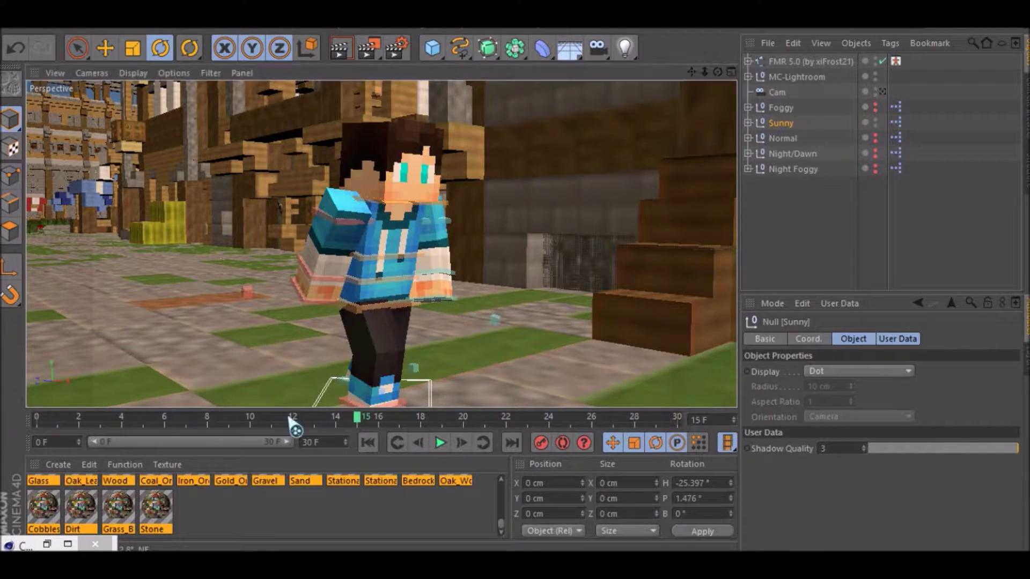
Step: Extend the project length to 60 frames and stretch the visible timeline range to frame 60
{"action": "right_click_drag", "start_coordinate": [388, 361], "coordinate": [321, 433], "text": "alt"}
{"action": "left_click_drag", "start_coordinate": [321, 441], "coordinate": [236, 436]}
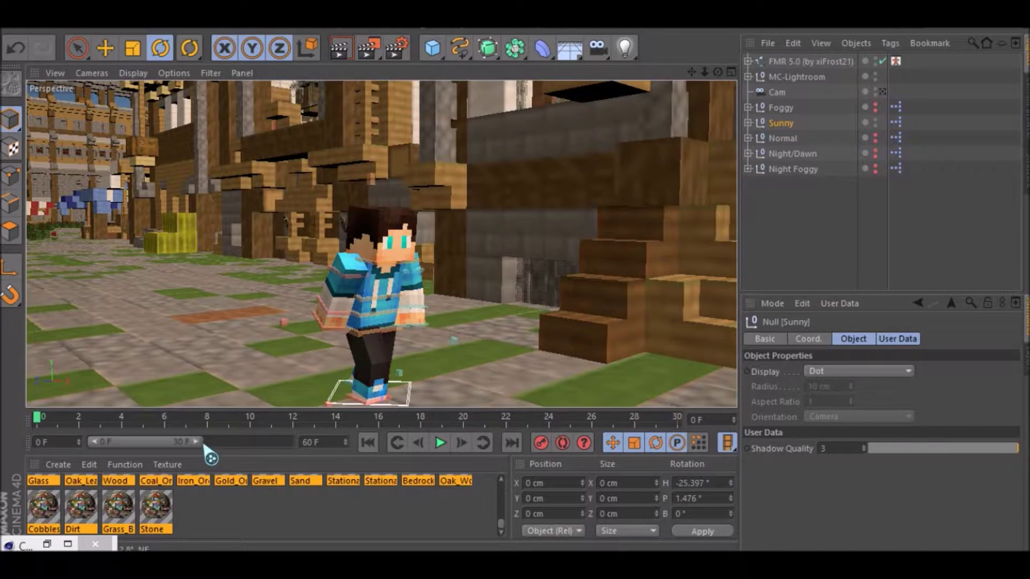
{"action": "left_click_drag", "start_coordinate": [203, 446], "coordinate": [321, 447]}
Step: Try moving the whole FMR 5.0 rig forward to Z -90 cm at frame 10 and undo the move
{"action": "left_click_drag", "start_coordinate": [693, 74], "coordinate": [699, 16]}
{"action": "left_click_drag", "start_coordinate": [705, 72], "coordinate": [716, 65]}
{"action": "scroll", "coordinate": [359, 279], "scroll_direction": "up", "scroll_amount": 5}
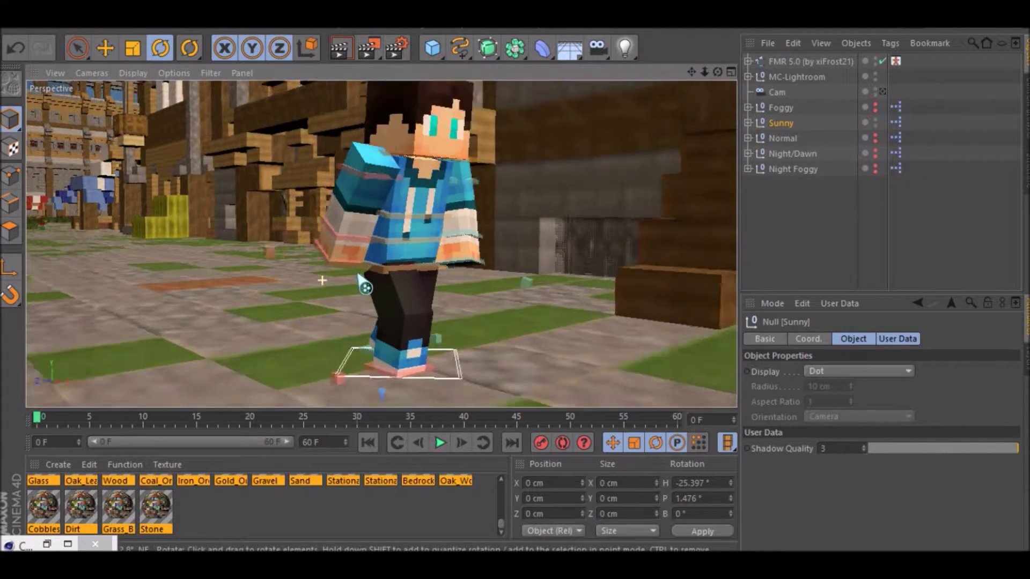
{"action": "scroll", "coordinate": [407, 333], "scroll_direction": "down", "scroll_amount": 7}
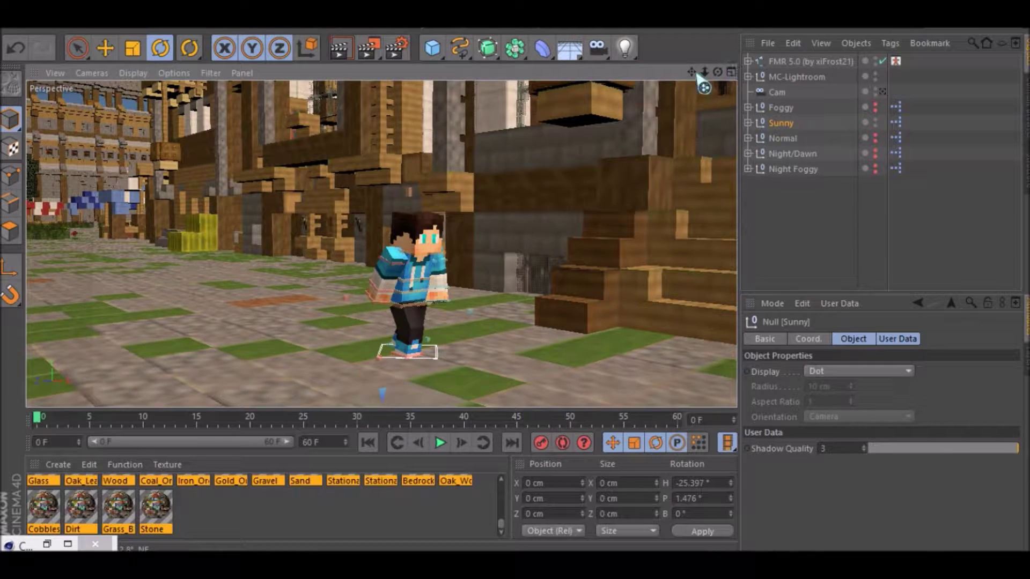
{"action": "left_click_drag", "start_coordinate": [692, 72], "coordinate": [652, 29]}
{"action": "left_click", "coordinate": [805, 63]}
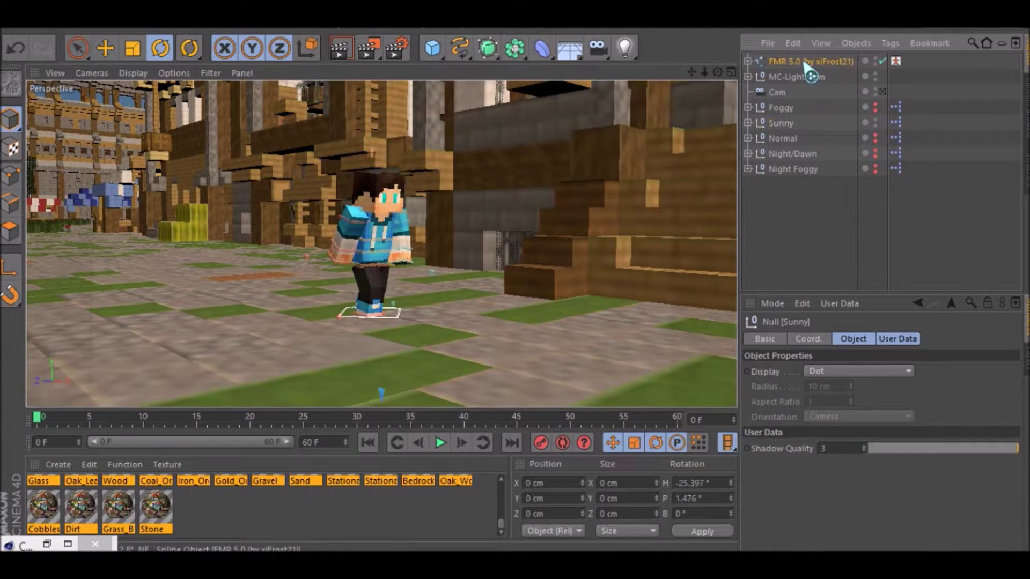
{"action": "left_click", "coordinate": [106, 48]}
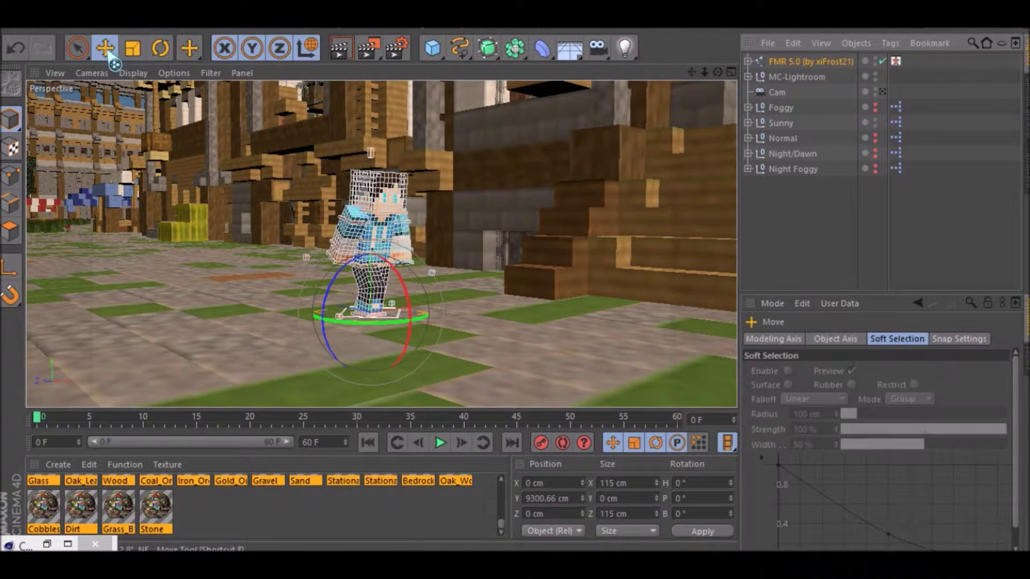
{"action": "left_click", "coordinate": [143, 424]}
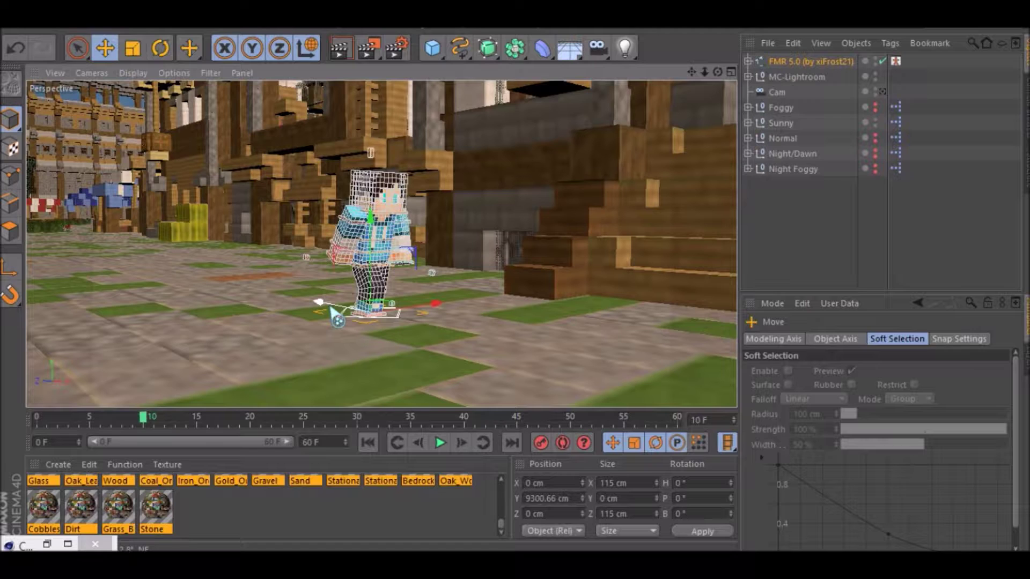
{"action": "left_click_drag", "start_coordinate": [331, 309], "coordinate": [366, 337]}
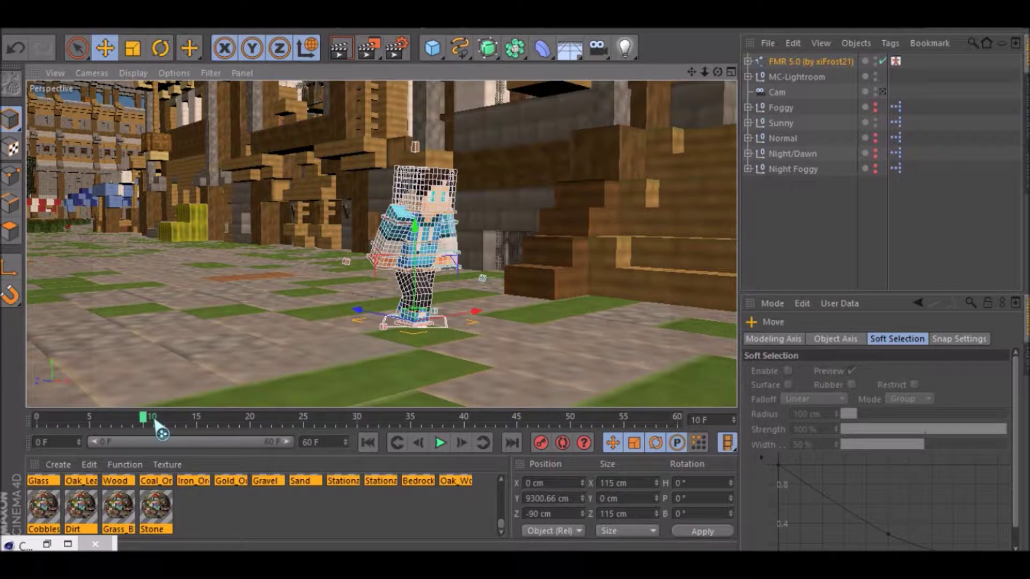
{"action": "left_click_drag", "start_coordinate": [161, 429], "coordinate": [7, 429]}
{"action": "key", "text": "ctrl+z"}
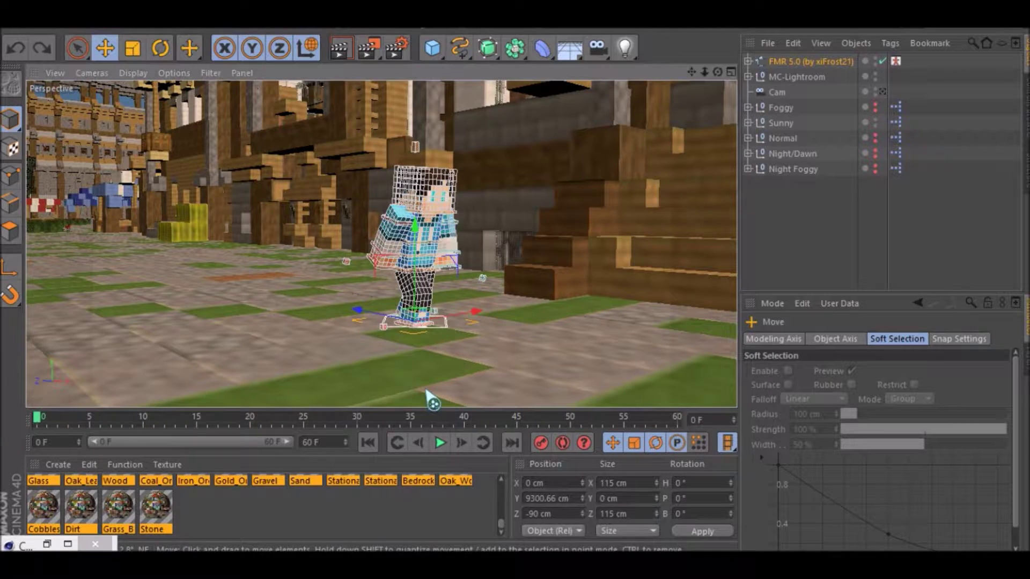
{"action": "key", "text": "ctrl+z"}
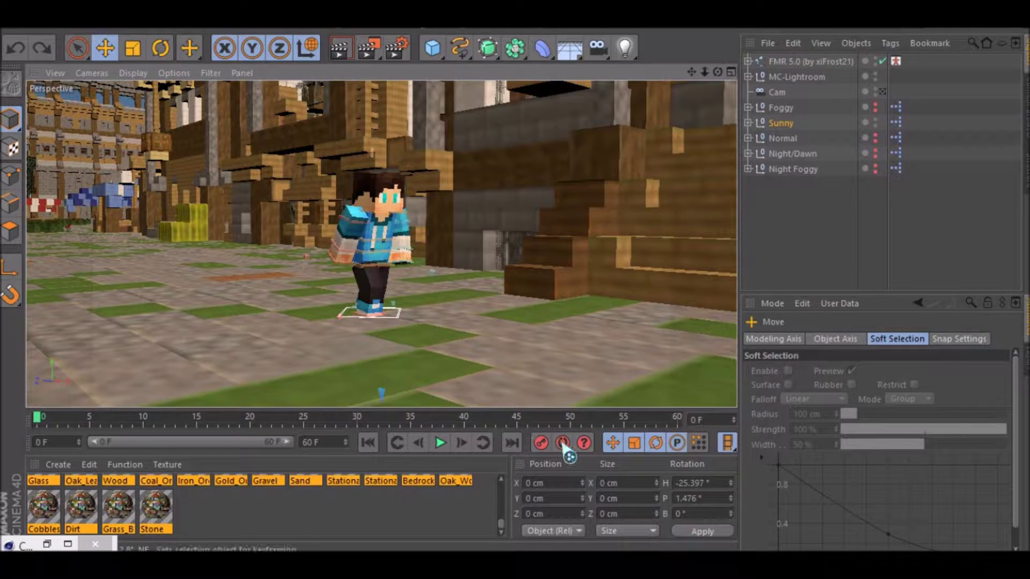
Step: Enable autokeying and key the FMR 5.0 rig at Z -90 cm on frame 10 and Z -180 cm on frame 20
{"action": "left_click", "coordinate": [563, 444]}
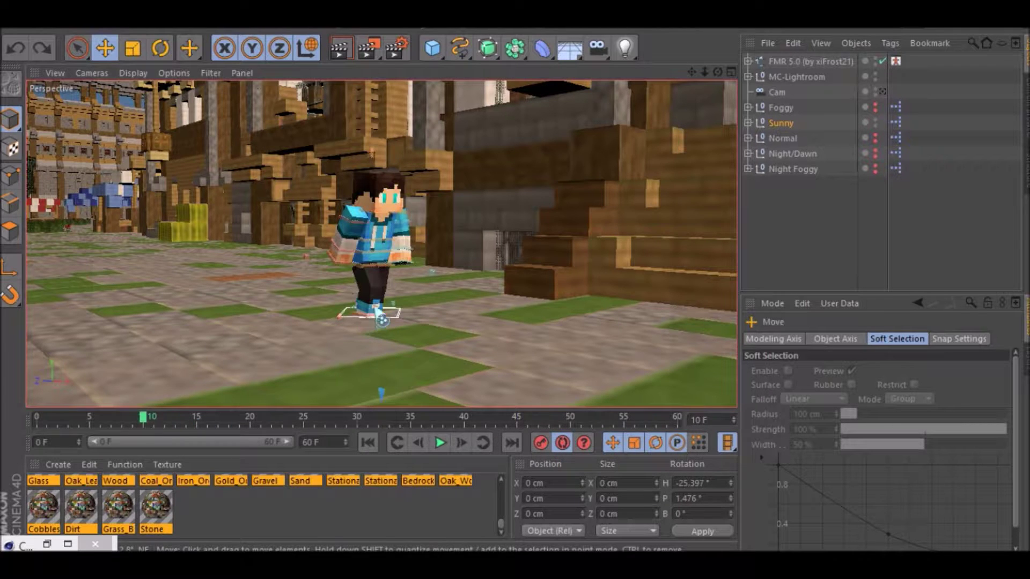
{"action": "left_click", "coordinate": [809, 62]}
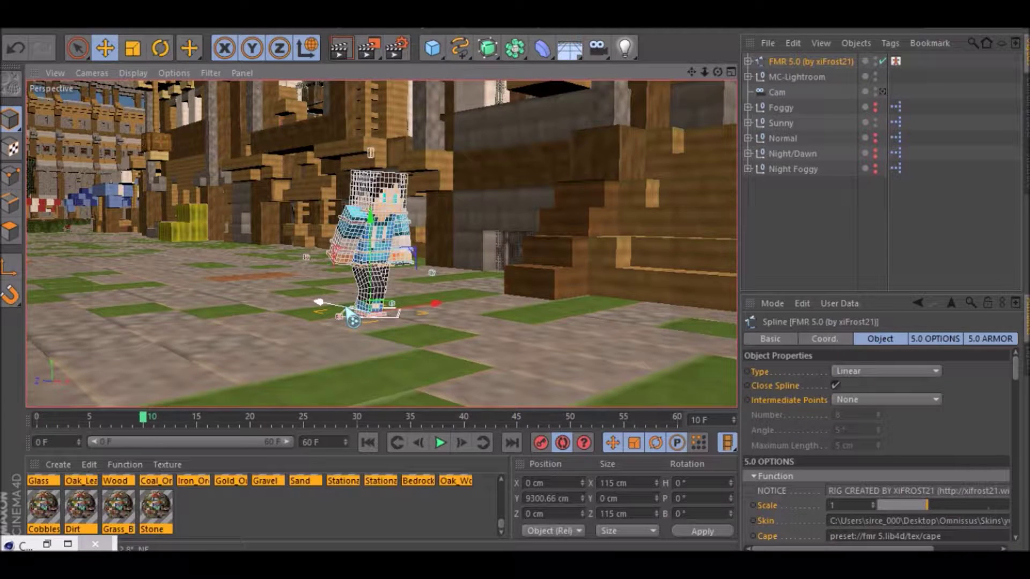
{"action": "left_click_drag", "start_coordinate": [346, 310], "coordinate": [379, 350]}
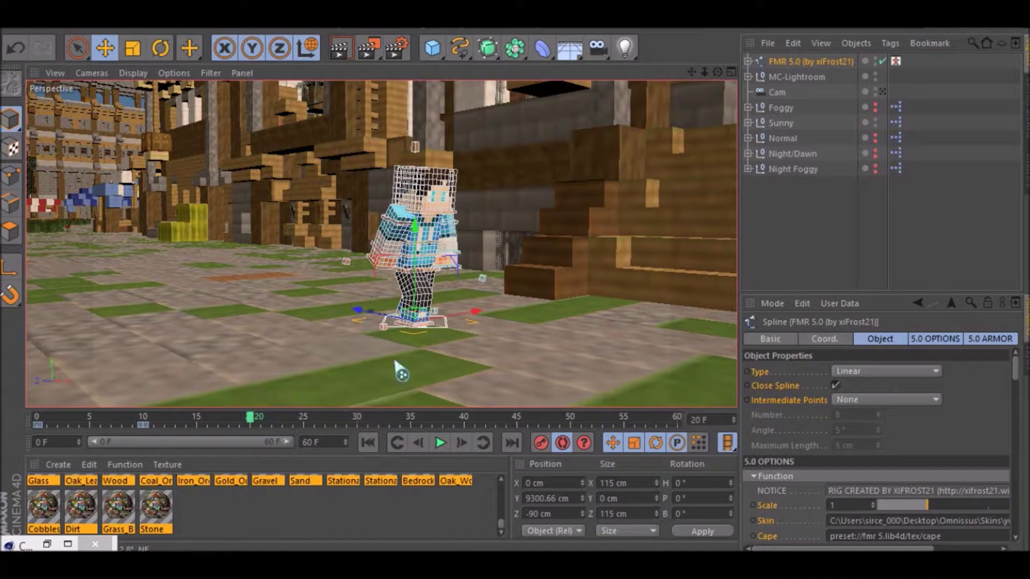
{"action": "left_click_drag", "start_coordinate": [373, 318], "coordinate": [410, 357]}
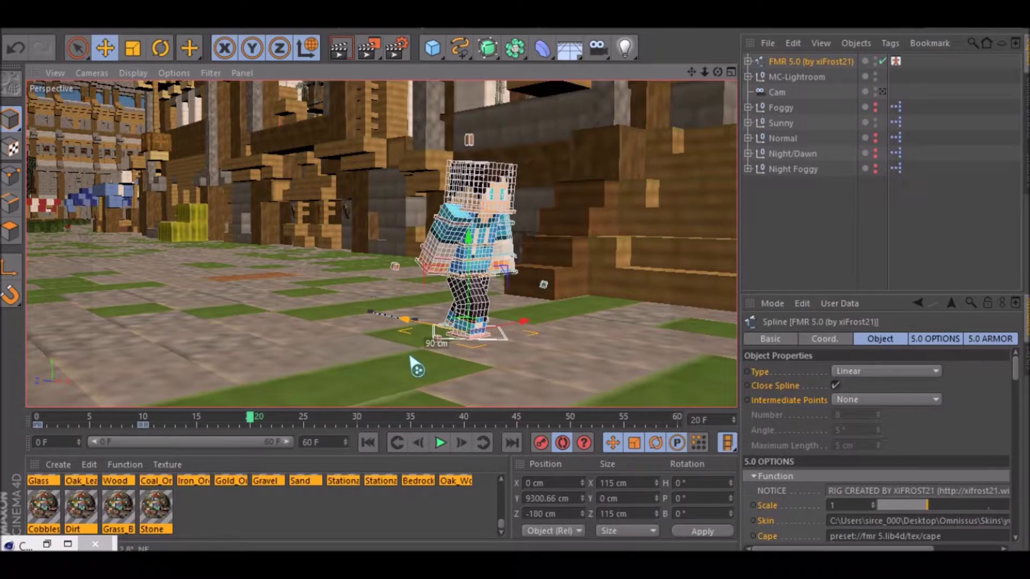
Step: Key the rig's forward movement at frame 30 with Z -270 cm
{"action": "left_click_drag", "start_coordinate": [692, 74], "coordinate": [635, 74]}
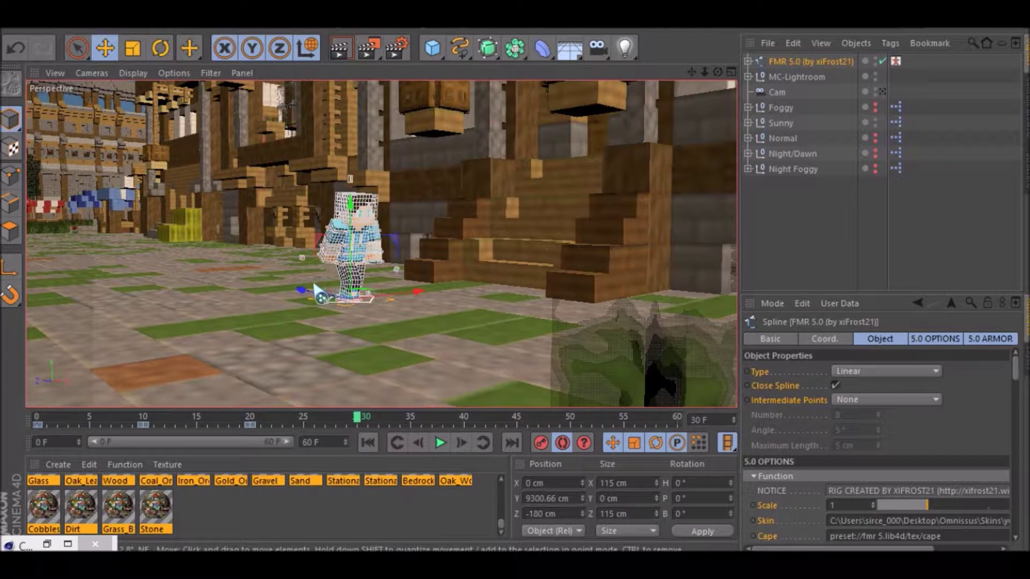
{"action": "left_click_drag", "start_coordinate": [354, 309], "coordinate": [334, 325]}
{"action": "left_click_drag", "start_coordinate": [718, 72], "coordinate": [534, 85]}
{"action": "scroll", "coordinate": [403, 275], "scroll_direction": "up", "scroll_amount": 1}
{"action": "scroll", "coordinate": [414, 283], "scroll_direction": "up", "scroll_amount": 1}
{"action": "scroll", "coordinate": [417, 292], "scroll_direction": "up", "scroll_amount": 2}
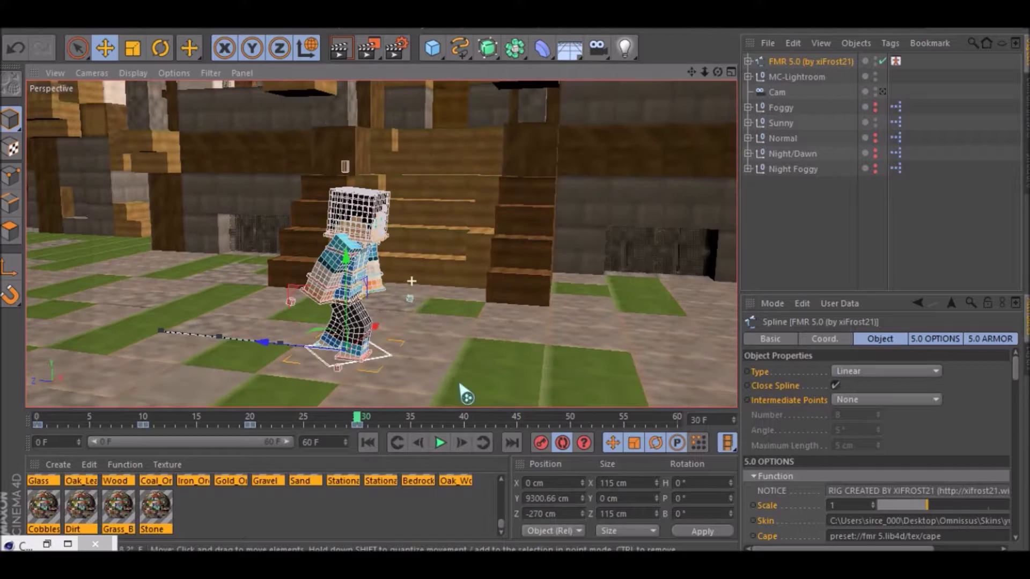
Step: Key the rig's forward movement at frame 40 with Z -360 cm
{"action": "left_click", "coordinate": [465, 421]}
{"action": "left_click_drag", "start_coordinate": [693, 71], "coordinate": [613, 7]}
{"action": "left_click_drag", "start_coordinate": [235, 290], "coordinate": [301, 306]}
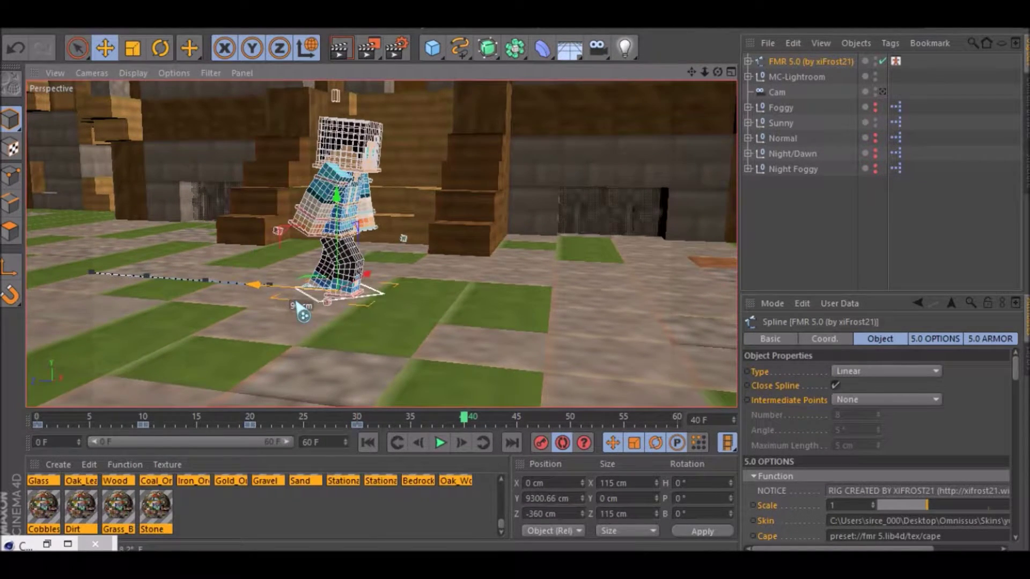
Step: Key the rig at Z -450 cm on frame 50 and farther forward along the same path on frame 60
{"action": "left_click", "coordinate": [518, 420]}
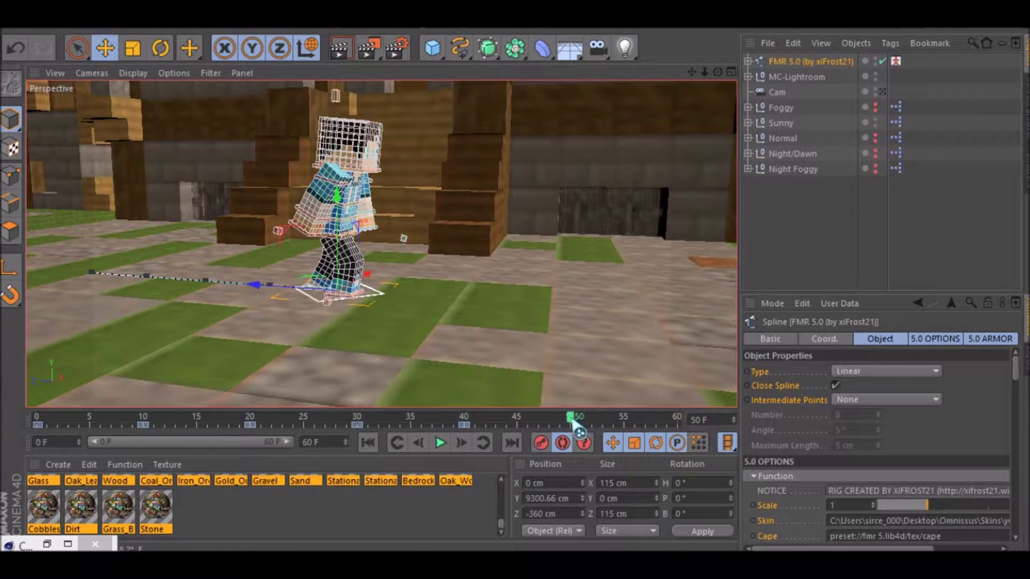
{"action": "left_click_drag", "start_coordinate": [285, 295], "coordinate": [346, 325]}
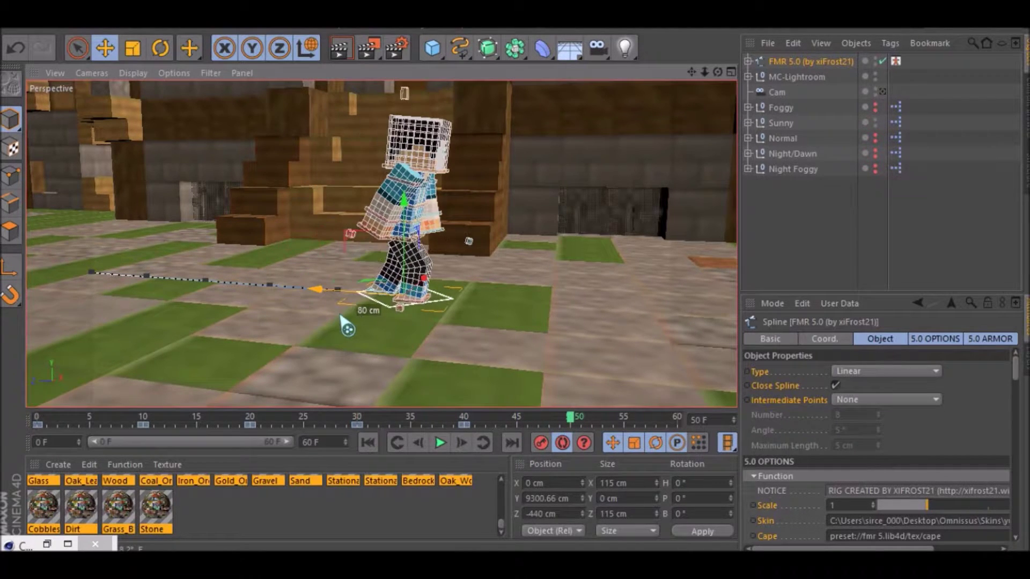
{"action": "left_click", "coordinate": [679, 420]}
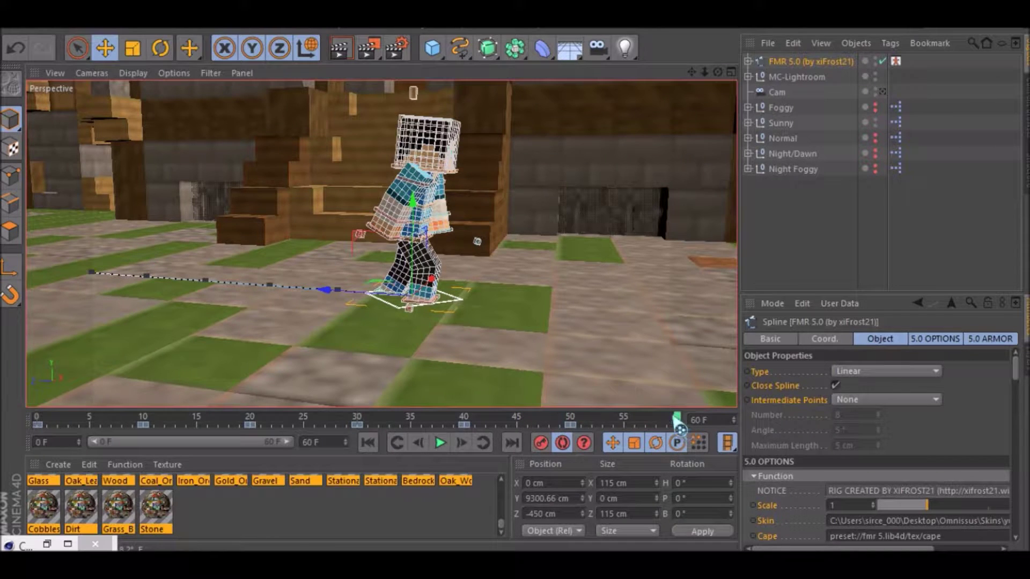
{"action": "left_click_drag", "start_coordinate": [323, 293], "coordinate": [450, 330]}
Step: Play the animation from frame 0 to review the rig's forward movement
{"action": "left_click_drag", "start_coordinate": [718, 72], "coordinate": [696, 76]}
{"action": "scroll", "coordinate": [385, 257], "scroll_direction": "down", "scroll_amount": 2}
{"action": "scroll", "coordinate": [395, 248], "scroll_direction": "up", "scroll_amount": 3}
{"action": "left_click_drag", "start_coordinate": [529, 420], "coordinate": [36, 425]}
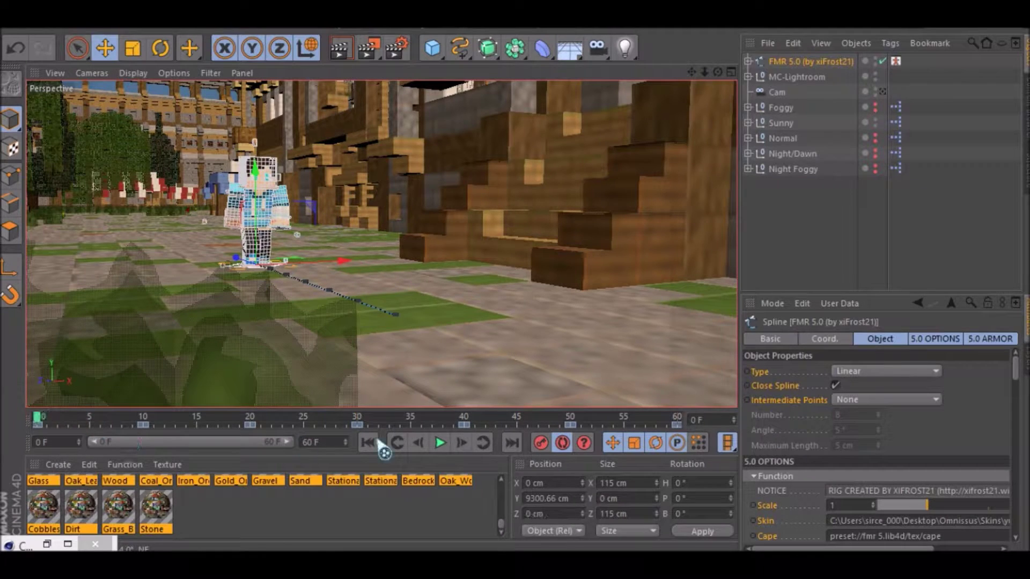
{"action": "left_click", "coordinate": [441, 445]}
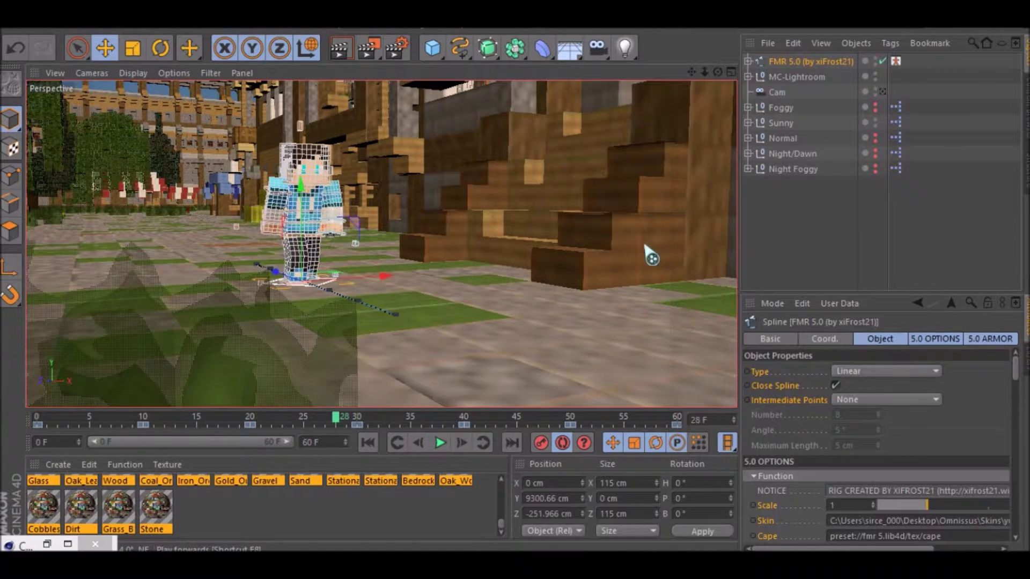
Step: At frame 10, move the right foot control back to about Z 25 cm and the left foot forward to about Z -23 cm
{"action": "middle_click_drag", "start_coordinate": [396, 192], "coordinate": [450, 233], "text": "alt"}
{"action": "scroll", "coordinate": [369, 232], "scroll_direction": "up", "scroll_amount": 3}
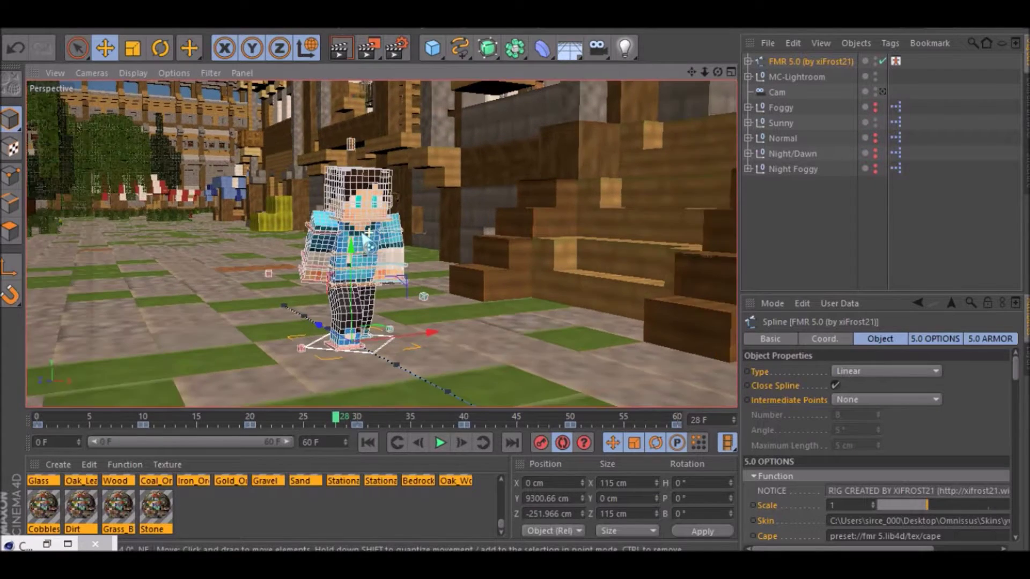
{"action": "left_click", "coordinate": [344, 363]}
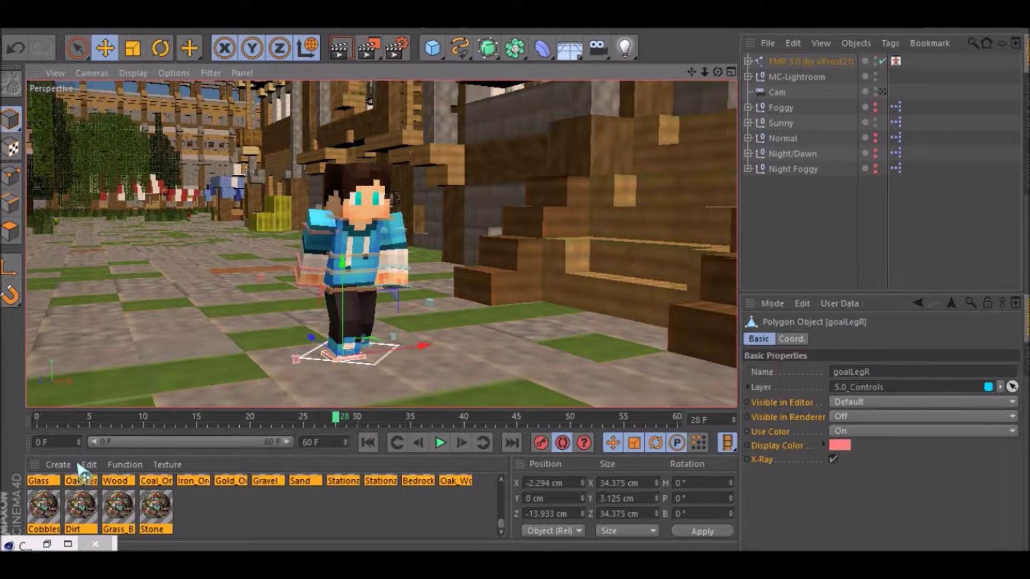
{"action": "left_click", "coordinate": [142, 423]}
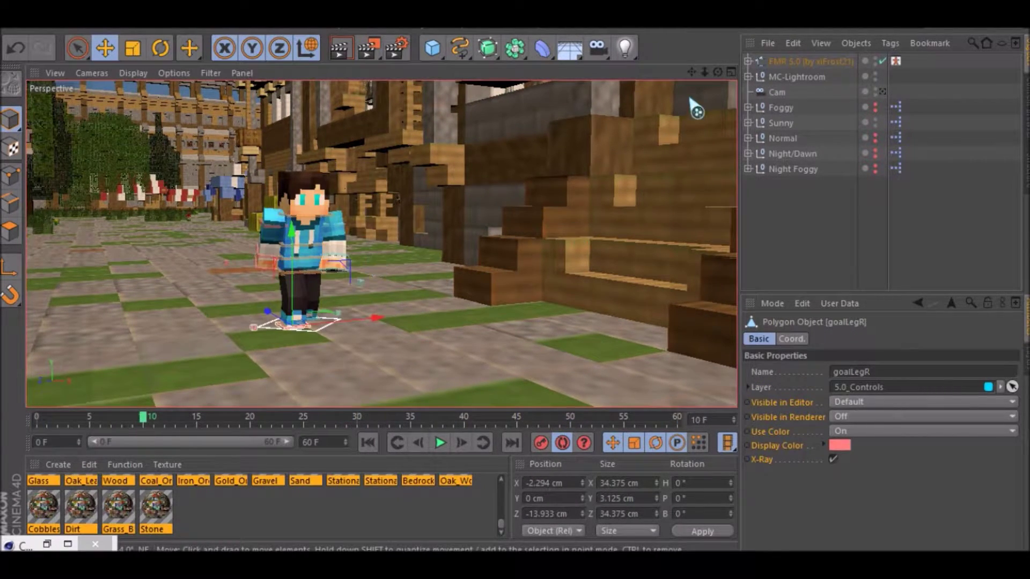
{"action": "left_click_drag", "start_coordinate": [719, 76], "coordinate": [801, 45]}
{"action": "scroll", "coordinate": [328, 320], "scroll_direction": "up", "scroll_amount": 6}
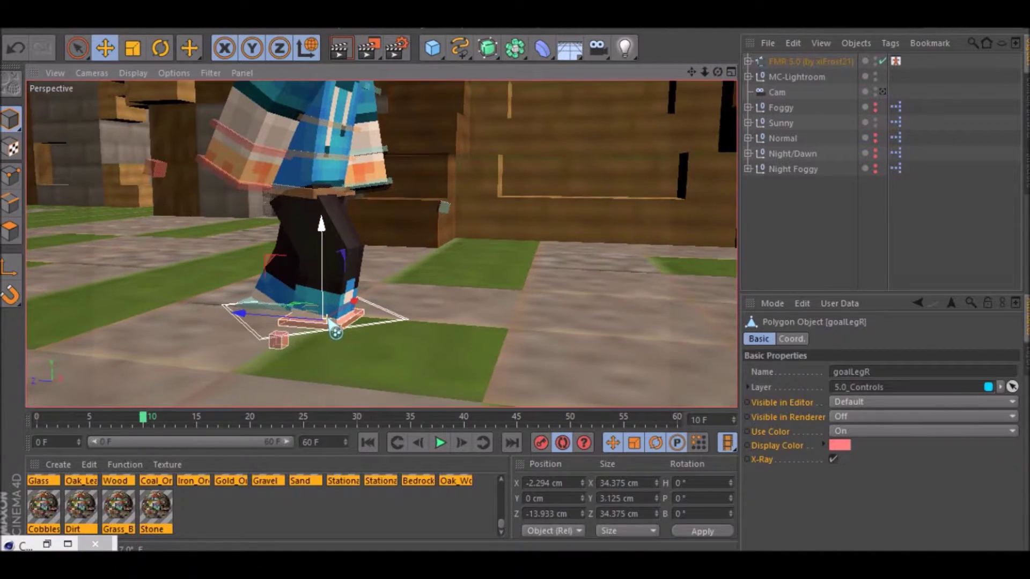
{"action": "left_click_drag", "start_coordinate": [262, 324], "coordinate": [197, 305]}
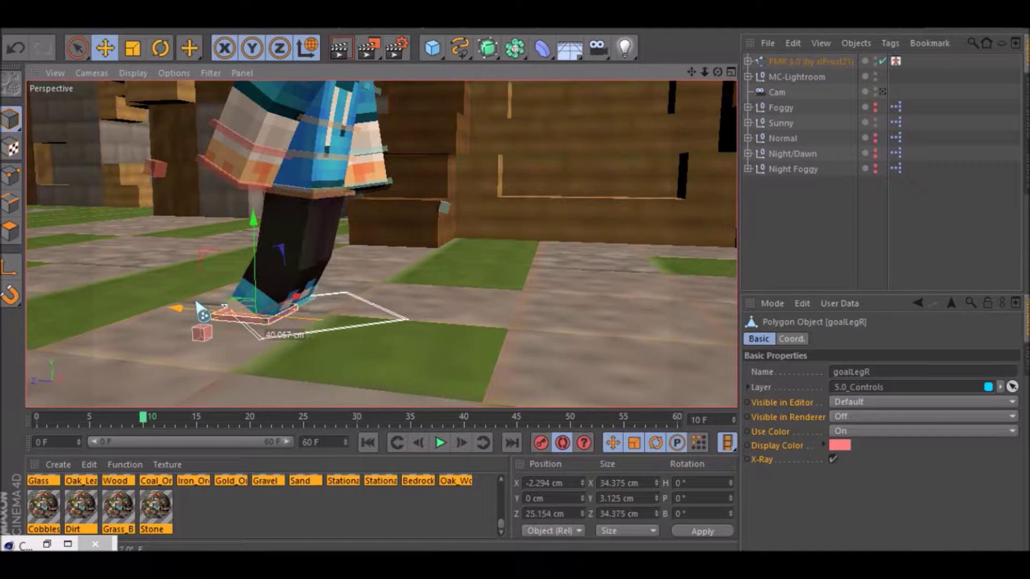
{"action": "left_click", "coordinate": [307, 301]}
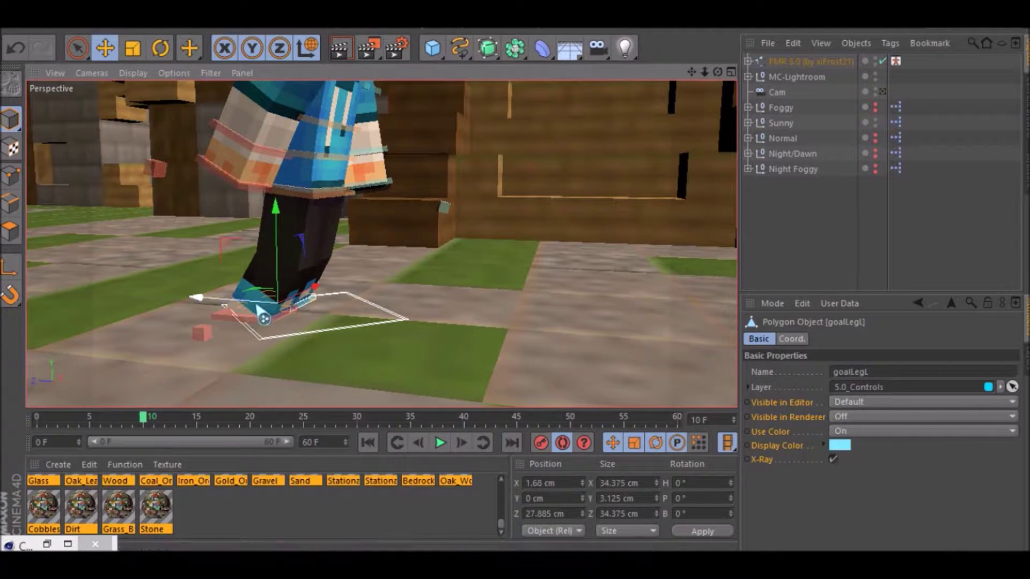
{"action": "left_click_drag", "start_coordinate": [262, 310], "coordinate": [337, 316]}
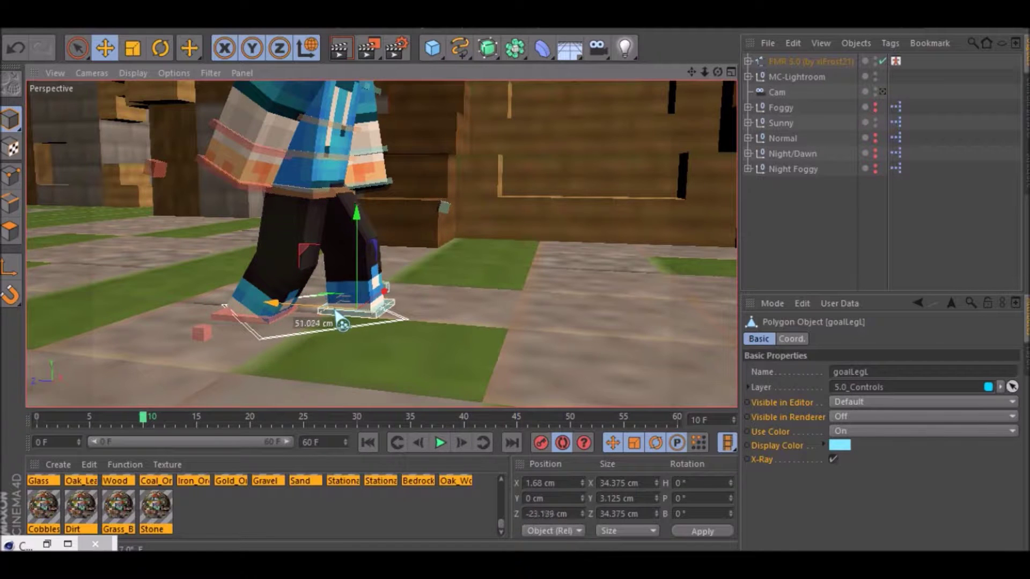
Step: Play the animation from frame 0 to check the first stride
{"action": "left_click_drag", "start_coordinate": [161, 429], "coordinate": [39, 429]}
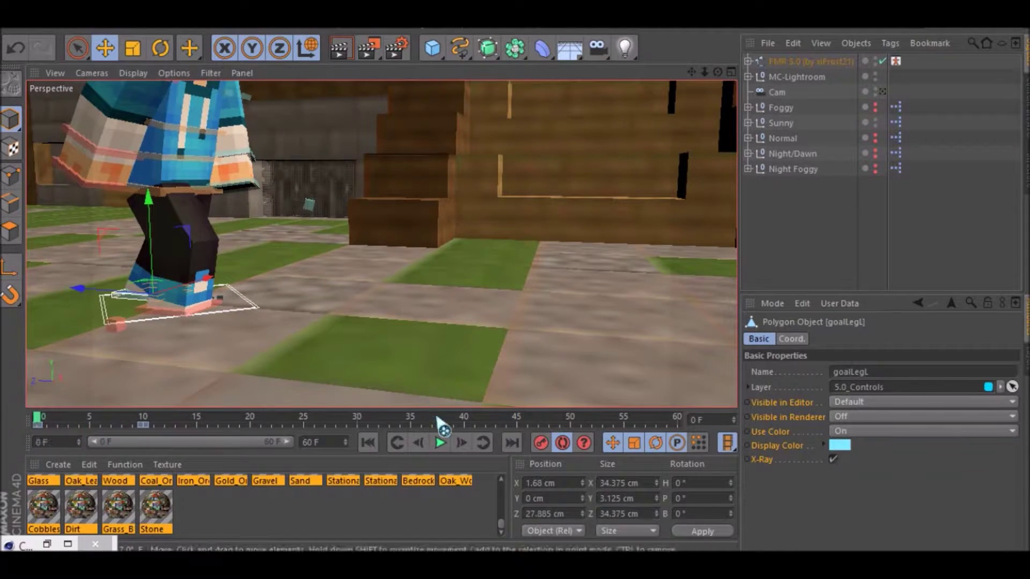
{"action": "left_click", "coordinate": [440, 443]}
{"action": "left_click", "coordinate": [440, 443]}
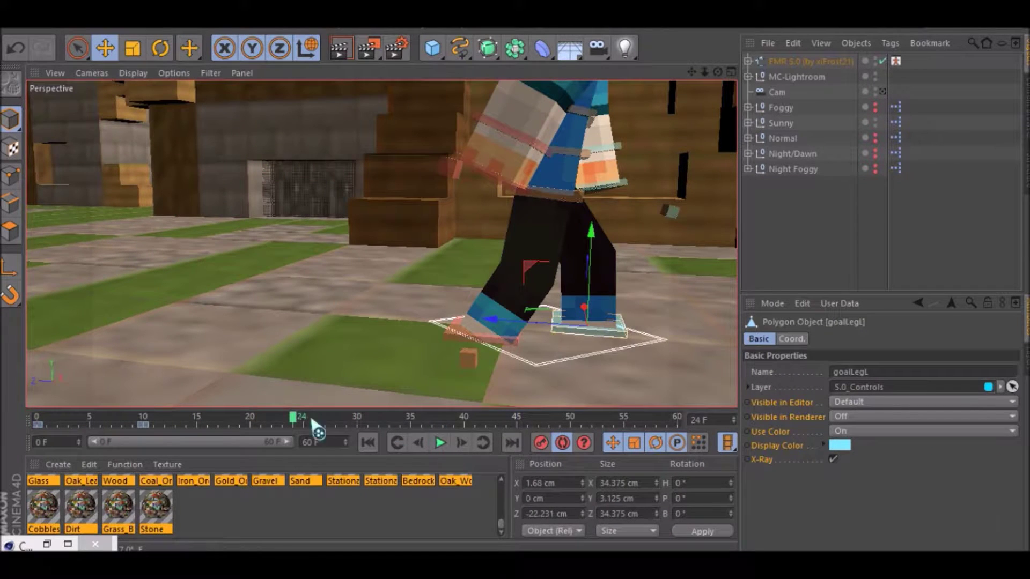
Step: Raise the left foot control about 13 cm off the ground at frame 5
{"action": "left_click_drag", "start_coordinate": [280, 427], "coordinate": [87, 445]}
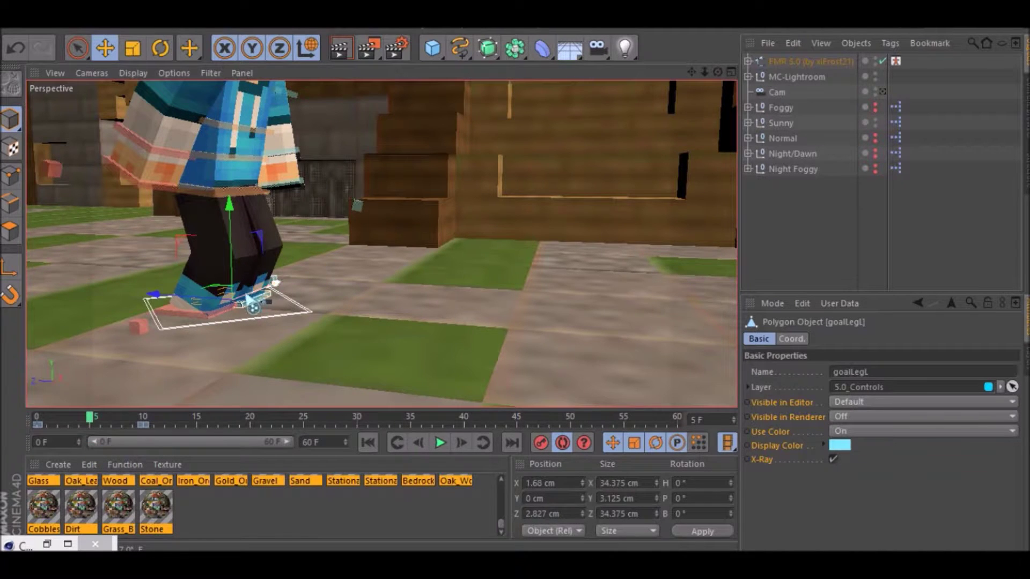
{"action": "left_click_drag", "start_coordinate": [235, 293], "coordinate": [236, 276]}
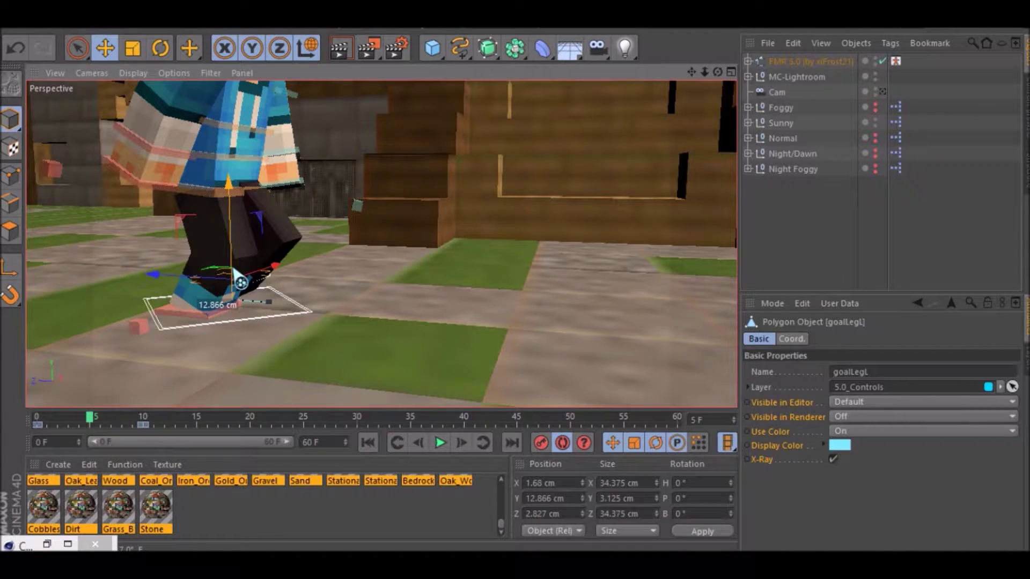
{"action": "left_click_drag", "start_coordinate": [717, 74], "coordinate": [381, 244]}
{"action": "left_click_drag", "start_coordinate": [596, 270], "coordinate": [588, 244]}
{"action": "left_click_drag", "start_coordinate": [718, 73], "coordinate": [382, 244]}
{"action": "left_click_drag", "start_coordinate": [94, 425], "coordinate": [255, 433]}
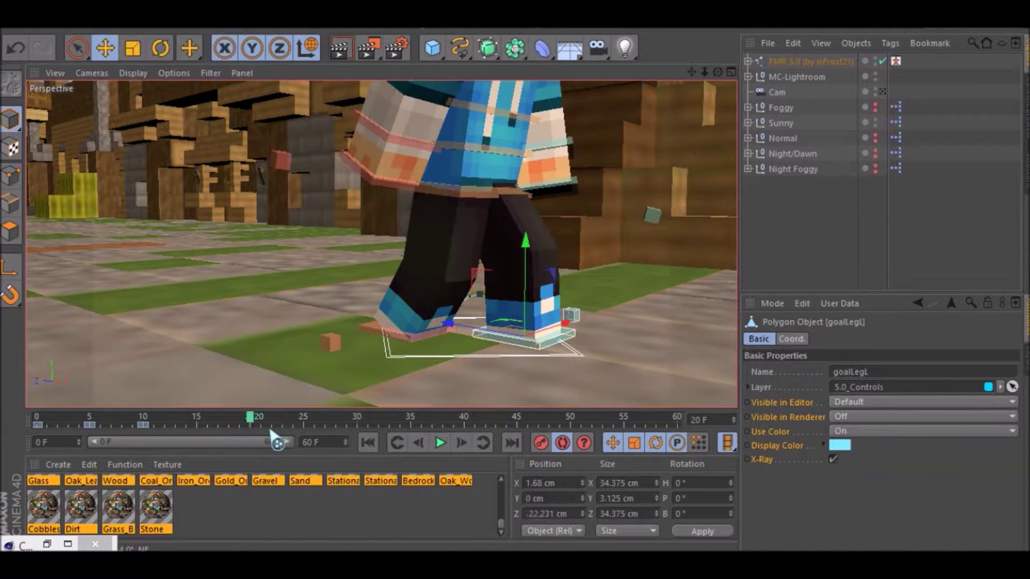
Step: At frame 10, swing the right hand control forward to about Y 12 cm and Z -28 cm
{"action": "left_click", "coordinate": [143, 422]}
{"action": "left_click", "coordinate": [259, 190]}
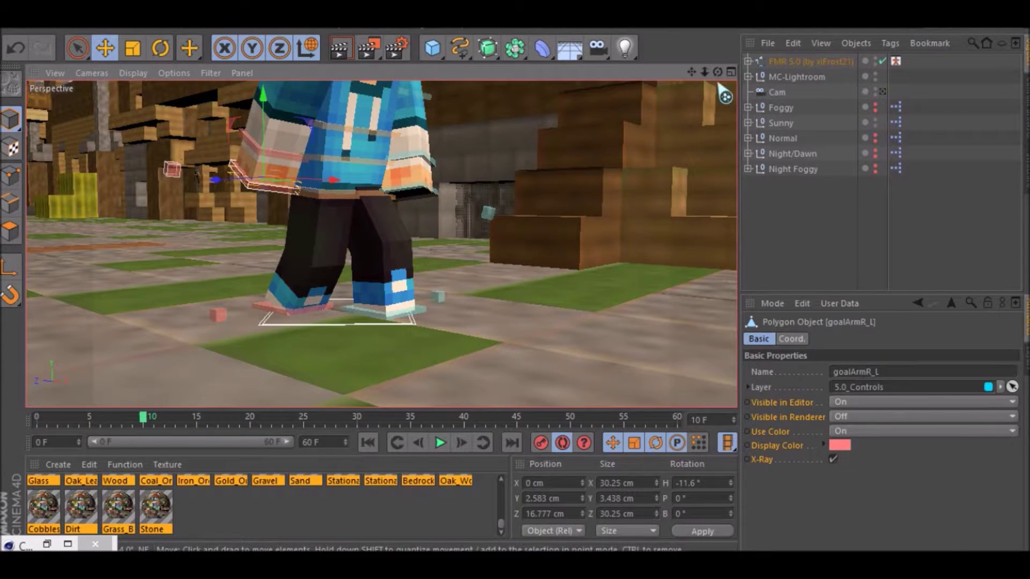
{"action": "left_click_drag", "start_coordinate": [692, 73], "coordinate": [699, 183]}
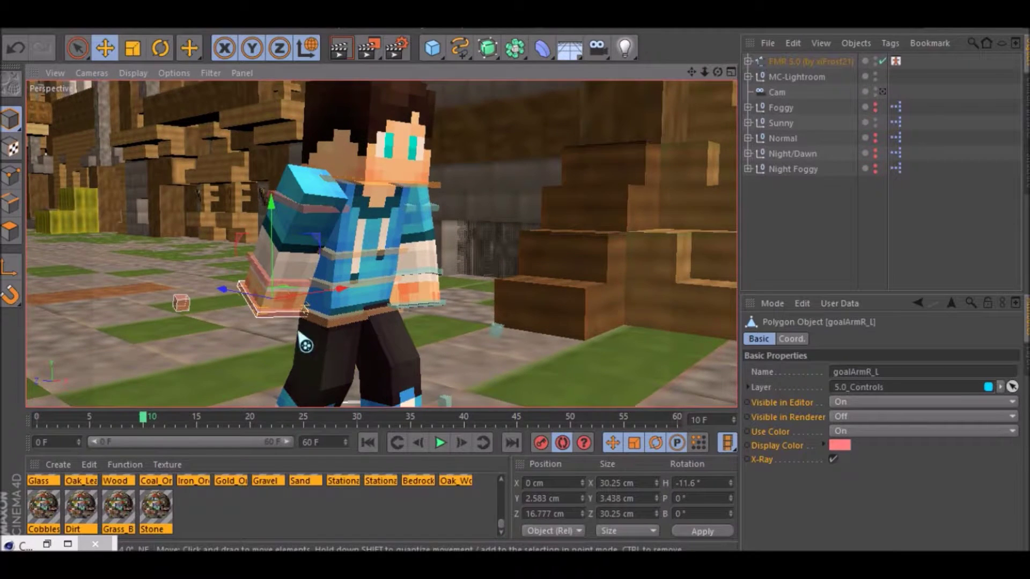
{"action": "scroll", "coordinate": [275, 292], "scroll_direction": "up", "scroll_amount": 4}
{"action": "left_click_drag", "start_coordinate": [229, 292], "coordinate": [301, 339]}
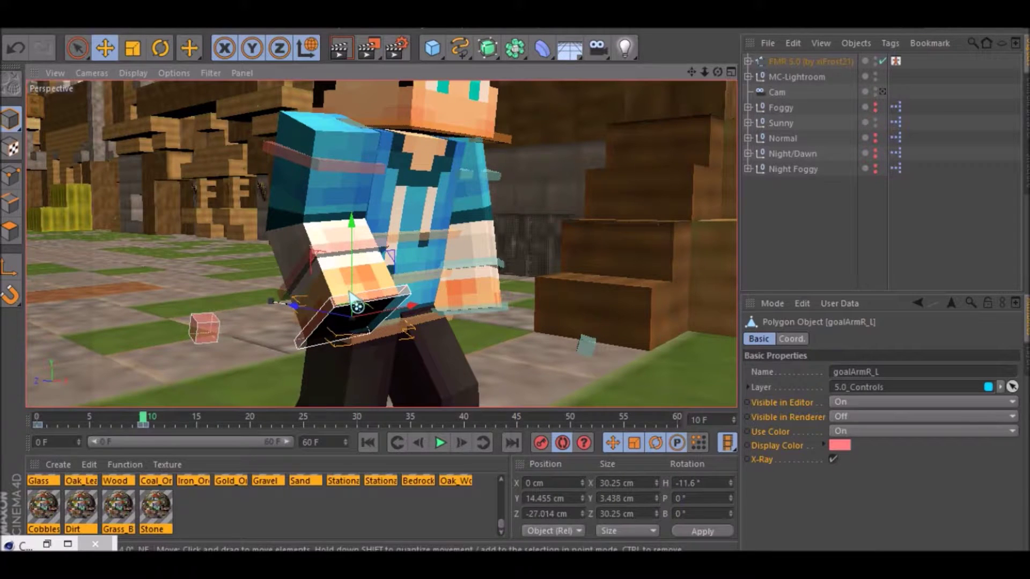
{"action": "left_click_drag", "start_coordinate": [351, 292], "coordinate": [351, 300]}
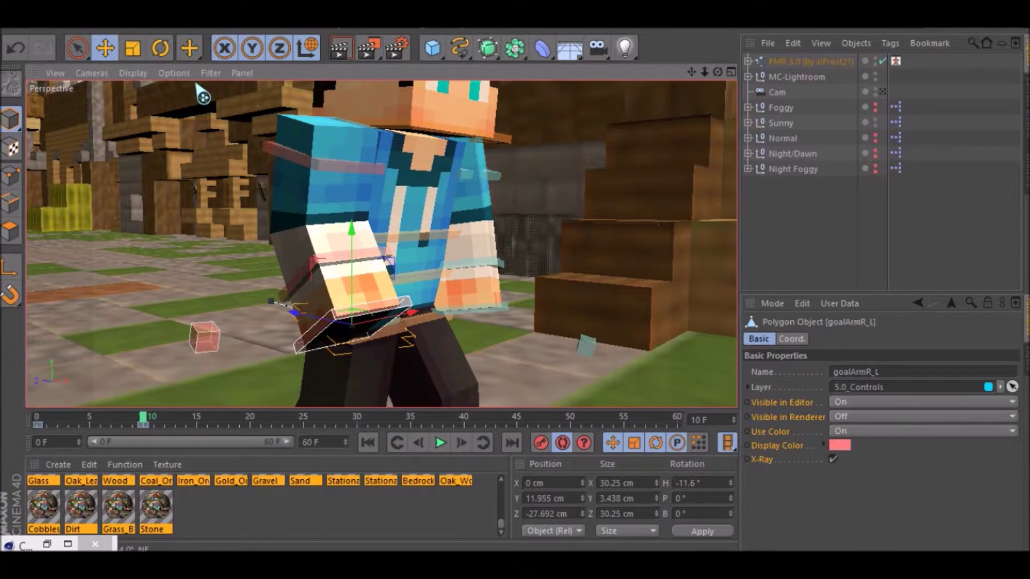
Step: Rotate the right hand control to a heading of about 48° and lower it to about Y 9 cm
{"action": "left_click", "coordinate": [160, 48]}
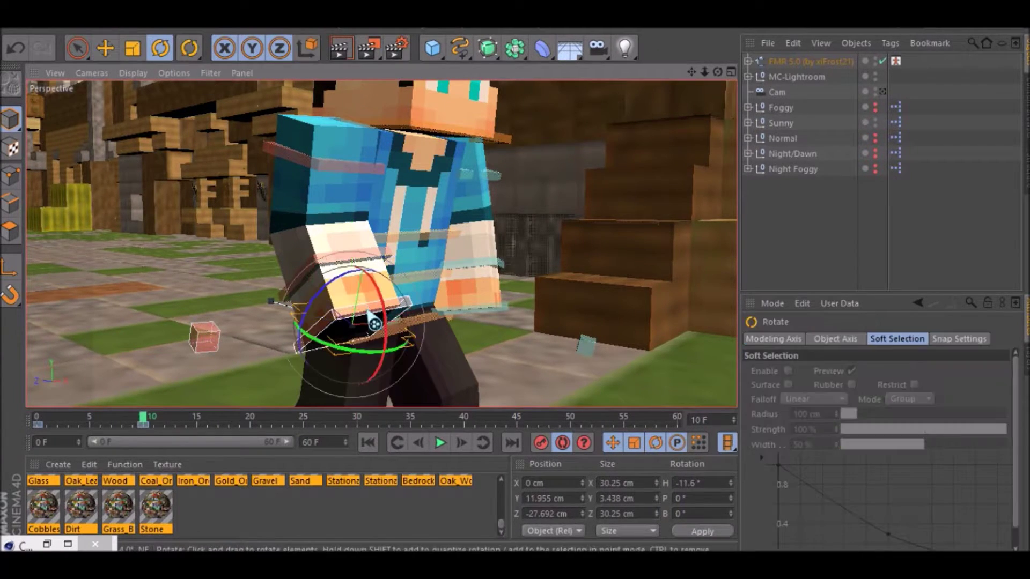
{"action": "left_click_drag", "start_coordinate": [366, 351], "coordinate": [405, 344]}
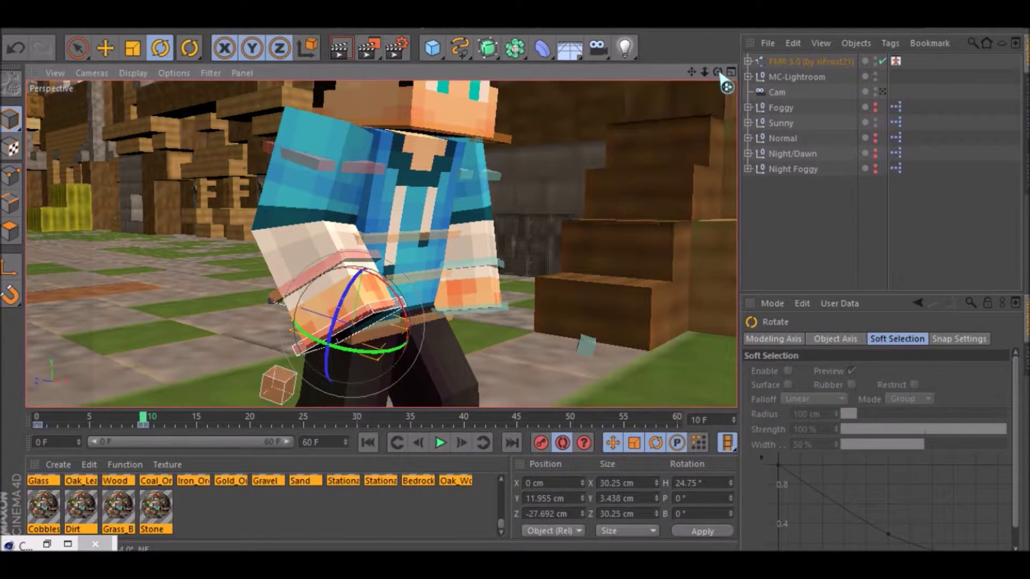
{"action": "left_click_drag", "start_coordinate": [718, 72], "coordinate": [633, 76]}
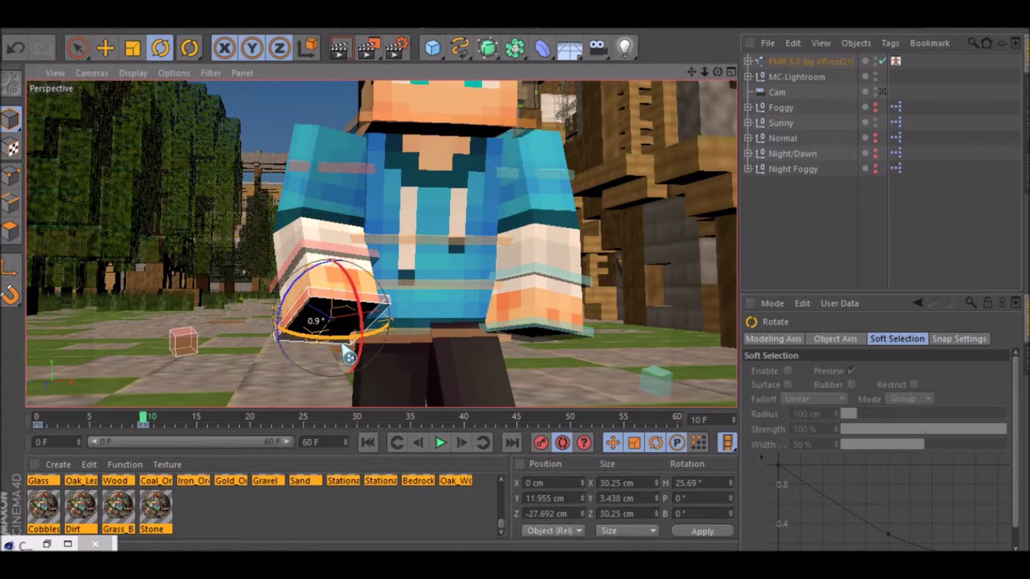
{"action": "left_click_drag", "start_coordinate": [343, 346], "coordinate": [353, 349]}
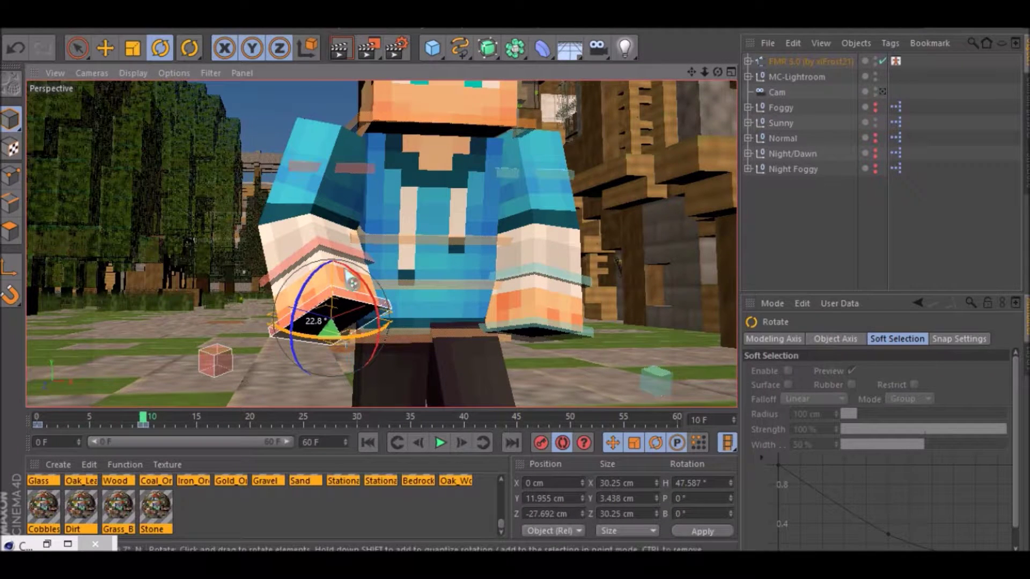
{"action": "left_click", "coordinate": [113, 47]}
{"action": "left_click_drag", "start_coordinate": [335, 277], "coordinate": [334, 282]}
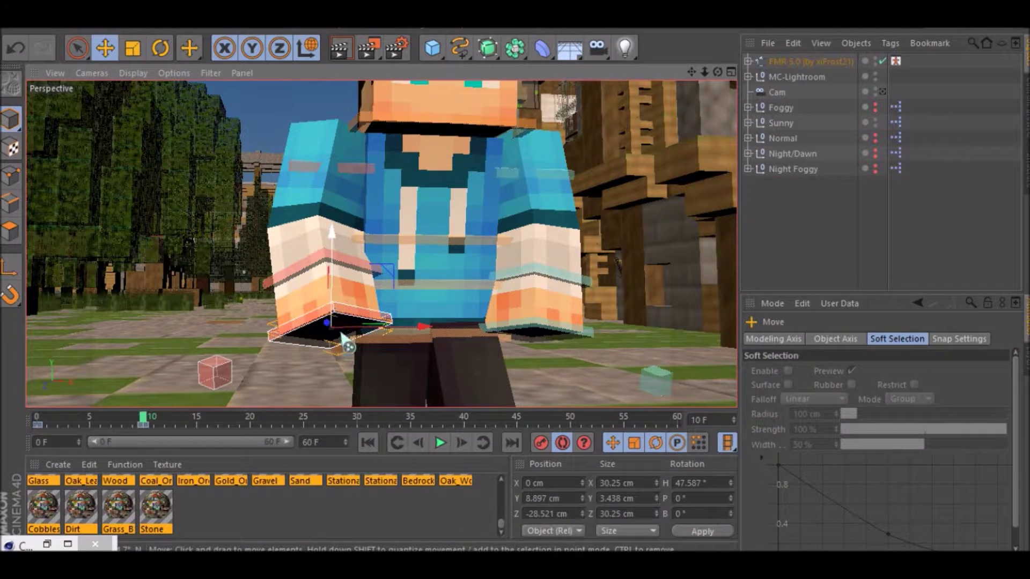
Step: At frame 5, rotate the right hand control to a heading of about -13°
{"action": "left_click_drag", "start_coordinate": [143, 420], "coordinate": [101, 461]}
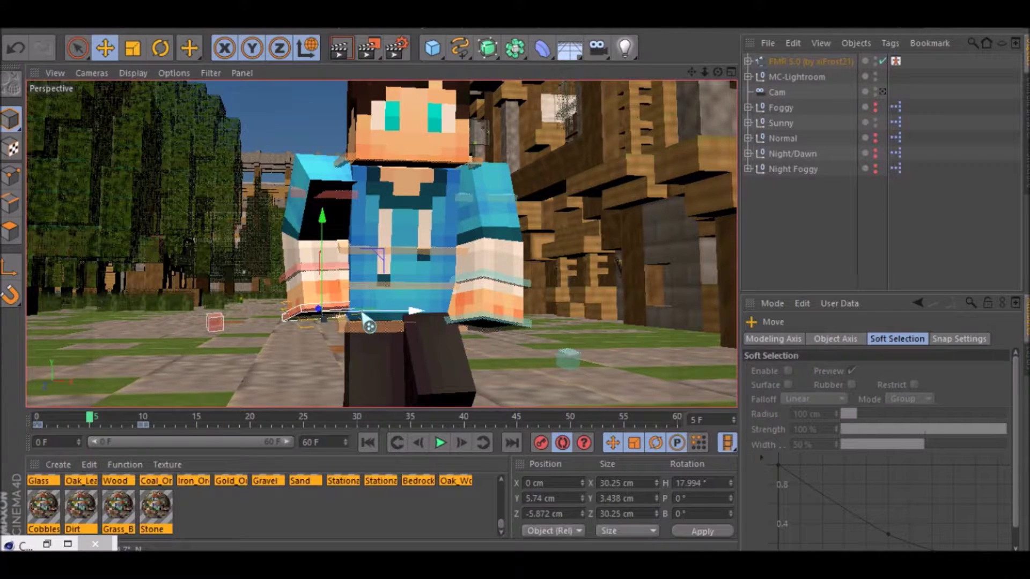
{"action": "left_click", "coordinate": [162, 49]}
{"action": "left_click_drag", "start_coordinate": [366, 338], "coordinate": [332, 343]}
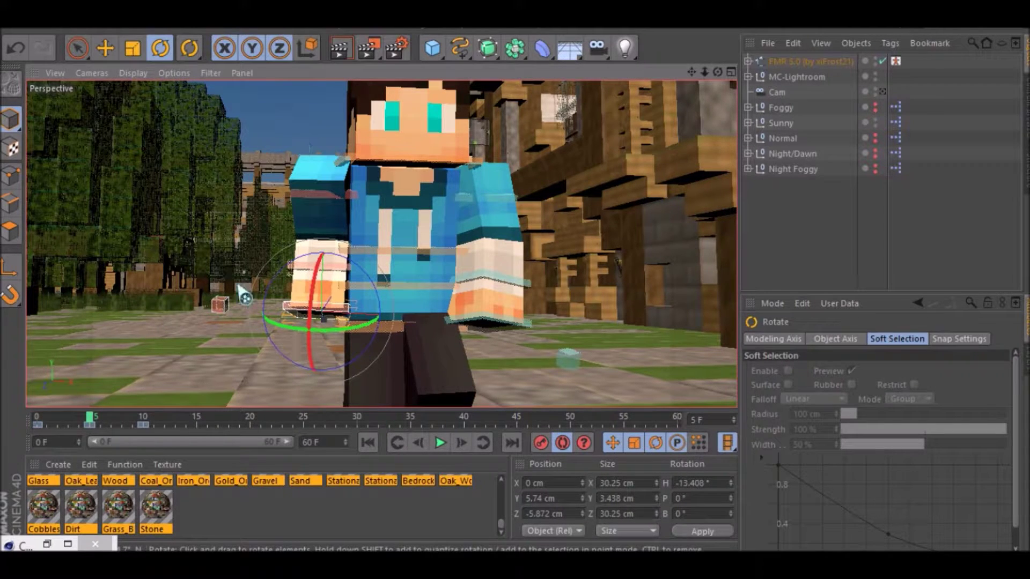
{"action": "left_click_drag", "start_coordinate": [95, 418], "coordinate": [146, 438]}
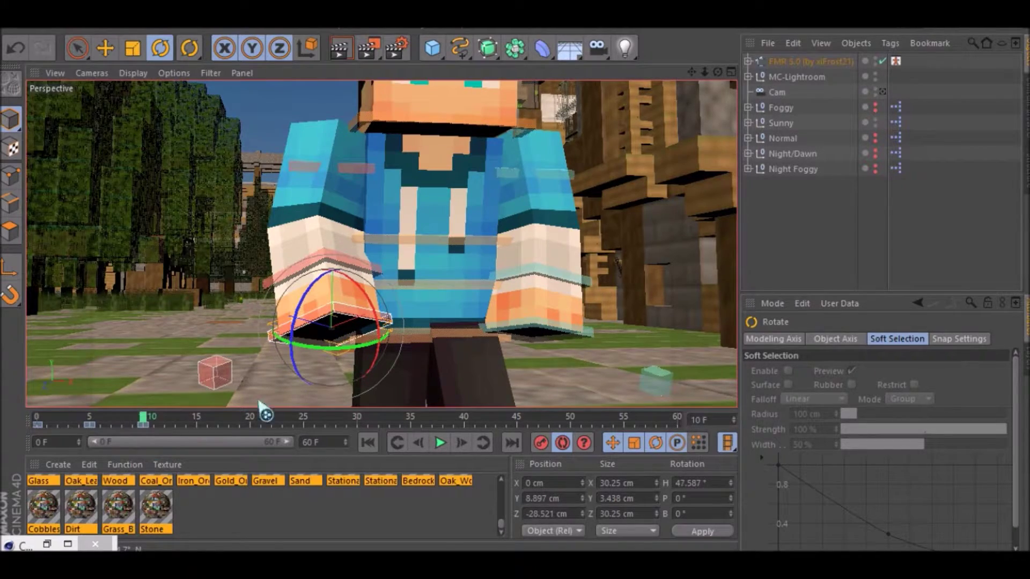
Step: At frame 10, rotate the left hand control to a heading of about 4°
{"action": "right_click_drag", "start_coordinate": [512, 232], "coordinate": [568, 215], "text": "alt"}
{"action": "mouse_move", "coordinate": [718, 73]}
{"action": "left_mouse_down"}
{"action": "mouse_move", "coordinate": [853, 102]}
{"action": "mouse_move", "coordinate": [831, 102]}
{"action": "left_mouse_up"}
{"action": "mouse_move", "coordinate": [692, 343]}
{"action": "left_mouse_down", "text": "alt"}
{"action": "mouse_move", "coordinate": [585, 375]}
{"action": "mouse_move", "coordinate": [561, 331]}
{"action": "left_mouse_up", "text": "alt"}
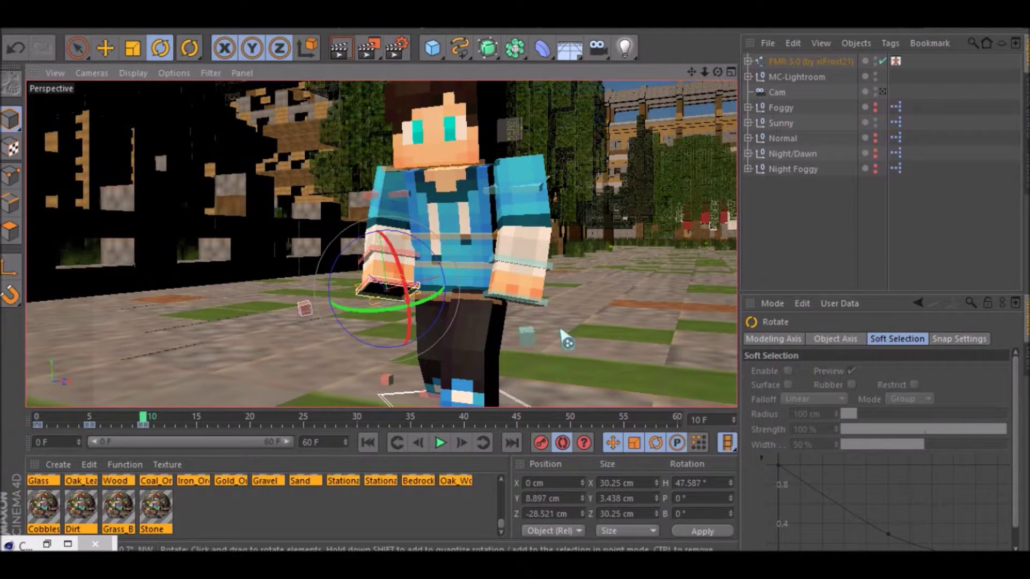
{"action": "left_click", "coordinate": [522, 314]}
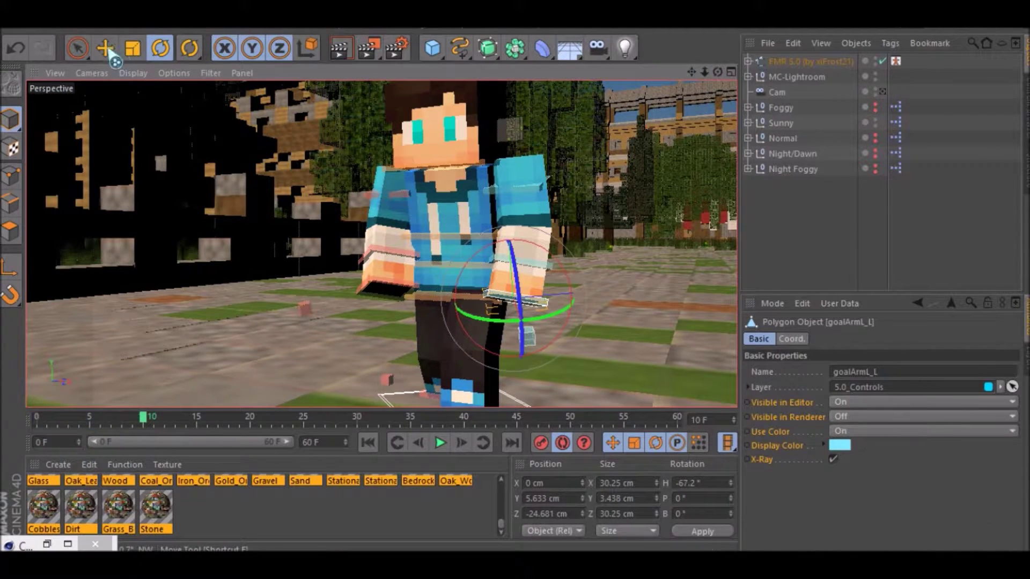
{"action": "left_click_drag", "start_coordinate": [518, 331], "coordinate": [574, 341]}
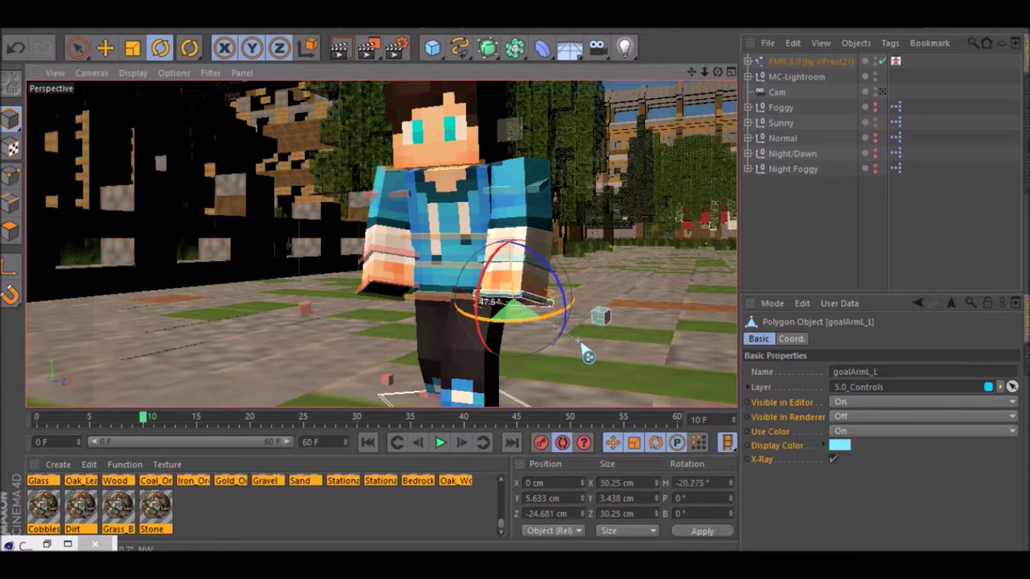
{"action": "left_click_drag", "start_coordinate": [570, 333], "coordinate": [631, 333], "text": "alt"}
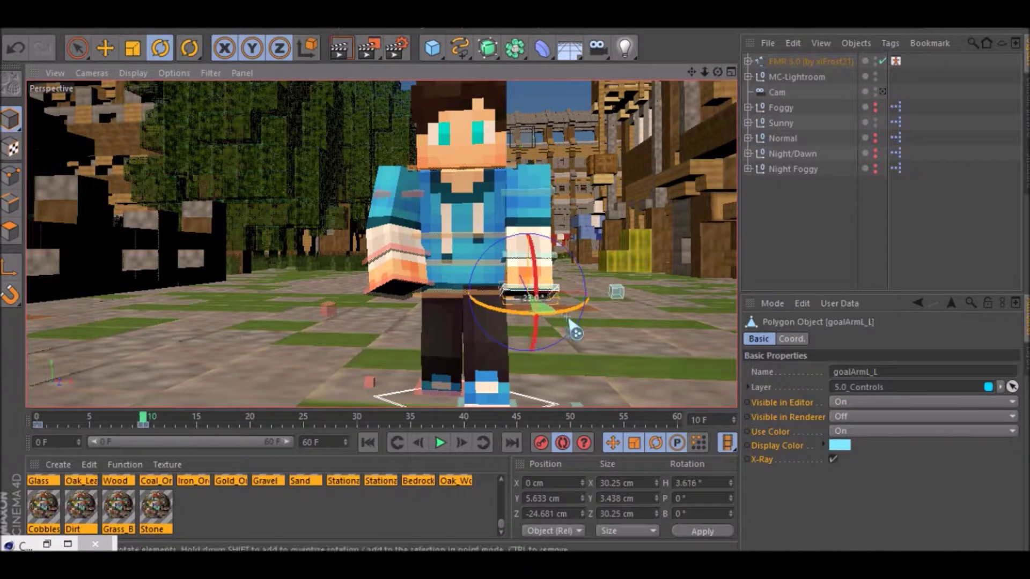
Step: Swing the left hand control back behind the body to about Y 4.5 cm and Z 15 cm
{"action": "left_click", "coordinate": [105, 48]}
{"action": "left_click_drag", "start_coordinate": [717, 72], "coordinate": [558, 74]}
{"action": "left_click_drag", "start_coordinate": [475, 307], "coordinate": [459, 260]}
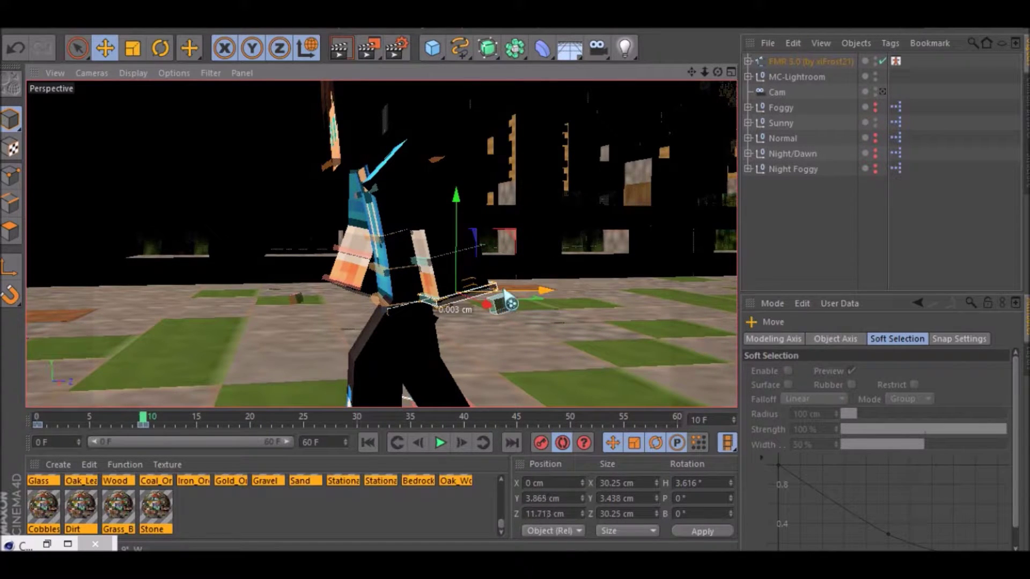
{"action": "left_click_drag", "start_coordinate": [435, 307], "coordinate": [440, 307]}
{"action": "left_click_drag", "start_coordinate": [506, 290], "coordinate": [508, 290]}
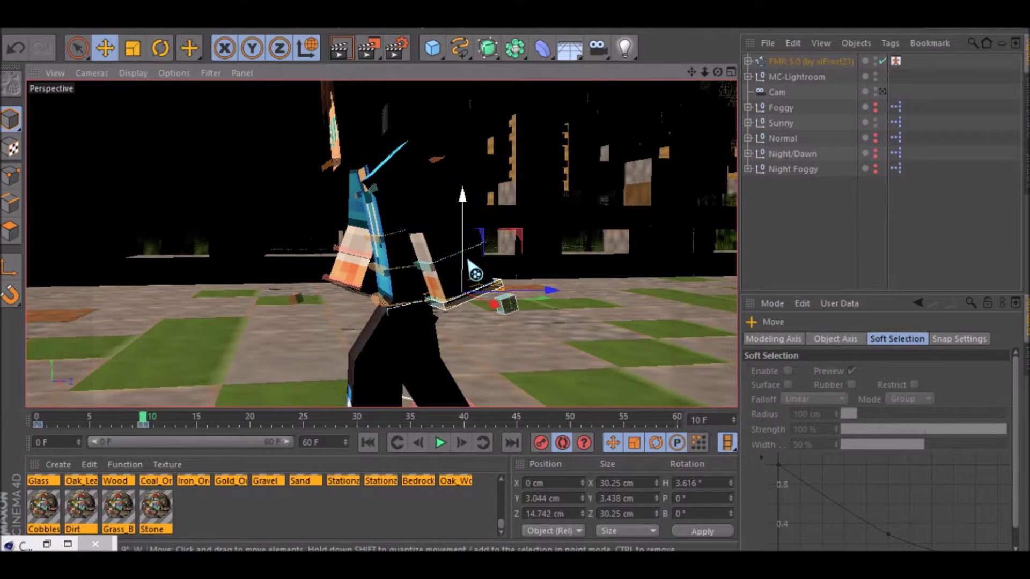
{"action": "left_click_drag", "start_coordinate": [468, 262], "coordinate": [487, 268]}
Step: Rotate the left hand control farther to a heading of about 16° at frame 10
{"action": "left_click_drag", "start_coordinate": [717, 73], "coordinate": [880, 75]}
{"action": "left_click_drag", "start_coordinate": [590, 258], "coordinate": [500, 260], "text": "alt"}
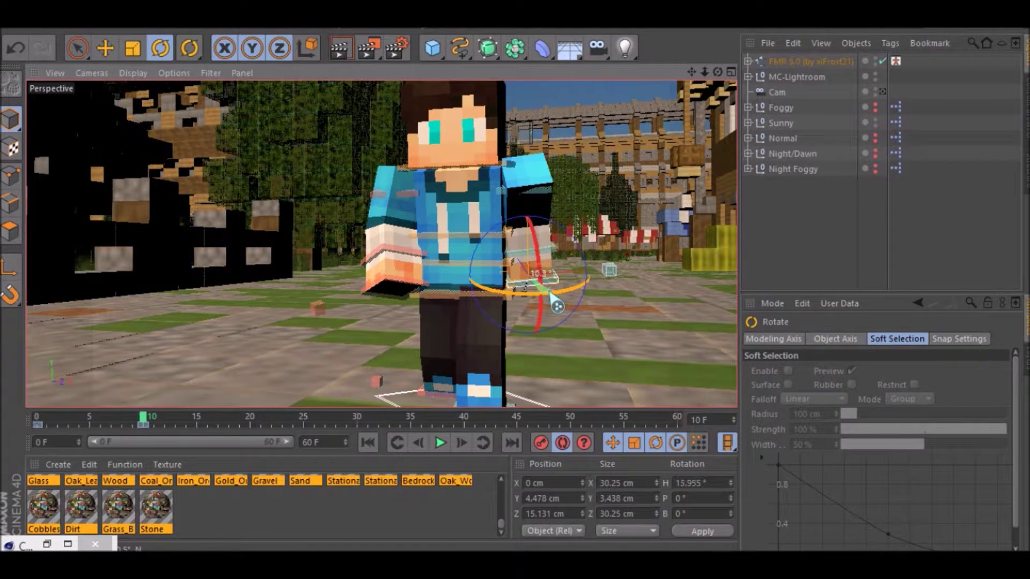
{"action": "left_click", "coordinate": [550, 102]}
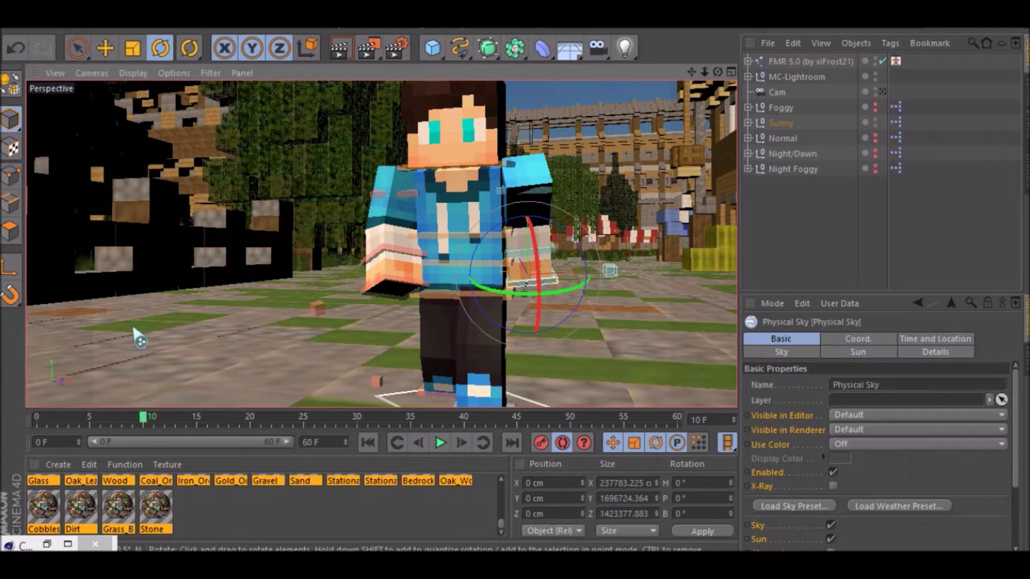
Step: Review the full-body stride pose at frame 10 and run the timeline through to frame 60
{"action": "left_click_drag", "start_coordinate": [146, 423], "coordinate": [153, 458]}
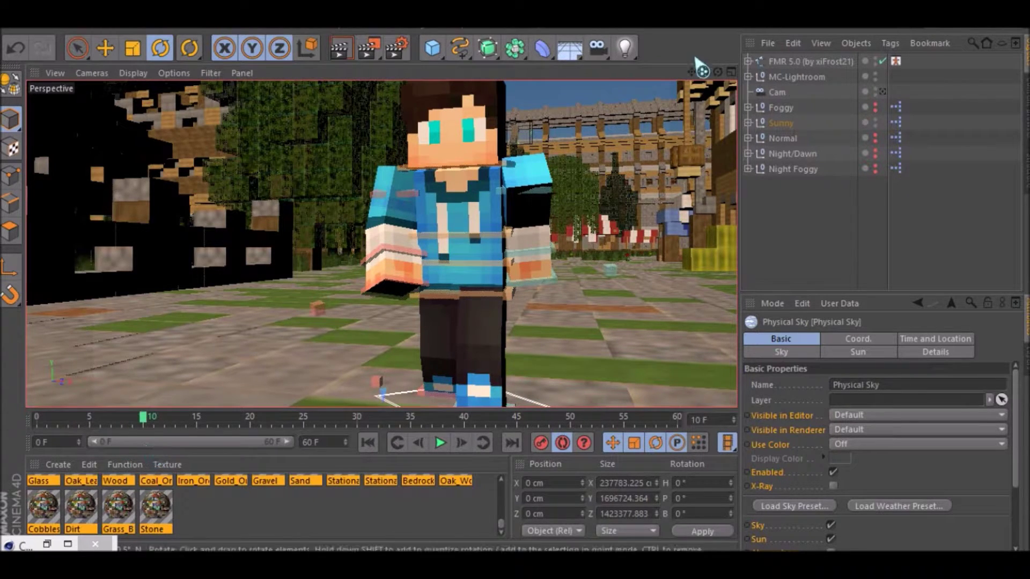
{"action": "mouse_move", "coordinate": [718, 72]}
{"action": "left_mouse_down"}
{"action": "mouse_move", "coordinate": [869, 84]}
{"action": "mouse_move", "coordinate": [901, 75]}
{"action": "mouse_move", "coordinate": [738, 75]}
{"action": "left_mouse_up"}
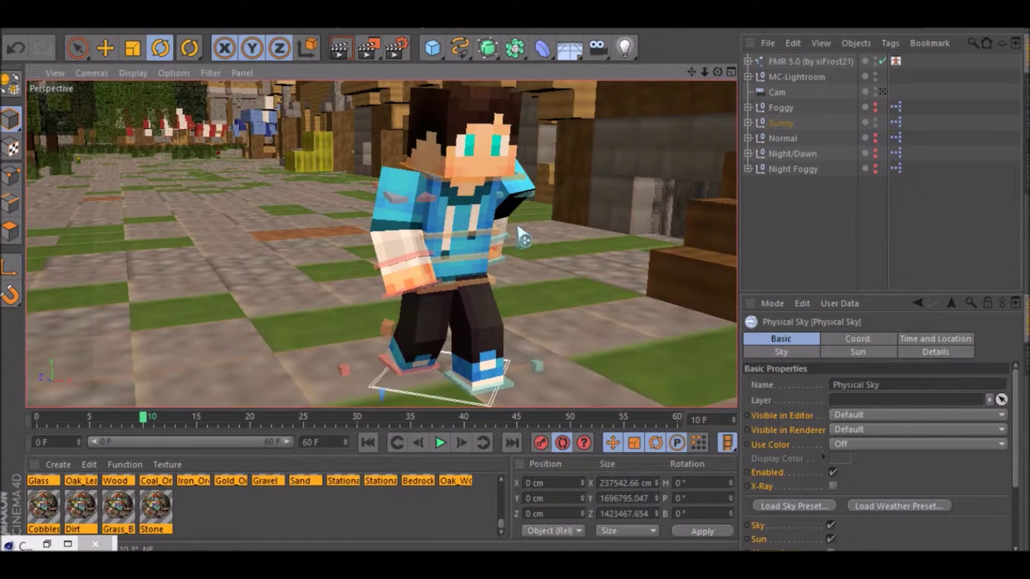
{"action": "scroll", "coordinate": [497, 277], "scroll_direction": "down", "scroll_amount": 1}
{"action": "scroll", "coordinate": [496, 277], "scroll_direction": "down", "scroll_amount": 1}
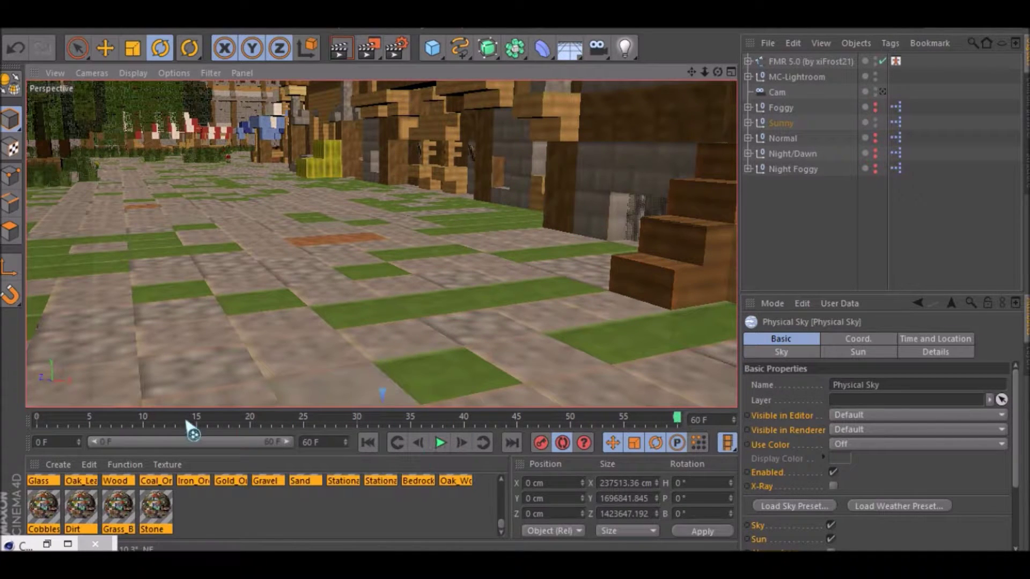
Step: At frame 20, swing the right hand control back to about Z 15 cm, rotate it to a heading of about -11° and lower it slightly
{"action": "left_click", "coordinate": [250, 420]}
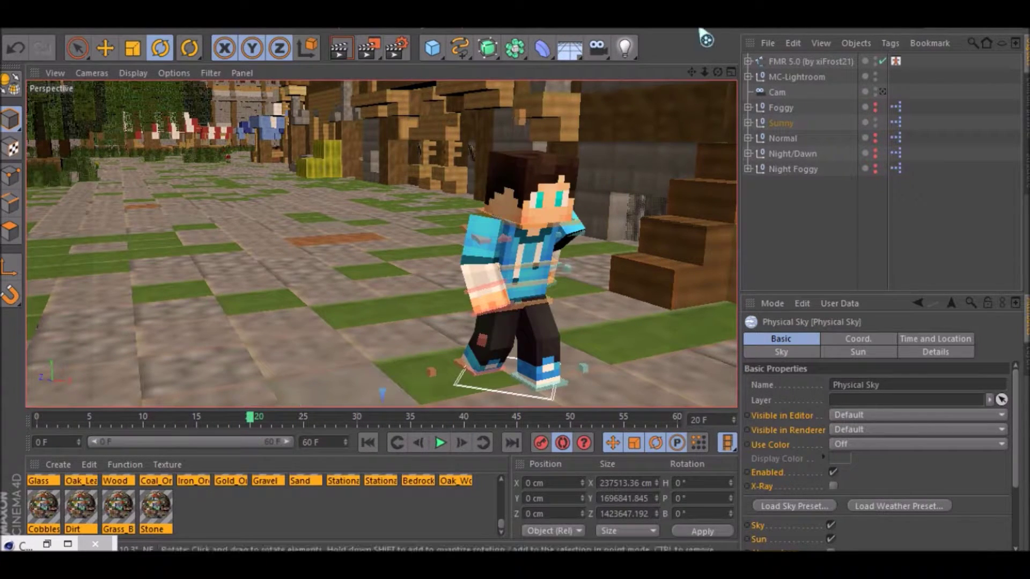
{"action": "left_click_drag", "start_coordinate": [693, 75], "coordinate": [598, 36]}
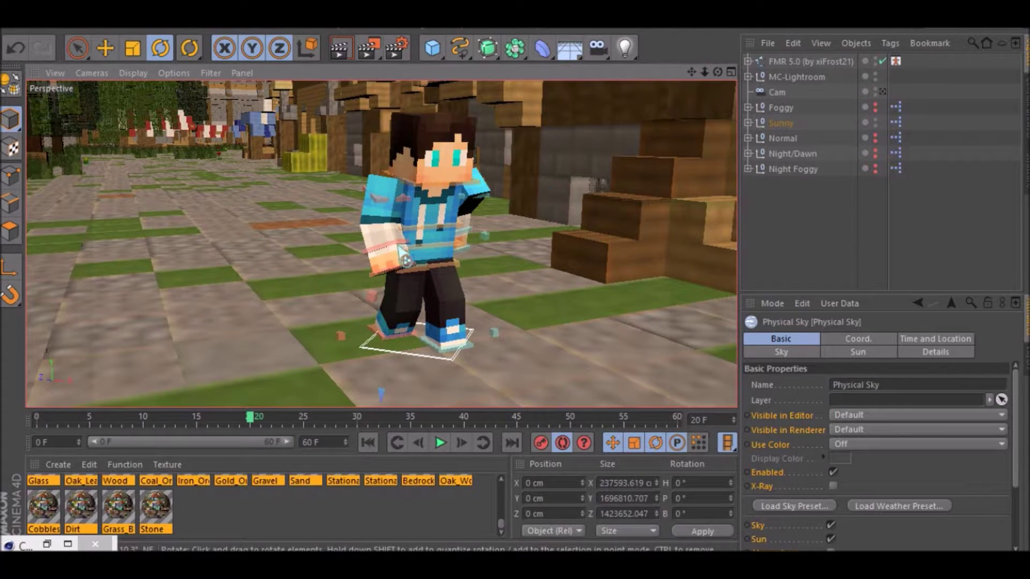
{"action": "scroll", "coordinate": [436, 193], "scroll_direction": "up", "scroll_amount": 5}
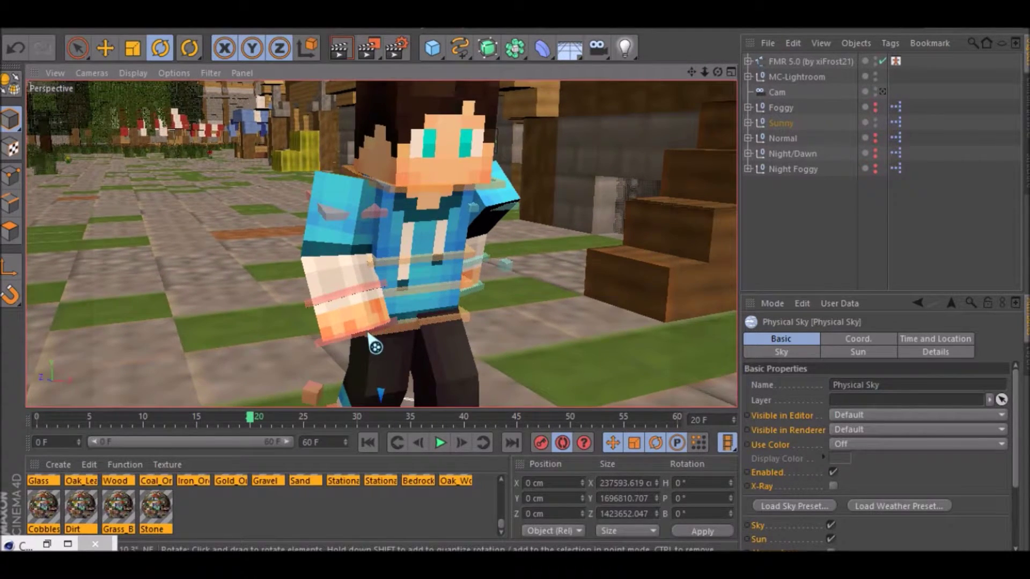
{"action": "left_click", "coordinate": [362, 326]}
{"action": "left_click", "coordinate": [105, 49]}
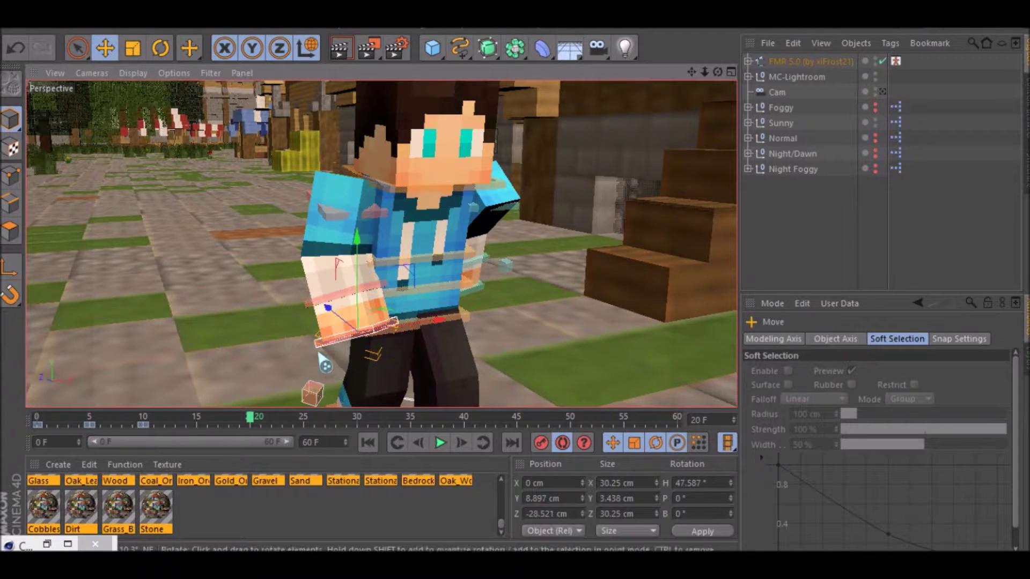
{"action": "left_click_drag", "start_coordinate": [332, 326], "coordinate": [231, 304]}
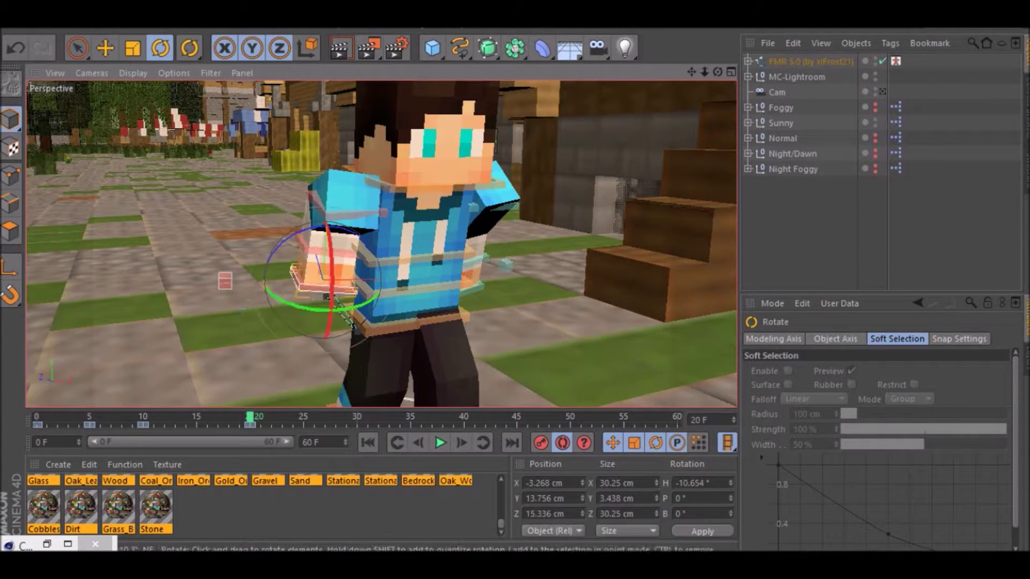
{"action": "left_click", "coordinate": [106, 49]}
{"action": "left_click_drag", "start_coordinate": [325, 250], "coordinate": [325, 267]}
Step: Swing the left hand control forward in front of the body at frame 20 and rotate it to a heading of about -52°
{"action": "left_click_drag", "start_coordinate": [718, 73], "coordinate": [690, 80]}
{"action": "left_click_drag", "start_coordinate": [718, 72], "coordinate": [628, 75]}
{"action": "left_click", "coordinate": [633, 320]}
{"action": "left_click_drag", "start_coordinate": [629, 319], "coordinate": [654, 317]}
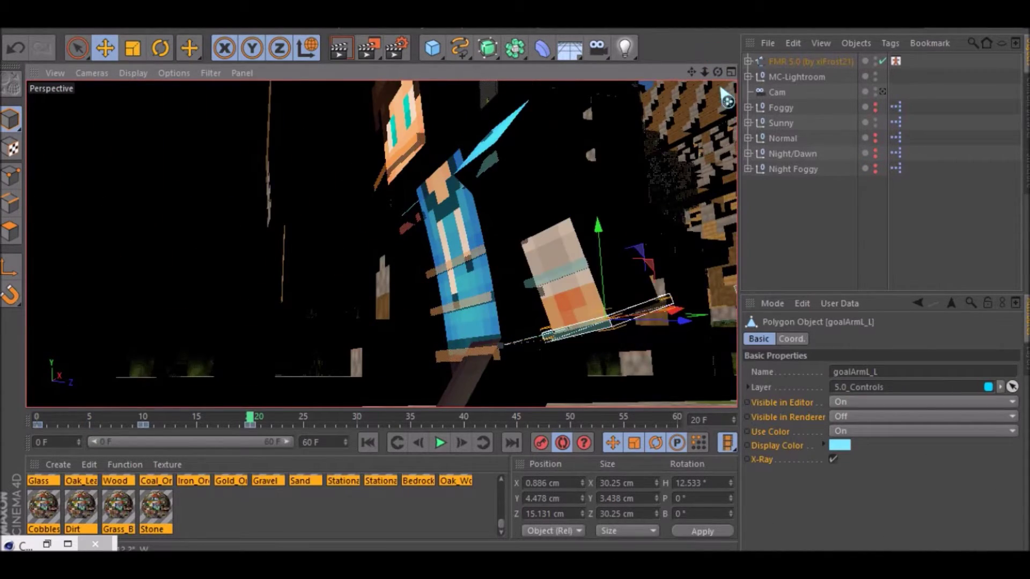
{"action": "left_click_drag", "start_coordinate": [718, 73], "coordinate": [711, 104]}
{"action": "left_click_drag", "start_coordinate": [654, 351], "coordinate": [585, 356]}
{"action": "left_click_drag", "start_coordinate": [717, 72], "coordinate": [663, 48]}
{"action": "left_click", "coordinate": [160, 48]}
{"action": "left_click_drag", "start_coordinate": [502, 321], "coordinate": [399, 340]}
{"action": "left_click", "coordinate": [106, 48]}
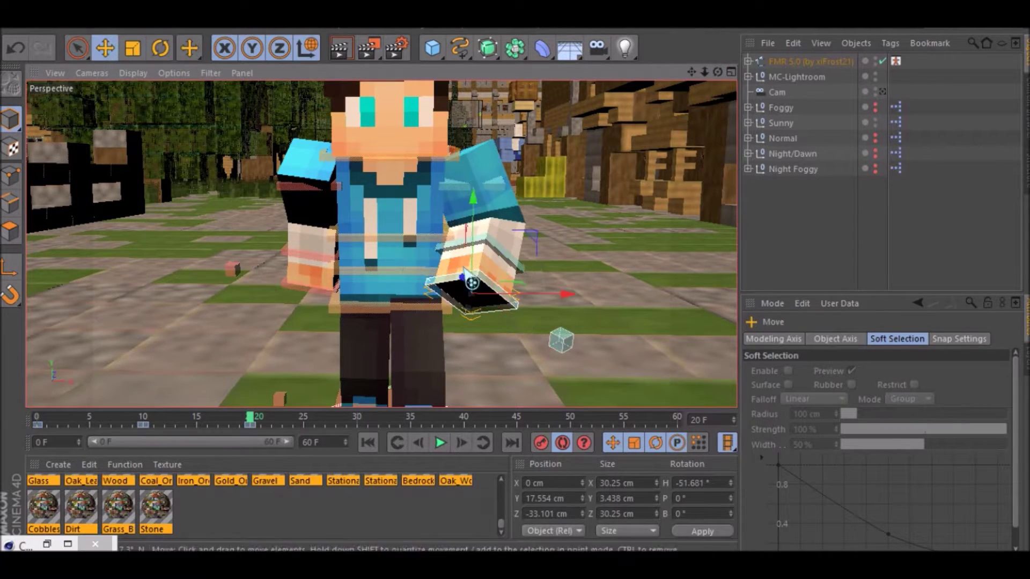
{"action": "left_click_drag", "start_coordinate": [472, 197], "coordinate": [472, 207]}
{"action": "left_click_drag", "start_coordinate": [463, 285], "coordinate": [510, 310]}
Step: Check the in-between poses of the right and left hand controls at frame 15
{"action": "left_click", "coordinate": [198, 420]}
{"action": "left_click", "coordinate": [161, 49]}
{"action": "left_click", "coordinate": [318, 277]}
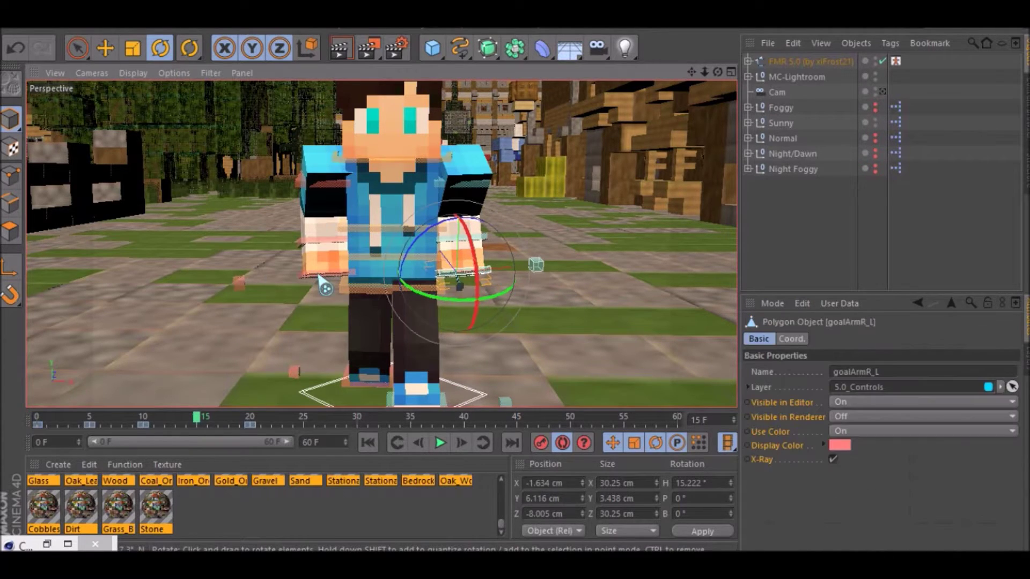
{"action": "left_click", "coordinate": [466, 269]}
Step: Step the right foot control forward to about Z -22 cm at frame 20 and lift it off the ground at frame 15
{"action": "left_click", "coordinate": [249, 415]}
{"action": "left_click_drag", "start_coordinate": [718, 73], "coordinate": [751, 62]}
{"action": "left_click", "coordinate": [297, 332]}
{"action": "left_click", "coordinate": [105, 48]}
{"action": "left_click_drag", "start_coordinate": [295, 319], "coordinate": [361, 338]}
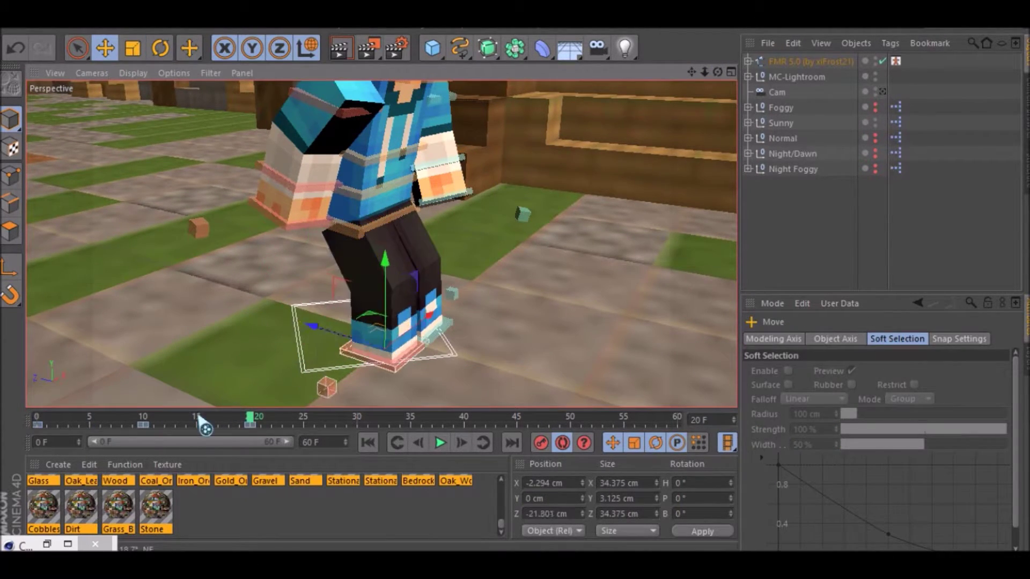
{"action": "left_click", "coordinate": [198, 418]}
{"action": "left_click_drag", "start_coordinate": [284, 287], "coordinate": [284, 259]}
Step: Slide the left foot control back to about Z 22 cm at frame 20
{"action": "left_click", "coordinate": [369, 332]}
{"action": "left_click", "coordinate": [250, 418]}
{"action": "left_click_drag", "start_coordinate": [375, 305], "coordinate": [341, 308]}
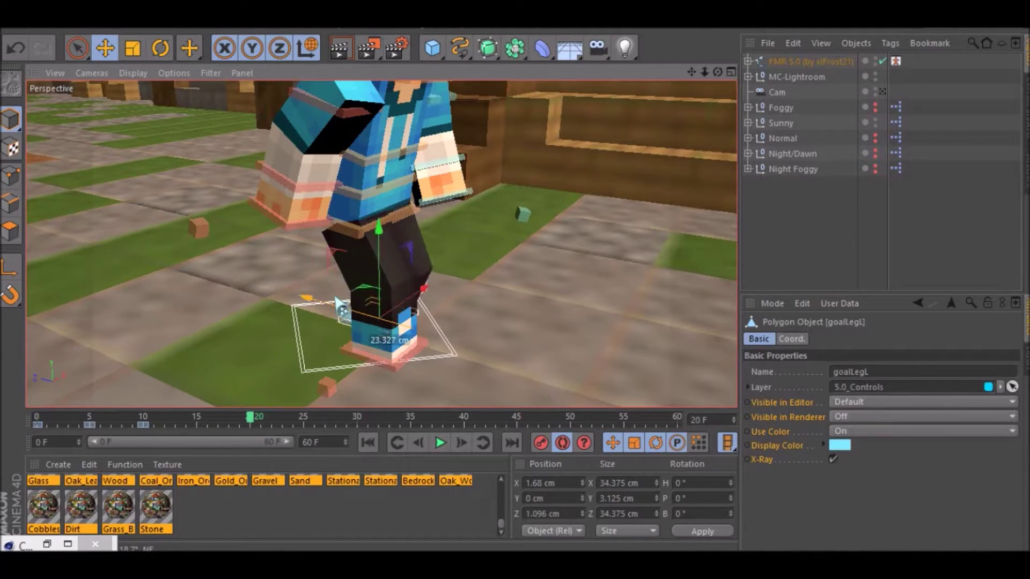
Step: Step the left foot forward at frame 30 with a lift at frame 25, and slide the right foot back to about Z 19 cm at frame 30
{"action": "left_click_drag", "start_coordinate": [714, 71], "coordinate": [689, 74]}
{"action": "left_click", "coordinate": [358, 418]}
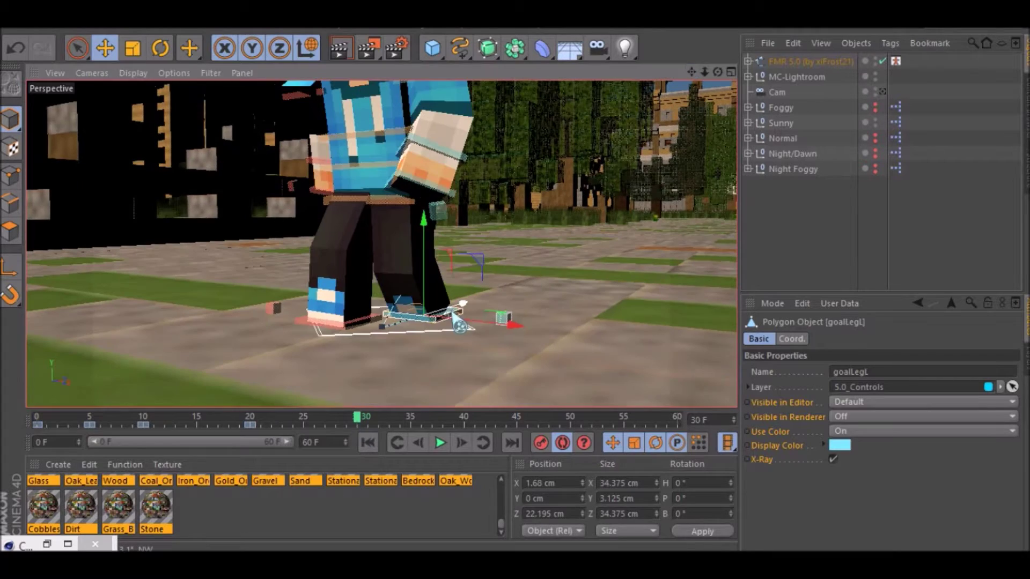
{"action": "left_click_drag", "start_coordinate": [421, 329], "coordinate": [415, 330]}
{"action": "left_click", "coordinate": [305, 420]}
{"action": "left_click_drag", "start_coordinate": [444, 275], "coordinate": [448, 255]}
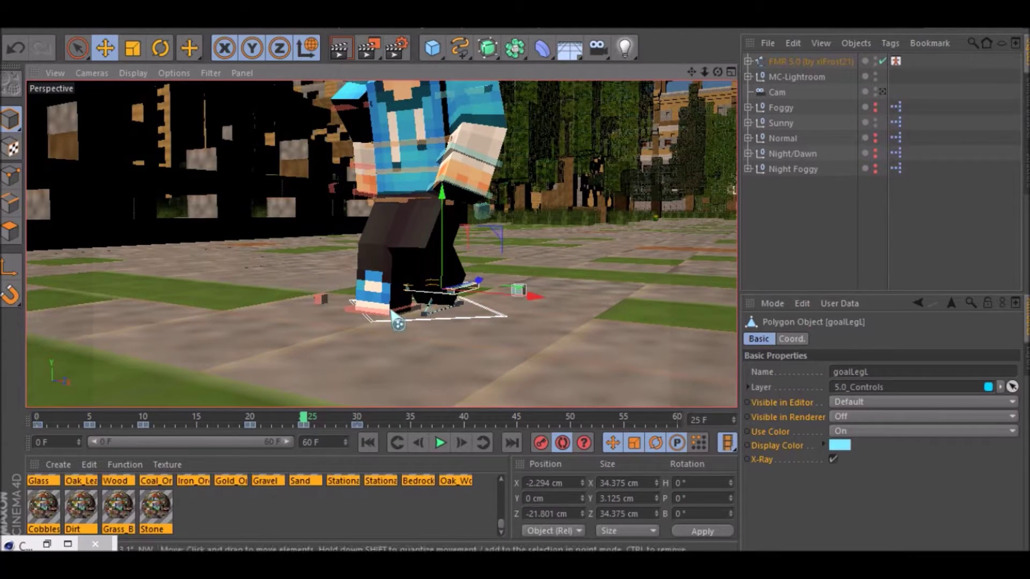
{"action": "left_click_drag", "start_coordinate": [408, 306], "coordinate": [388, 295]}
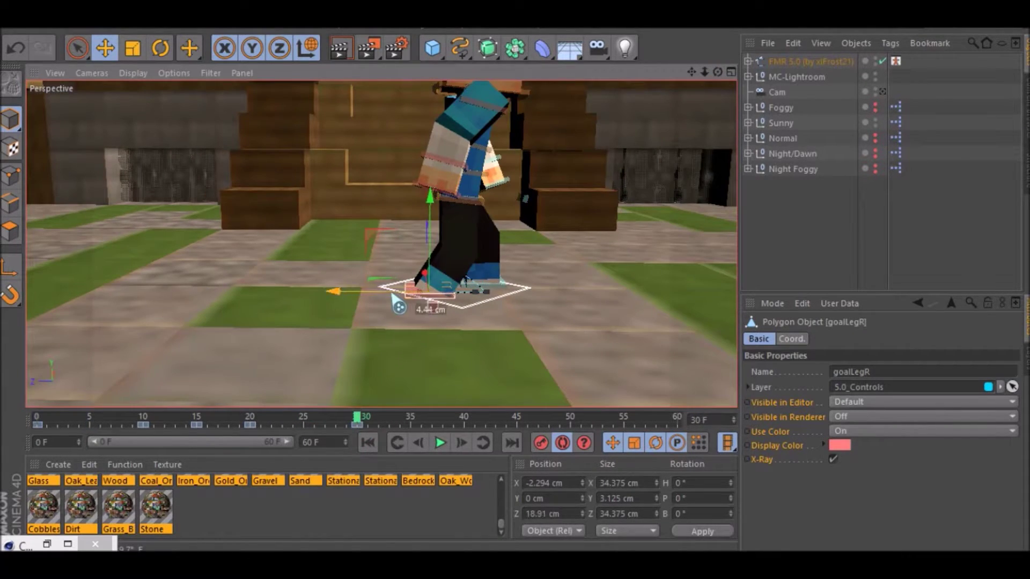
Step: Step the right foot control forward to about Z -20 cm at frame 40 and lift it at frame 35
{"action": "left_click", "coordinate": [464, 418]}
{"action": "left_click_drag", "start_coordinate": [718, 72], "coordinate": [721, 73]}
{"action": "left_click_drag", "start_coordinate": [506, 339], "coordinate": [581, 358]}
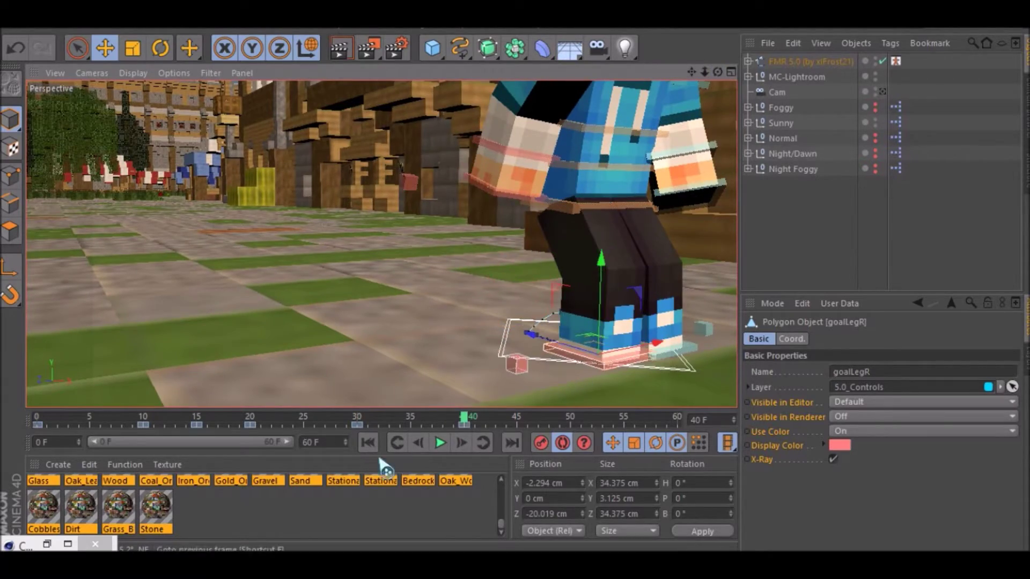
{"action": "left_click", "coordinate": [411, 418]}
{"action": "left_click_drag", "start_coordinate": [510, 282], "coordinate": [514, 261]}
Step: Slide the left foot control back to about Z 23 cm at frame 40
{"action": "left_click", "coordinate": [593, 341]}
{"action": "left_click", "coordinate": [465, 419]}
{"action": "left_click_drag", "start_coordinate": [615, 335], "coordinate": [549, 310]}
Step: Step the left foot control forward for the frame 50 pose and lift it at frame 45
{"action": "left_click_drag", "start_coordinate": [718, 72], "coordinate": [718, 72]}
{"action": "left_click", "coordinate": [577, 422]}
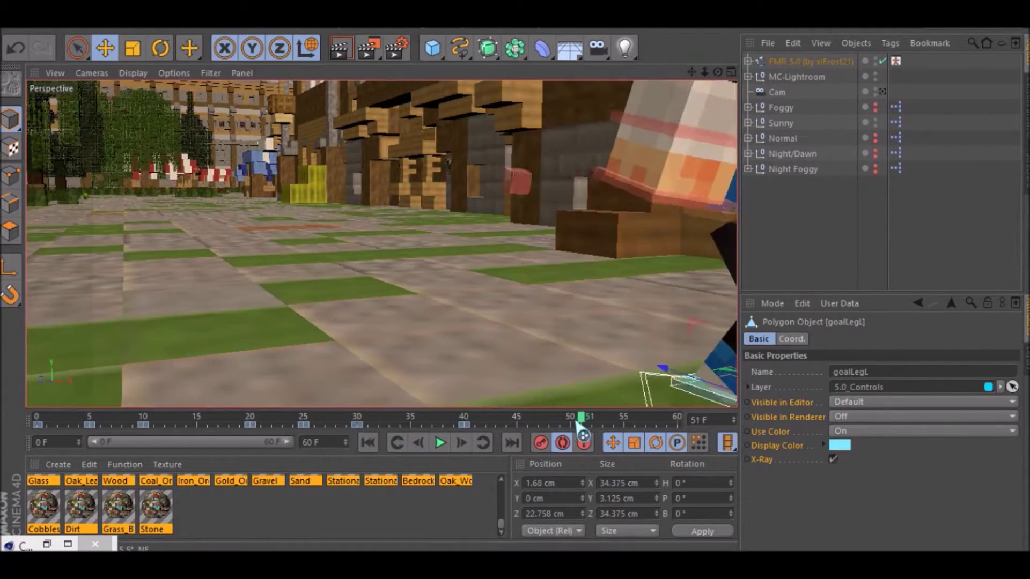
{"action": "left_click_drag", "start_coordinate": [577, 422], "coordinate": [570, 422]}
{"action": "scroll", "coordinate": [382, 242], "scroll_direction": "down", "scroll_amount": 5}
{"action": "left_click_drag", "start_coordinate": [692, 72], "coordinate": [690, 72]}
{"action": "scroll", "coordinate": [336, 323], "scroll_direction": "up", "scroll_amount": 5}
{"action": "left_click", "coordinate": [411, 317]}
{"action": "left_click", "coordinate": [517, 422]}
{"action": "left_click_drag", "start_coordinate": [411, 191], "coordinate": [411, 166]}
Step: Set the foot controls for the frame 60 stride and lift the right foot at frame 55
{"action": "left_click", "coordinate": [678, 423]}
{"action": "left_click_drag", "start_coordinate": [609, 350], "coordinate": [576, 380]}
{"action": "left_click", "coordinate": [485, 358]}
{"action": "left_click", "coordinate": [624, 421]}
{"action": "left_click_drag", "start_coordinate": [469, 242], "coordinate": [470, 210]}
Step: At frame 30, swing the left hand control back to about Z 17 cm with a heading of about 18°
{"action": "left_click_drag", "start_coordinate": [705, 72], "coordinate": [637, 117]}
{"action": "left_click_drag", "start_coordinate": [187, 421], "coordinate": [251, 427]}
{"action": "scroll", "coordinate": [317, 215], "scroll_direction": "up", "scroll_amount": 6}
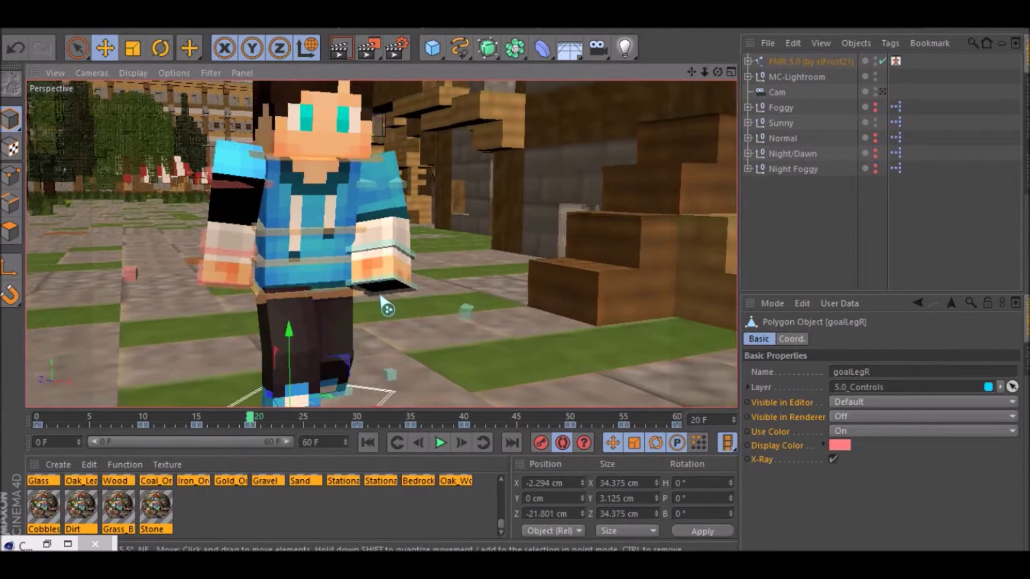
{"action": "scroll", "coordinate": [375, 299], "scroll_direction": "down", "scroll_amount": 2}
{"action": "left_click", "coordinate": [382, 288]}
{"action": "left_click", "coordinate": [357, 422]}
{"action": "scroll", "coordinate": [332, 182], "scroll_direction": "up", "scroll_amount": 2}
{"action": "left_click_drag", "start_coordinate": [718, 72], "coordinate": [423, 278]}
{"action": "left_click_drag", "start_coordinate": [334, 301], "coordinate": [372, 283]}
{"action": "left_click", "coordinate": [167, 47]}
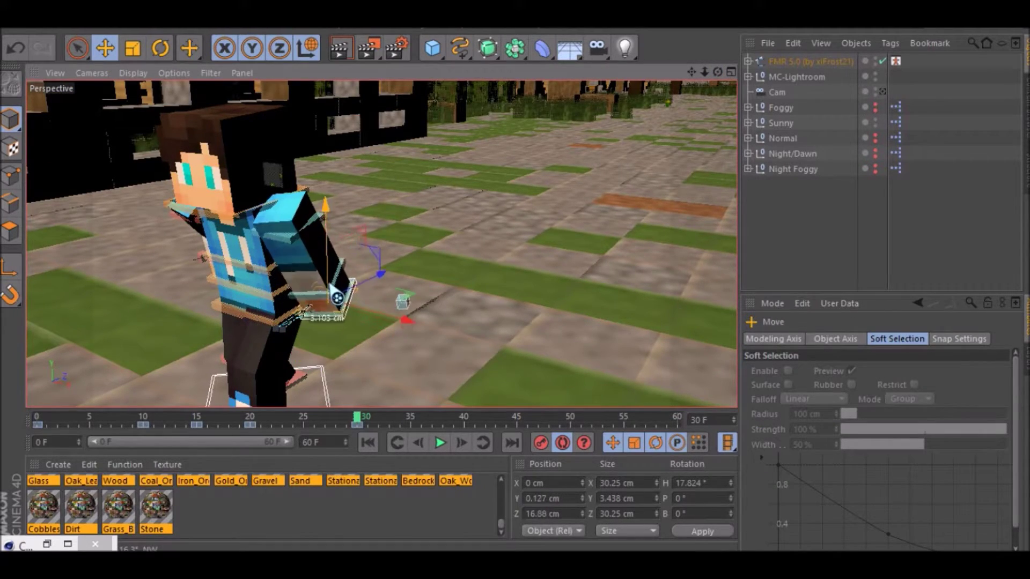
Step: Swing the right hand control forward to about Z -25 cm at frame 30 and rotate it to a heading of about 37°
{"action": "left_click_drag", "start_coordinate": [719, 74], "coordinate": [768, 67]}
{"action": "left_click", "coordinate": [239, 284]}
{"action": "left_click", "coordinate": [160, 49]}
{"action": "left_click_drag", "start_coordinate": [413, 302], "coordinate": [476, 298]}
Step: At frame 40, swing the right hand control back to about Y 3.6 cm and Z 4 cm, with a heading of about -5°
{"action": "left_click_drag", "start_coordinate": [718, 72], "coordinate": [694, 86]}
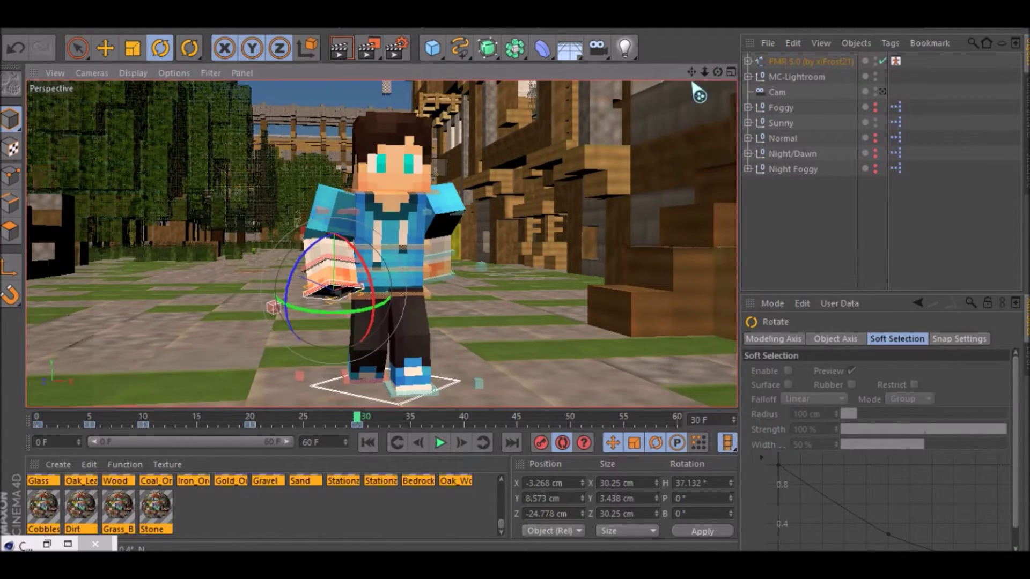
{"action": "left_click", "coordinate": [464, 421]}
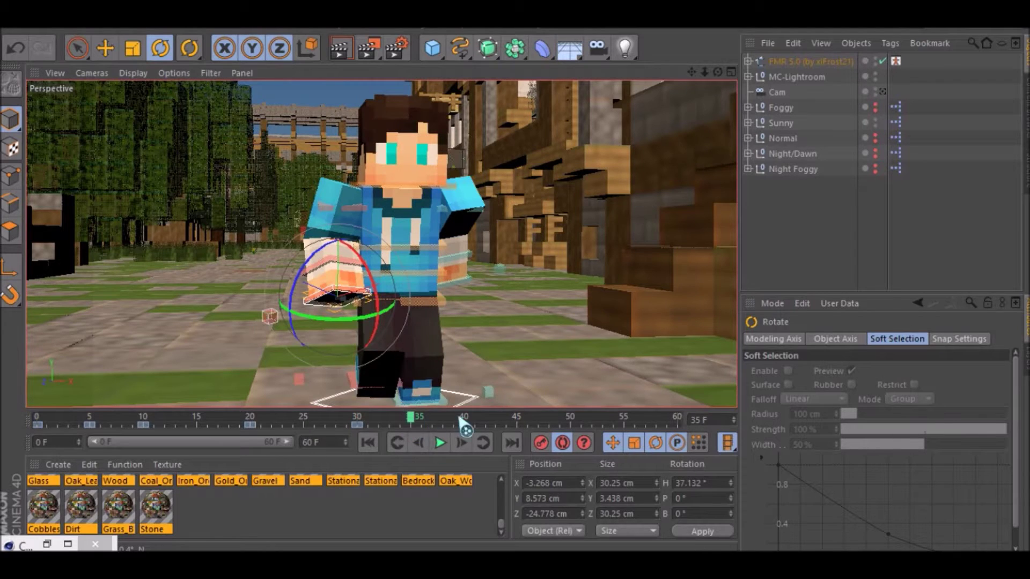
{"action": "left_click", "coordinate": [309, 421]}
{"action": "left_click", "coordinate": [468, 422]}
{"action": "left_click", "coordinate": [105, 53]}
{"action": "left_click_drag", "start_coordinate": [334, 314], "coordinate": [344, 272]}
{"action": "left_click_drag", "start_coordinate": [718, 72], "coordinate": [719, 71]}
{"action": "left_click_drag", "start_coordinate": [457, 304], "coordinate": [436, 328]}
{"action": "left_click", "coordinate": [158, 47]}
{"action": "left_click_drag", "start_coordinate": [718, 72], "coordinate": [692, 73]}
Step: At frame 50, swing the right hand control forward to about Y 13 cm and Z -31 cm, with a heading of about 46°
{"action": "left_click", "coordinate": [573, 420]}
{"action": "left_click", "coordinate": [106, 53]}
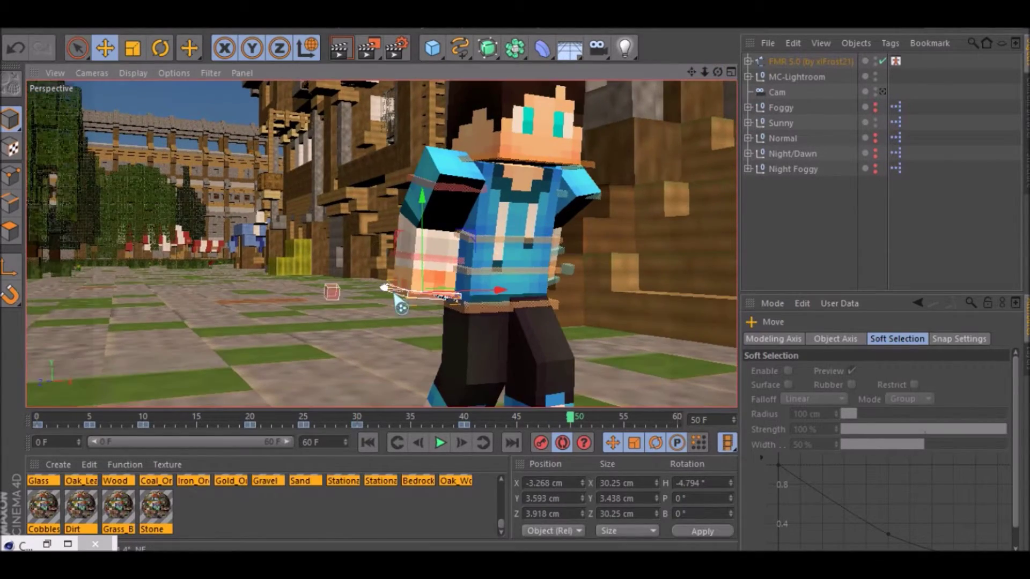
{"action": "left_click_drag", "start_coordinate": [457, 316], "coordinate": [503, 316]}
{"action": "left_click", "coordinate": [112, 49]}
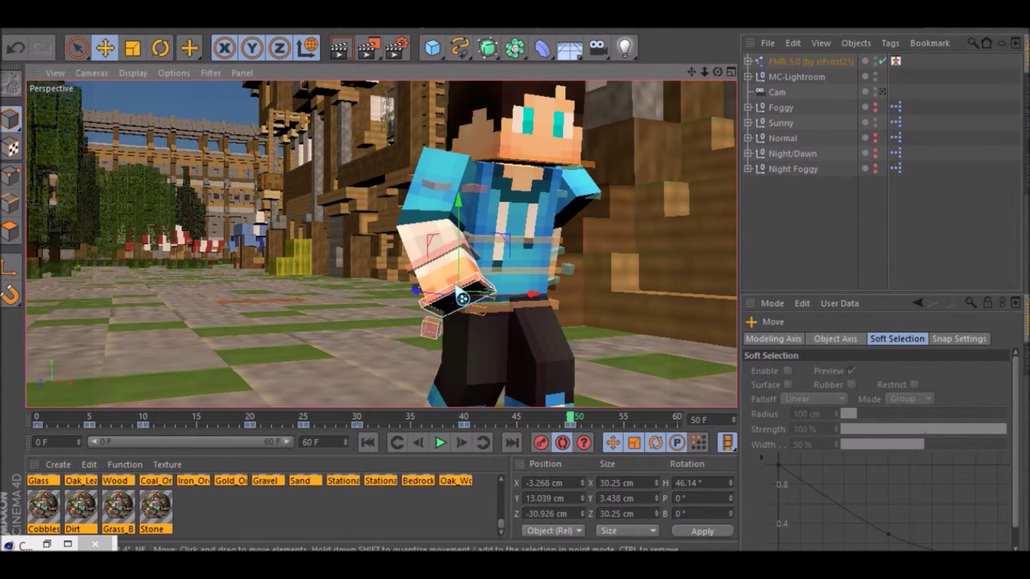
{"action": "left_click_drag", "start_coordinate": [717, 72], "coordinate": [718, 72]}
{"action": "left_click_drag", "start_coordinate": [470, 322], "coordinate": [419, 322]}
Step: Swing the right hand back to about Z 6 cm and rotate it at frame 60, and set its heading to about -4° at frame 45
{"action": "left_click", "coordinate": [677, 418]}
{"action": "left_click_drag", "start_coordinate": [418, 273], "coordinate": [418, 267]}
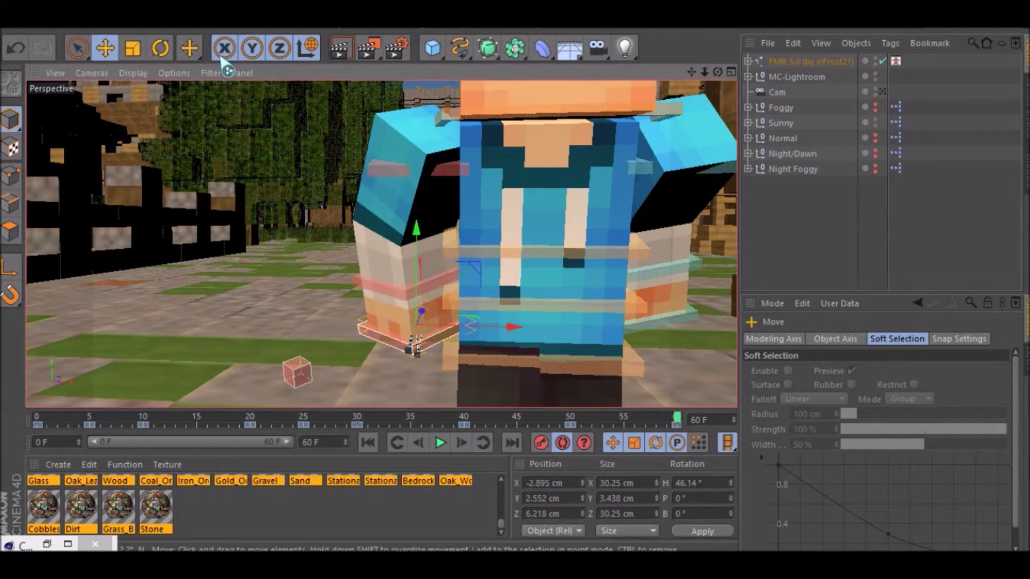
{"action": "left_click", "coordinate": [160, 48]}
{"action": "left_click_drag", "start_coordinate": [422, 354], "coordinate": [358, 358]}
{"action": "left_click", "coordinate": [517, 419]}
{"action": "left_click_drag", "start_coordinate": [456, 313], "coordinate": [432, 314]}
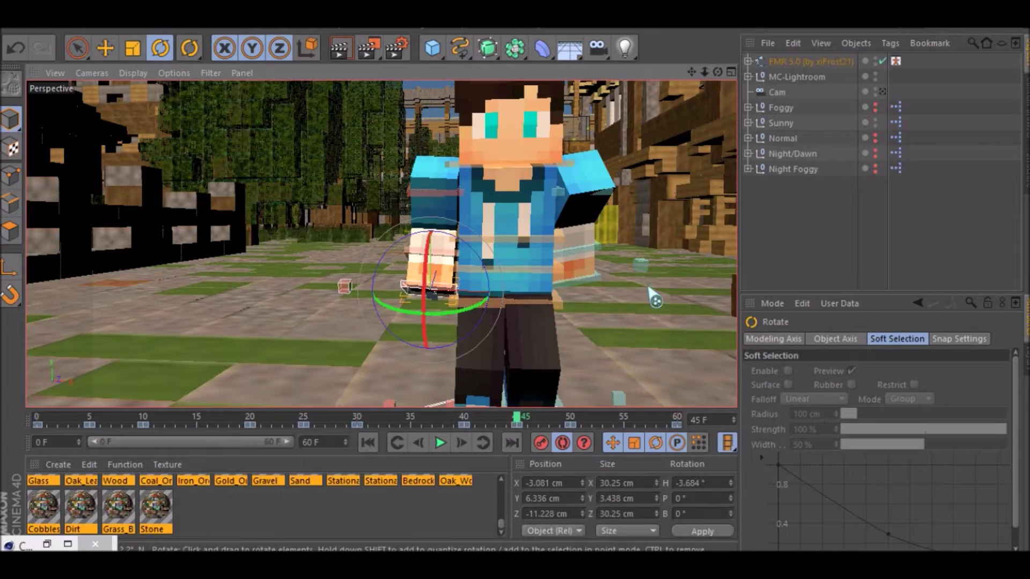
Step: Reposition and rotate the left hand control for the frame 40 pose and adjust its rotation at frame 35
{"action": "left_click", "coordinate": [563, 282]}
{"action": "left_click", "coordinate": [464, 418]}
{"action": "left_click", "coordinate": [105, 48]}
{"action": "mouse_move", "coordinate": [565, 272]}
{"action": "left_mouse_down"}
{"action": "mouse_move", "coordinate": [569, 256]}
{"action": "mouse_move", "coordinate": [569, 272]}
{"action": "left_mouse_up"}
{"action": "left_click", "coordinate": [160, 48]}
{"action": "left_click_drag", "start_coordinate": [571, 318], "coordinate": [346, 317]}
{"action": "left_click", "coordinate": [411, 418]}
{"action": "left_click_drag", "start_coordinate": [546, 311], "coordinate": [642, 322]}
Step: Move and rotate the left hand control for the frame 50 pose
{"action": "left_click", "coordinate": [571, 418]}
{"action": "left_click", "coordinate": [111, 49]}
{"action": "left_click", "coordinate": [156, 49]}
Step: Lower and rotate the left hand control for the frame 60 pose and adjust its rotation at frame 55
{"action": "left_click", "coordinate": [677, 418]}
{"action": "left_click_drag", "start_coordinate": [705, 74], "coordinate": [641, 81]}
{"action": "left_click", "coordinate": [111, 52]}
{"action": "left_click_drag", "start_coordinate": [489, 223], "coordinate": [490, 247]}
{"action": "left_click", "coordinate": [163, 53]}
{"action": "left_click_drag", "start_coordinate": [505, 299], "coordinate": [430, 302]}
{"action": "left_click", "coordinate": [624, 418]}
{"action": "mouse_move", "coordinate": [505, 296]}
{"action": "left_mouse_down"}
{"action": "mouse_move", "coordinate": [518, 298]}
{"action": "mouse_move", "coordinate": [488, 303]}
{"action": "left_mouse_up"}
Step: Inspect the FMR 5.0 rig at frame 60, deselect it and play the walk animation in the viewport
{"action": "left_click", "coordinate": [677, 418]}
{"action": "left_click_drag", "start_coordinate": [706, 73], "coordinate": [757, 89]}
{"action": "left_click", "coordinate": [805, 61]}
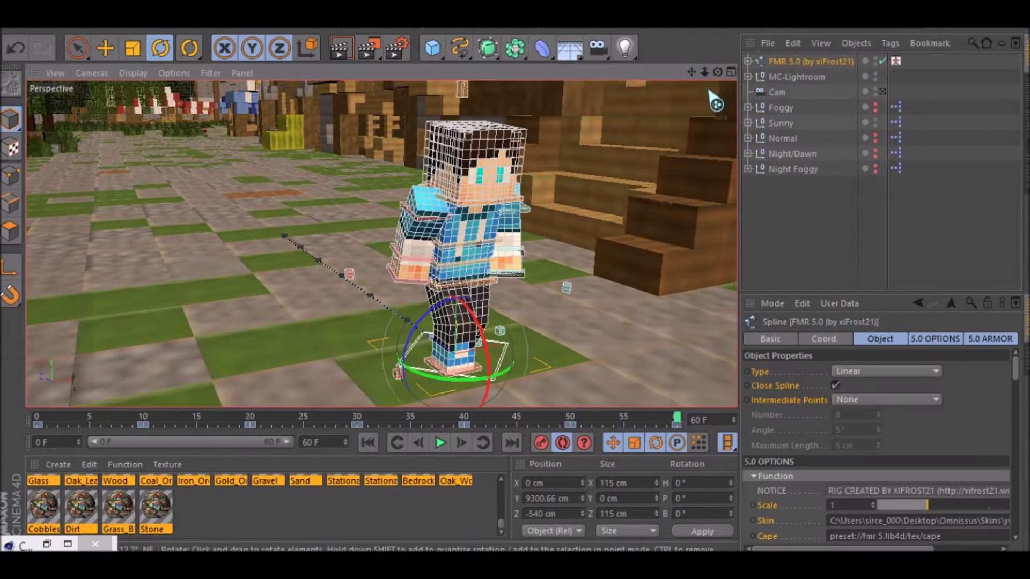
{"action": "left_click_drag", "start_coordinate": [692, 74], "coordinate": [700, 74]}
{"action": "left_click", "coordinate": [926, 245]}
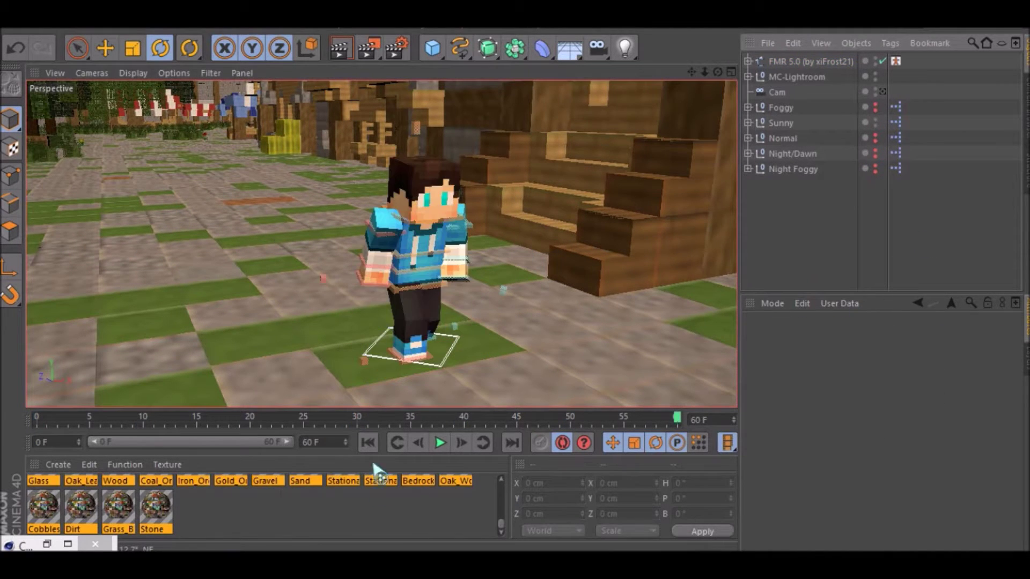
{"action": "left_click", "coordinate": [440, 448]}
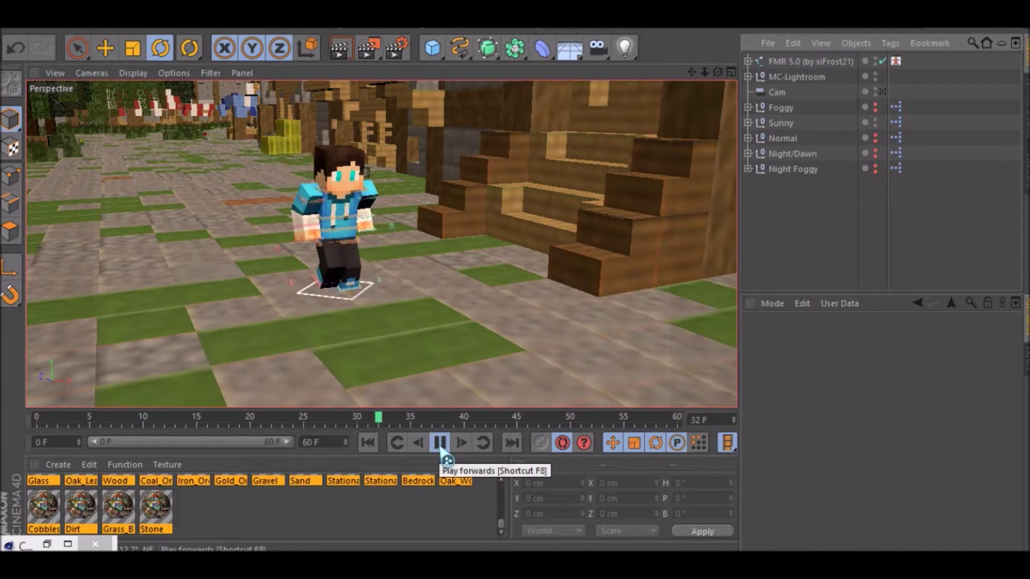
{"action": "left_click", "coordinate": [440, 449]}
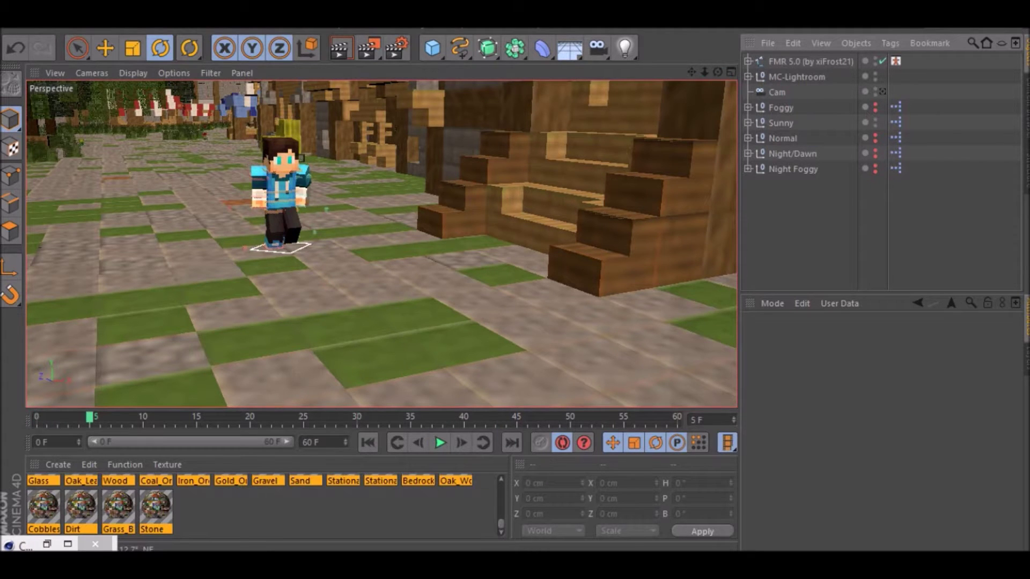
{"action": "left_click_drag", "start_coordinate": [691, 71], "coordinate": [696, 77]}
{"action": "scroll", "coordinate": [288, 186], "scroll_direction": "down", "scroll_amount": 2}
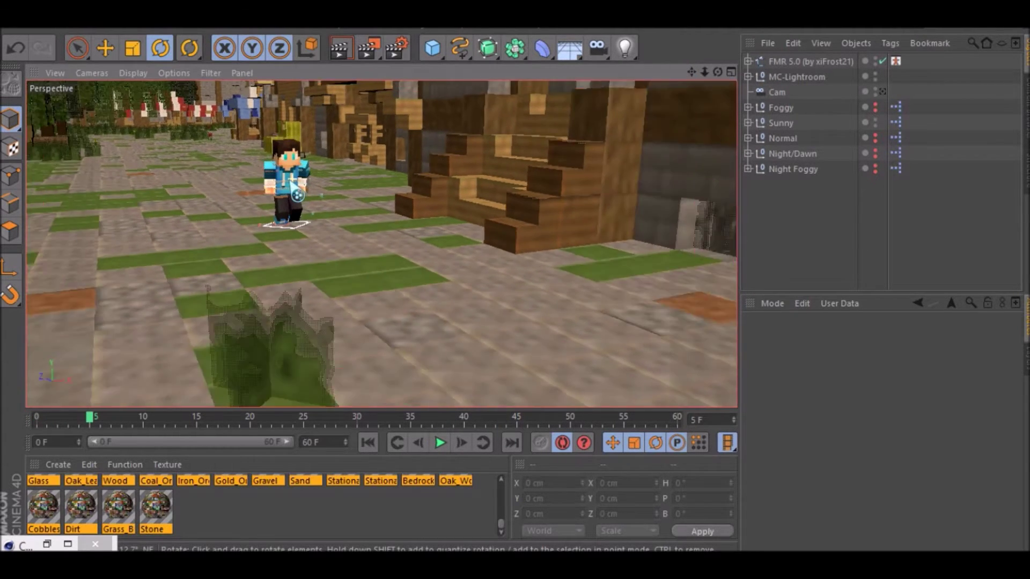
{"action": "scroll", "coordinate": [288, 186], "scroll_direction": "up", "scroll_amount": 5}
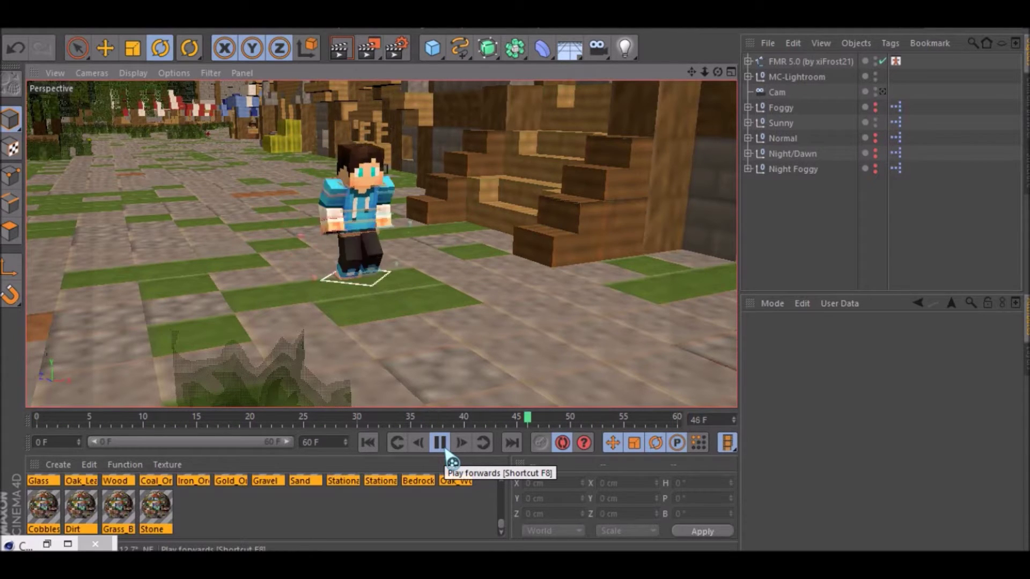
{"action": "left_click", "coordinate": [438, 444]}
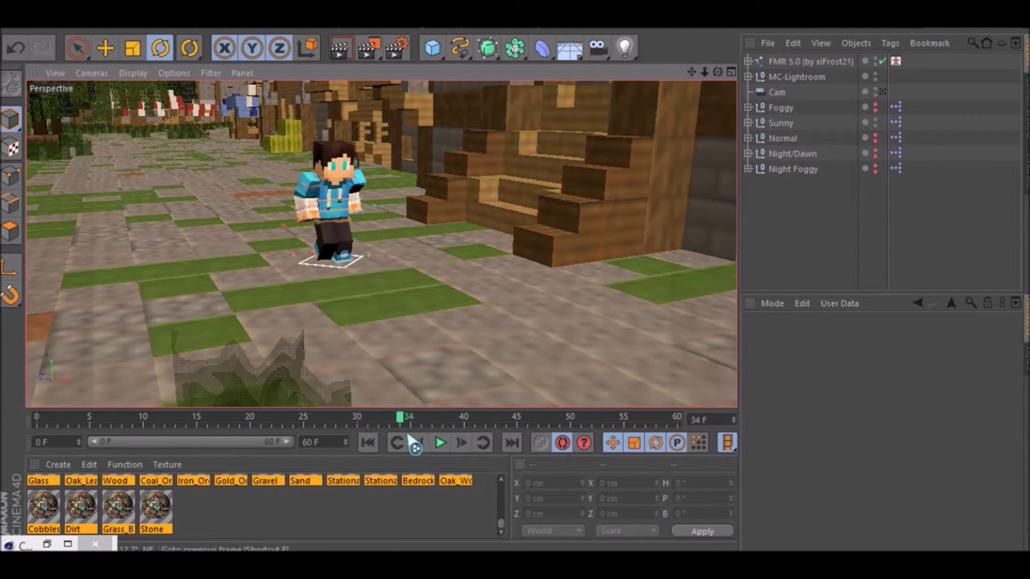
Step: Scrub through the walk from the start to frame 60 and play it once more
{"action": "left_click_drag", "start_coordinate": [360, 420], "coordinate": [56, 430]}
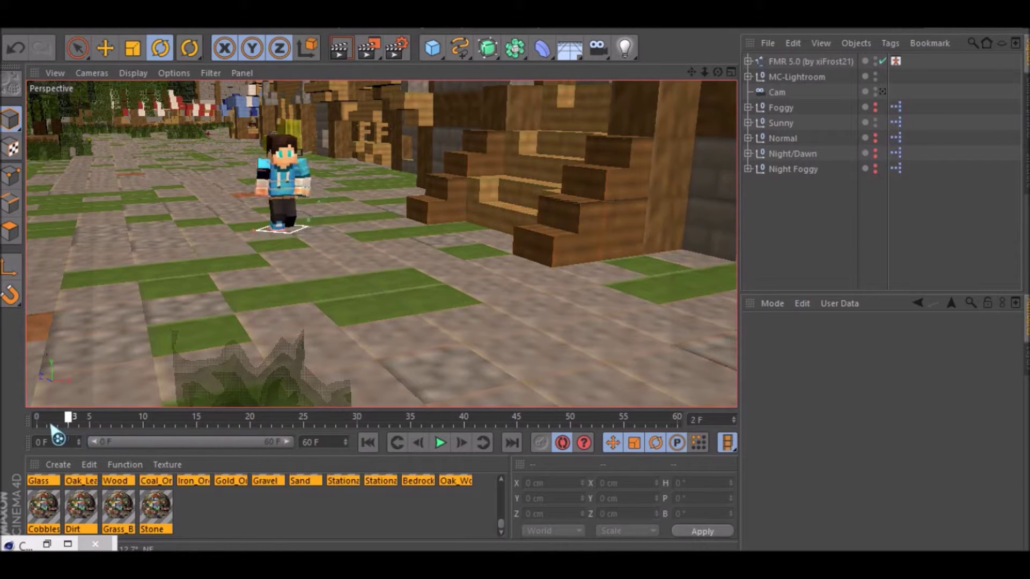
{"action": "left_click_drag", "start_coordinate": [149, 436], "coordinate": [732, 457]}
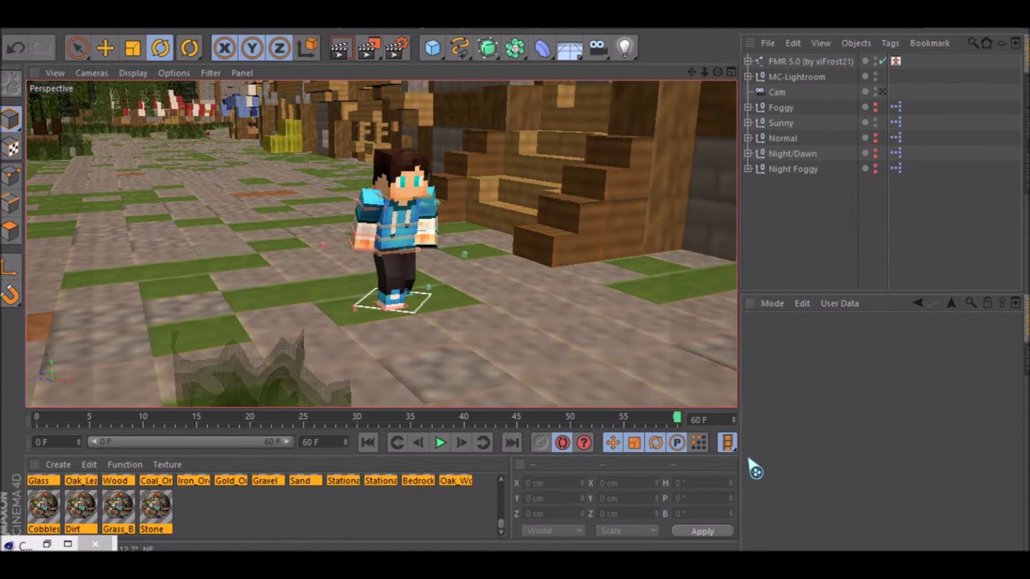
{"action": "left_click", "coordinate": [446, 444]}
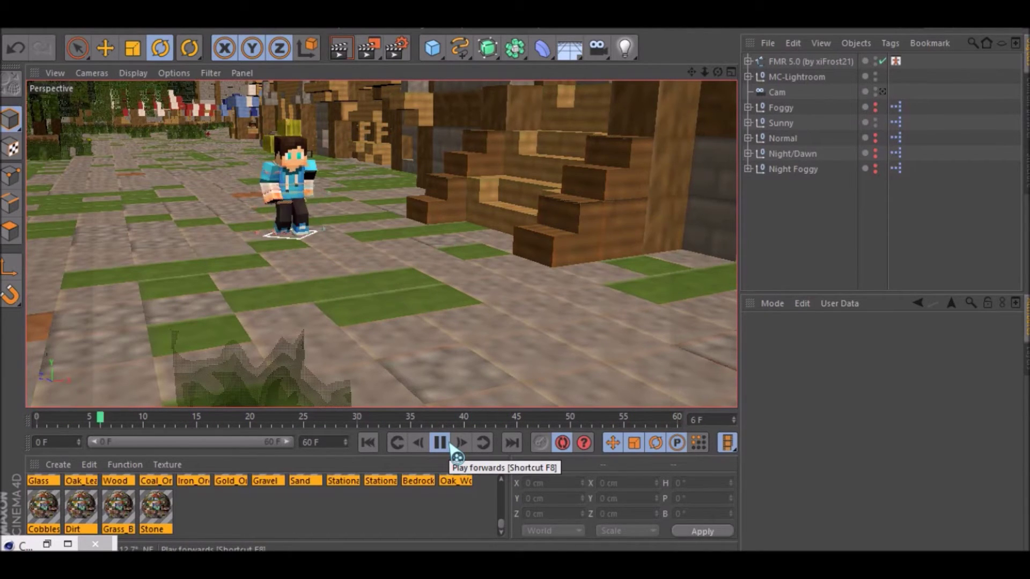
{"action": "left_click", "coordinate": [450, 445]}
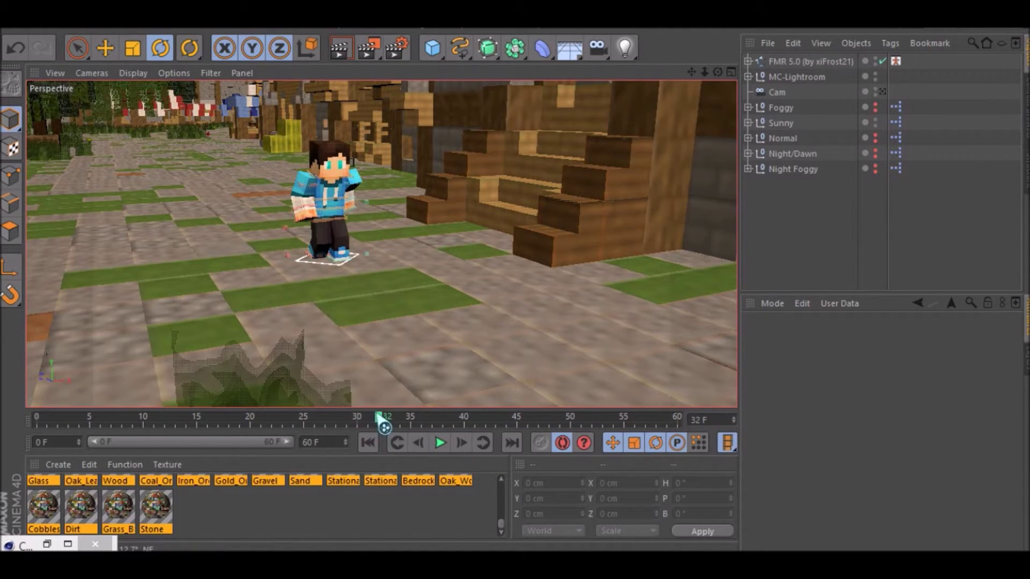
Step: Examine the character's full-body walking pose at frame 30 from the front
{"action": "left_click_drag", "start_coordinate": [718, 72], "coordinate": [580, 72]}
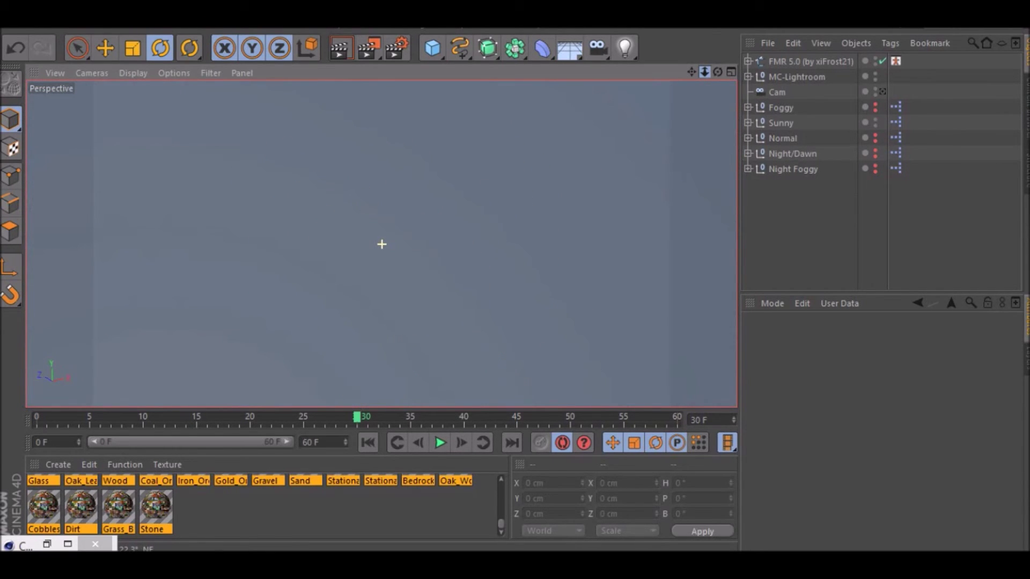
{"action": "left_click_drag", "start_coordinate": [704, 72], "coordinate": [933, 72]}
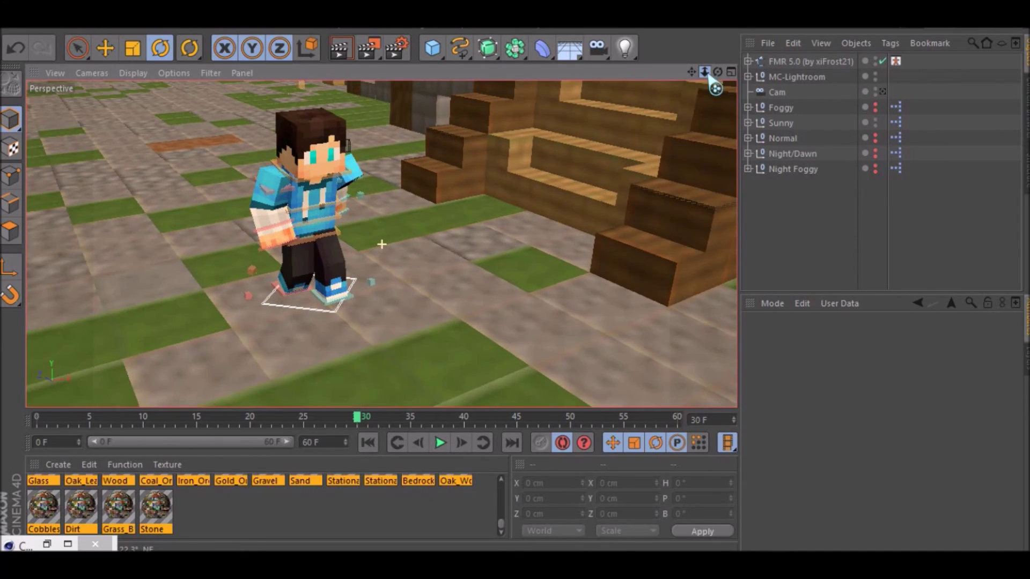
{"action": "left_click_drag", "start_coordinate": [723, 72], "coordinate": [811, 136]}
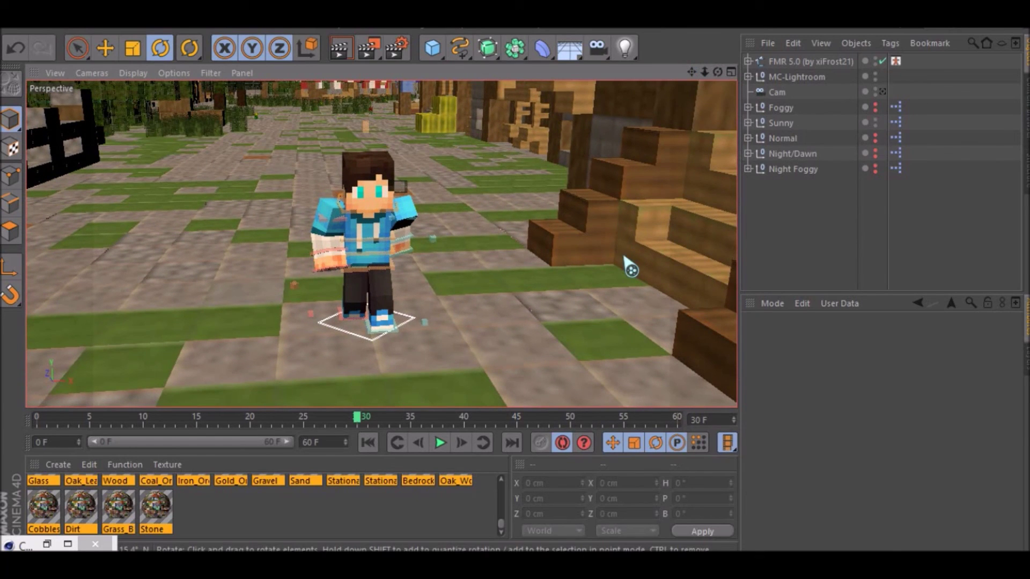